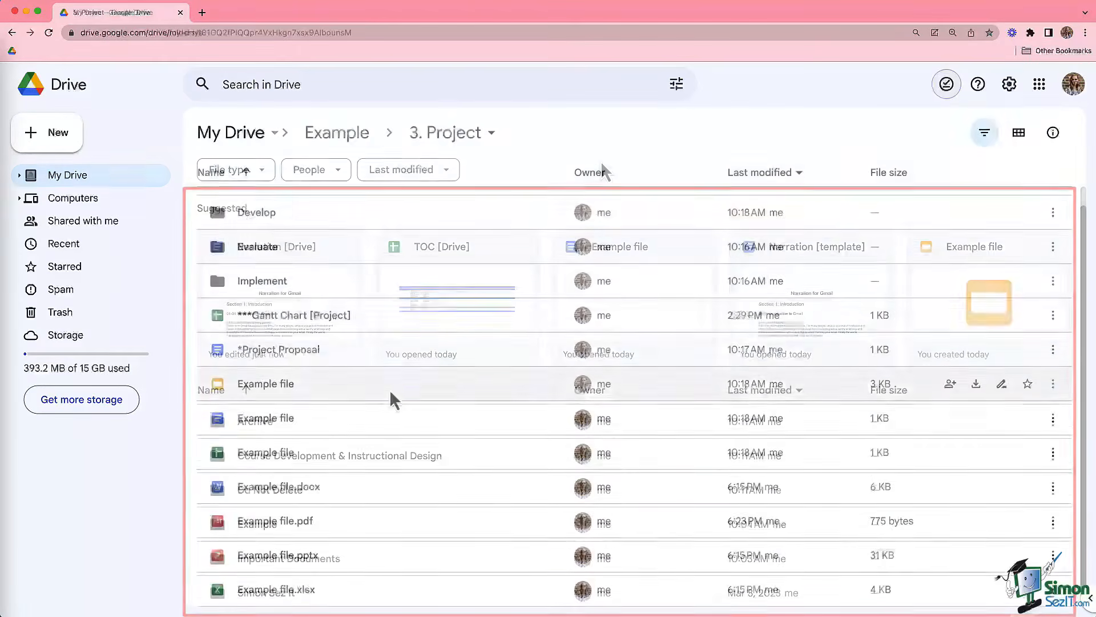
- Make Example file.pptx available offline and open Drive's offline preview options
{"action": "right_click", "coordinate": [283, 555]}
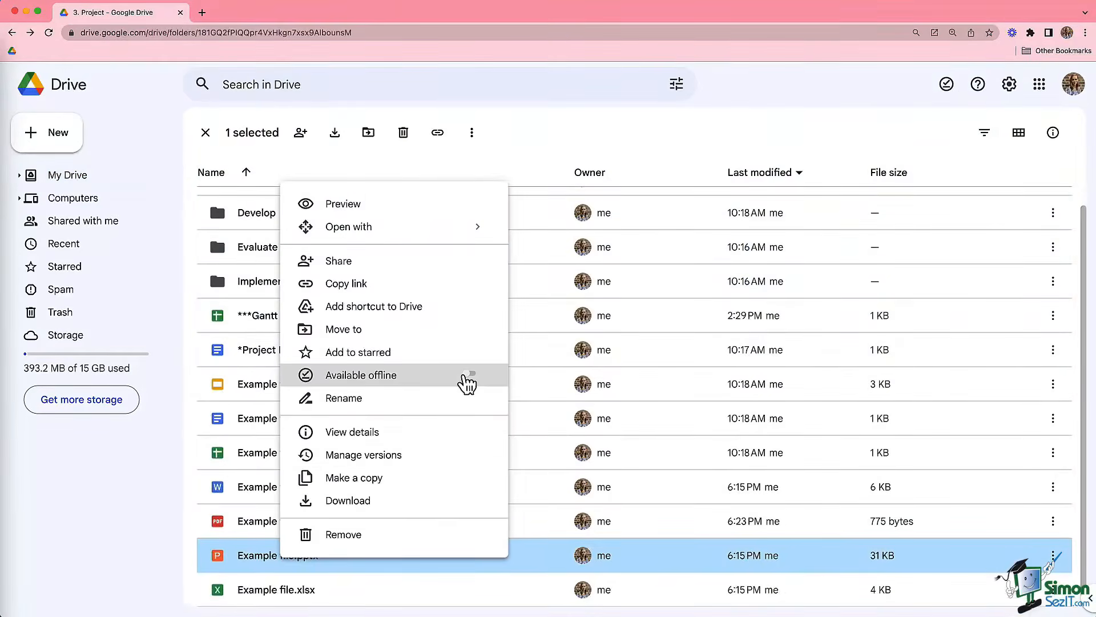
{"action": "left_click", "coordinate": [465, 375]}
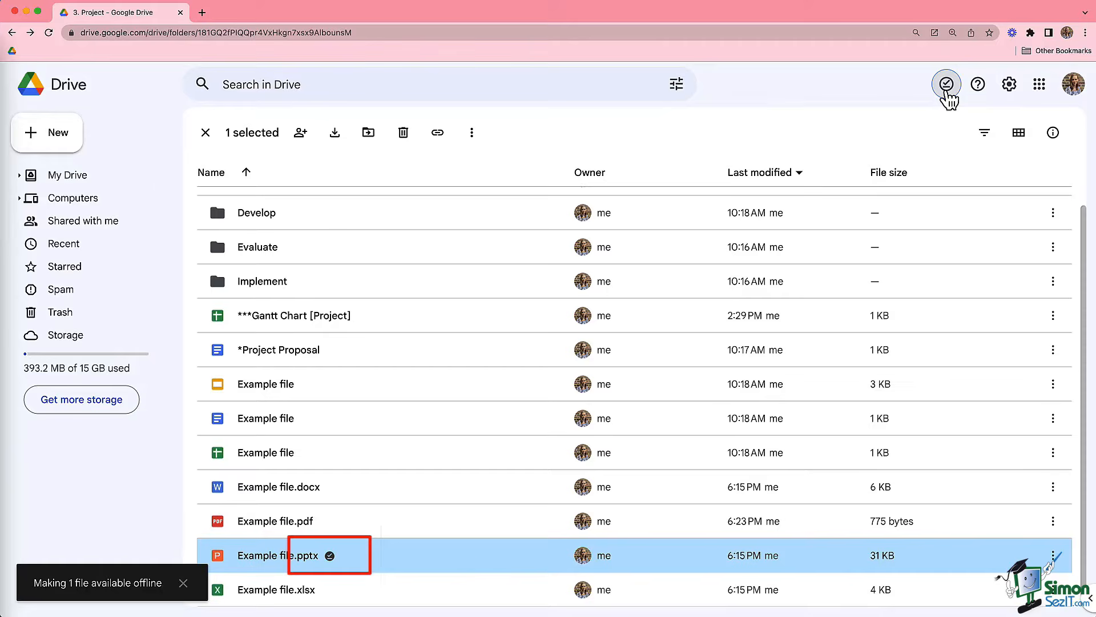
{"action": "left_click", "coordinate": [946, 84]}
{"action": "left_click", "coordinate": [931, 123]}
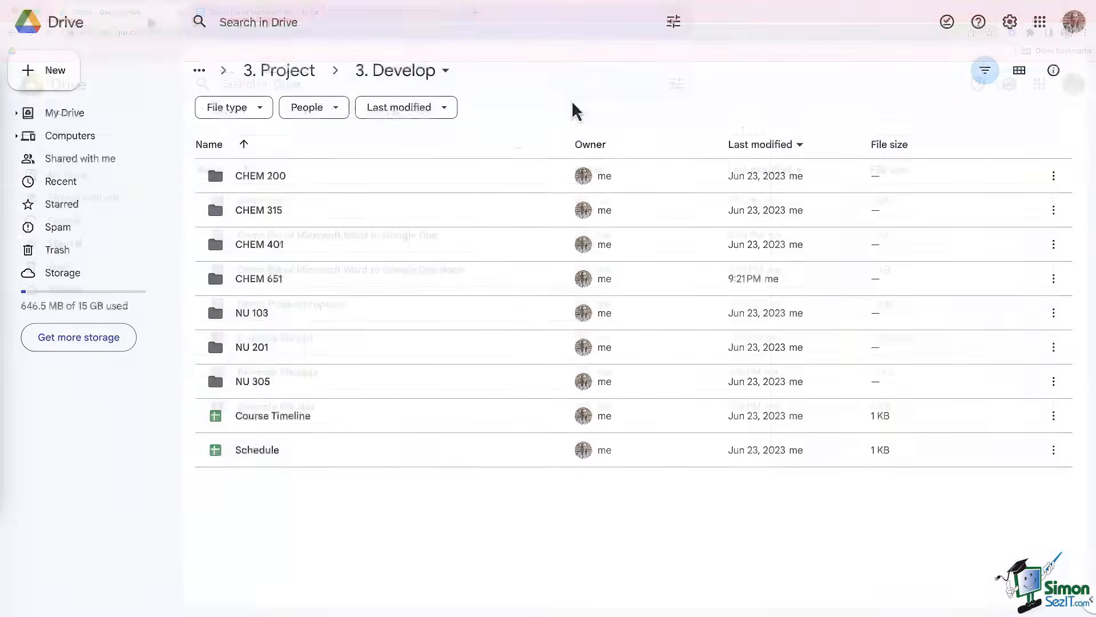
- Change the colour of the CHEM folders, including CHEM 200 and CHEM 651, to blue
{"action": "right_click", "coordinate": [270, 179]}
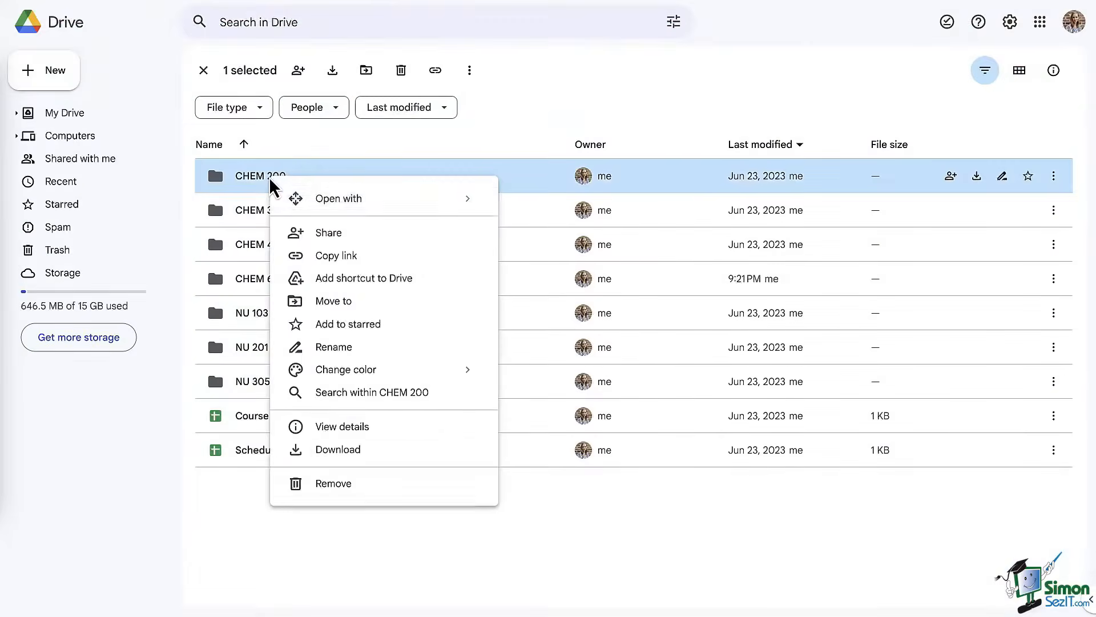
{"action": "mouse_move", "coordinate": [429, 377]}
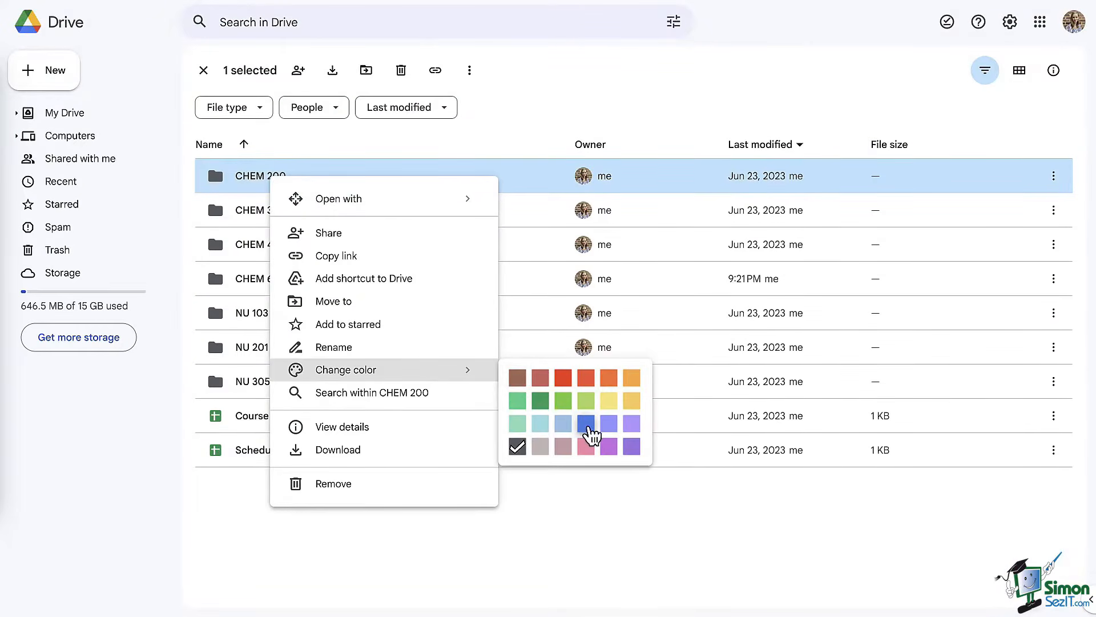
{"action": "left_click", "coordinate": [588, 427]}
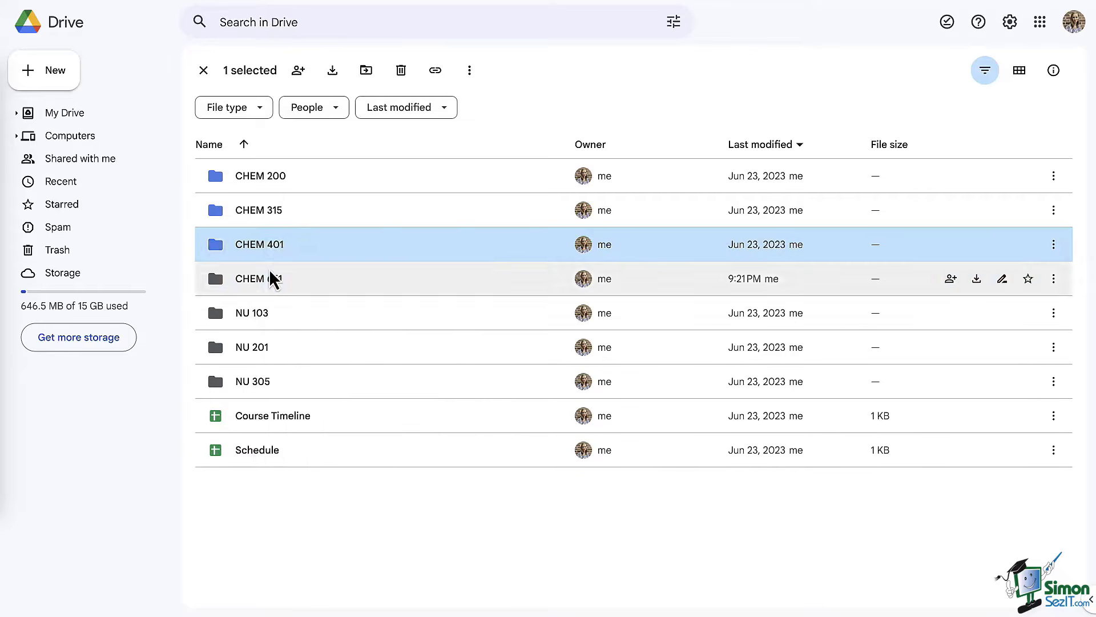
{"action": "right_click", "coordinate": [269, 278]}
{"action": "left_click", "coordinate": [587, 521]}
{"action": "right_click", "coordinate": [276, 312]}
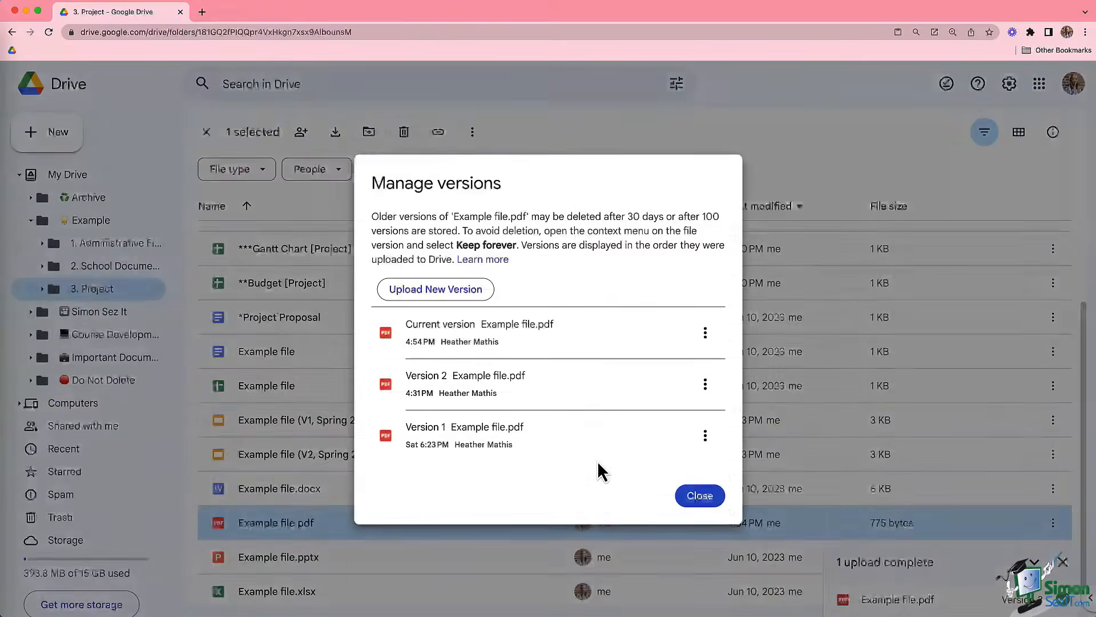
- Open the options for Version 2 of Example file.pdf in its version list
{"action": "left_click", "coordinate": [705, 383]}
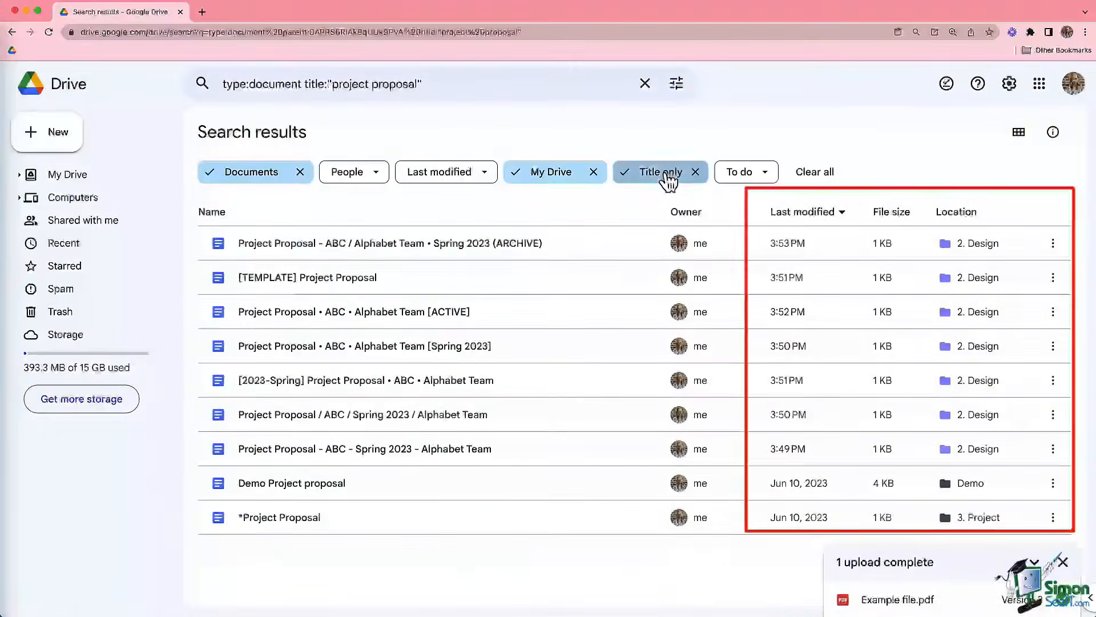
- Sort the project proposal search results by last modified date and select the Spring 2023 (ARCHIVE) proposal
{"action": "left_click", "coordinate": [839, 211]}
{"action": "left_click", "coordinate": [825, 243]}
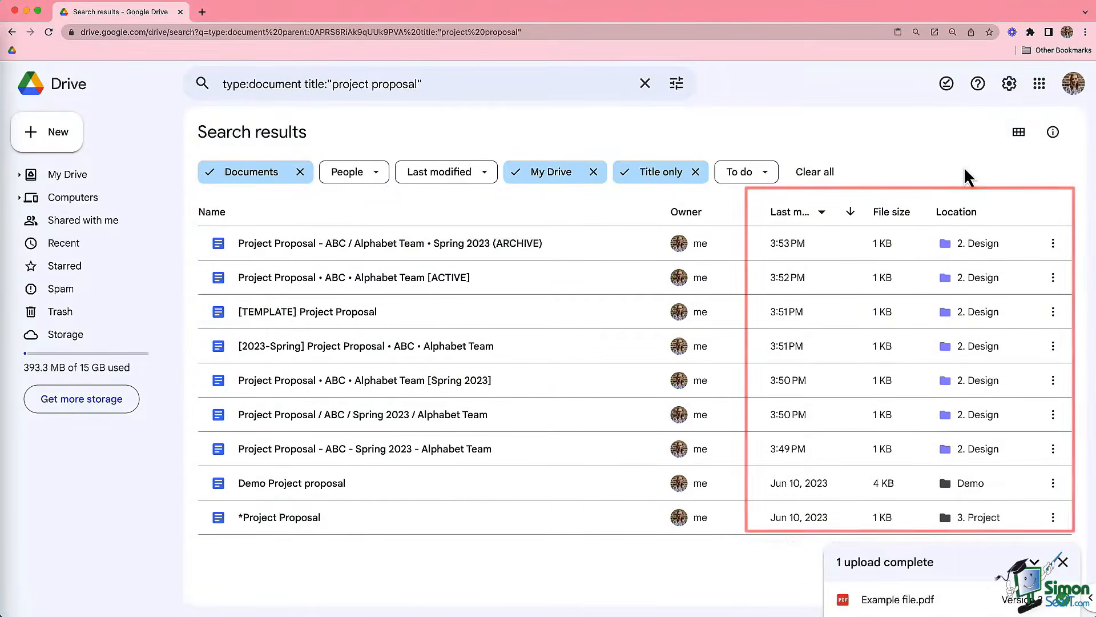
{"action": "left_click", "coordinate": [408, 245]}
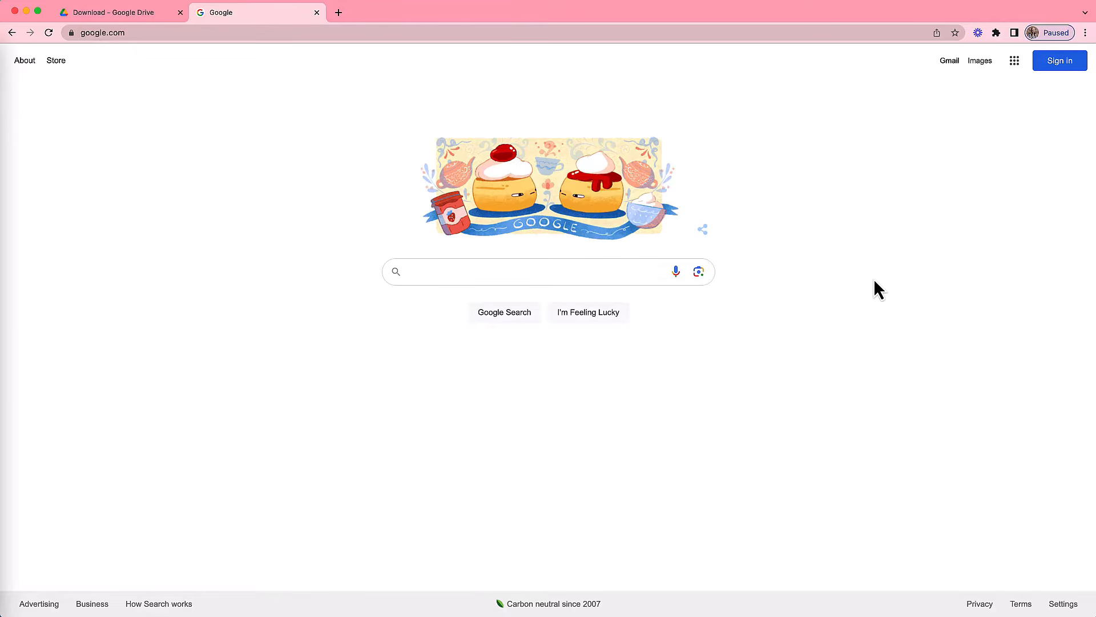
- Sign in to Google with the listed account by entering the account password
{"action": "left_click", "coordinate": [1055, 67]}
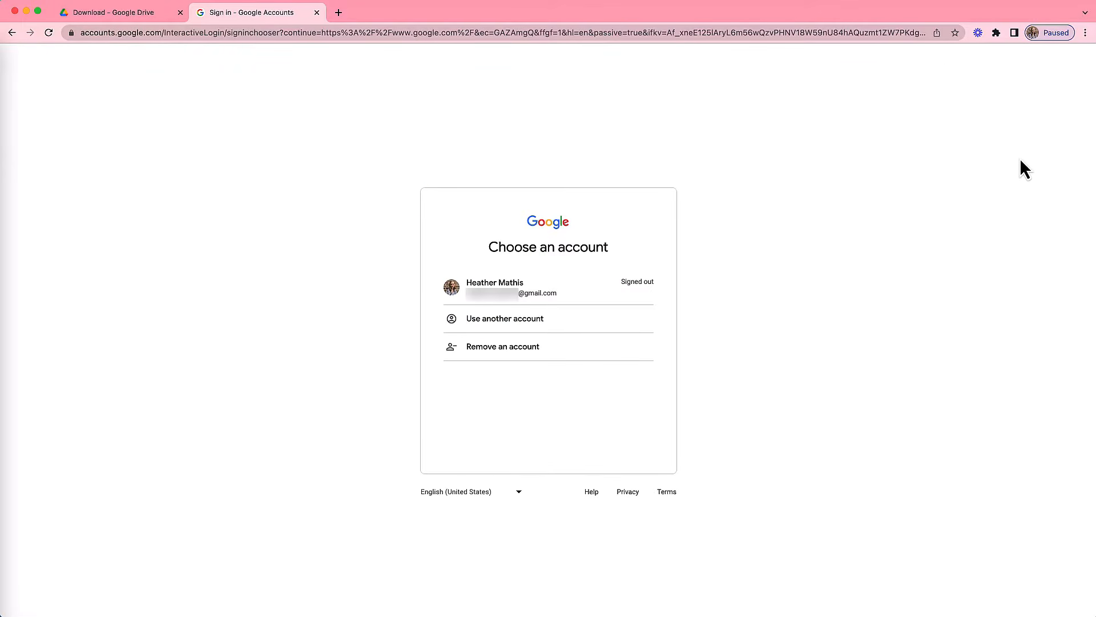
{"action": "left_click", "coordinate": [553, 291]}
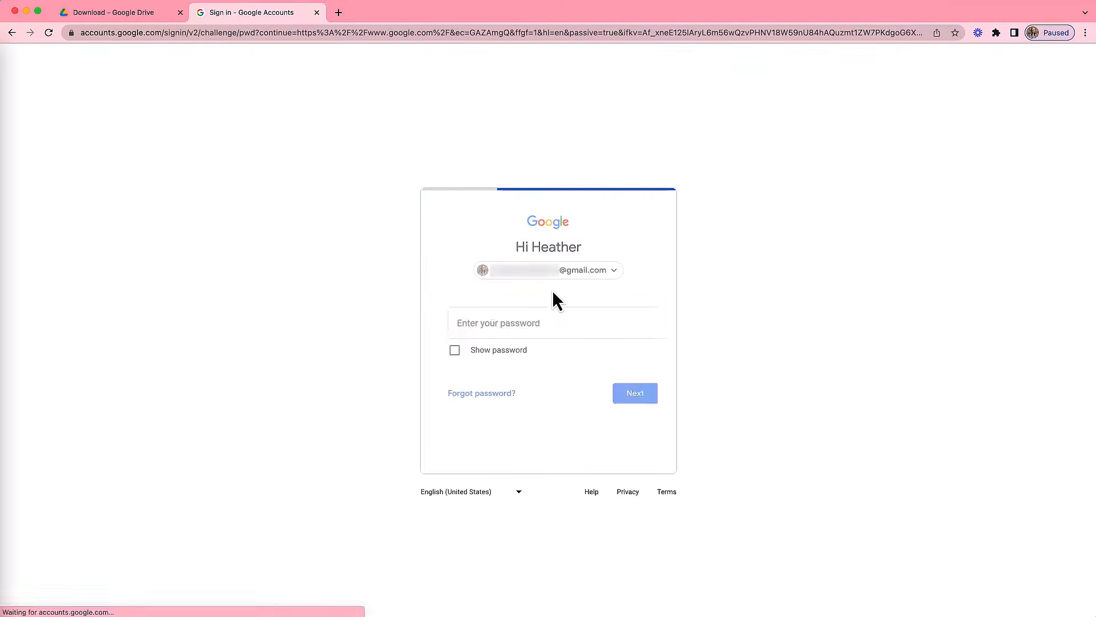
{"action": "key", "text": "super+v"}
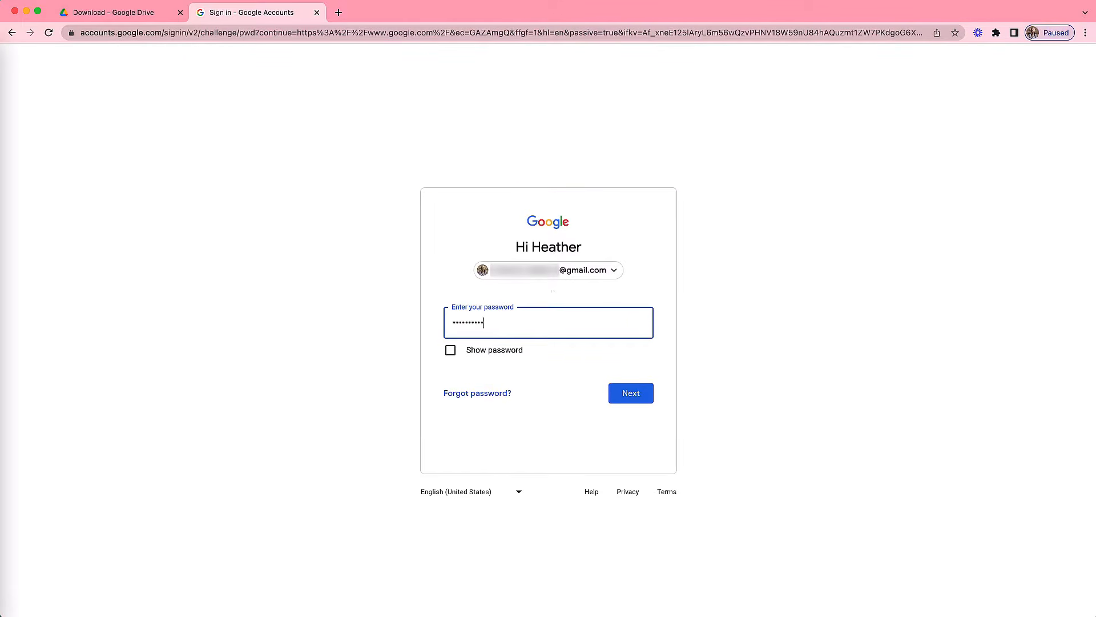
{"action": "key", "text": "Return"}
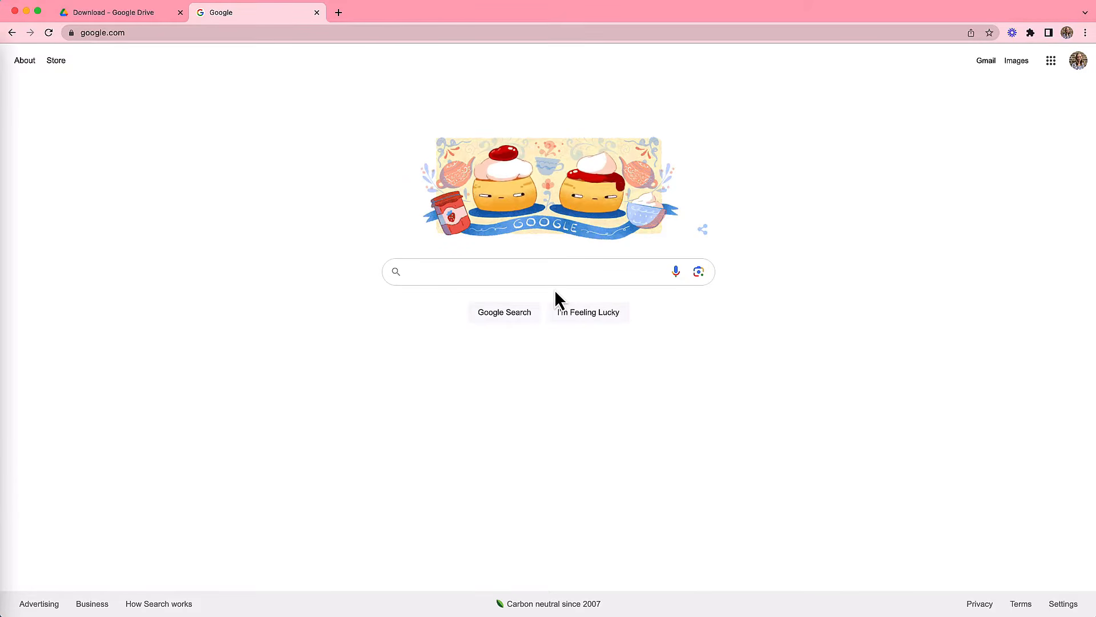
{"action": "left_click", "coordinate": [153, 33]}
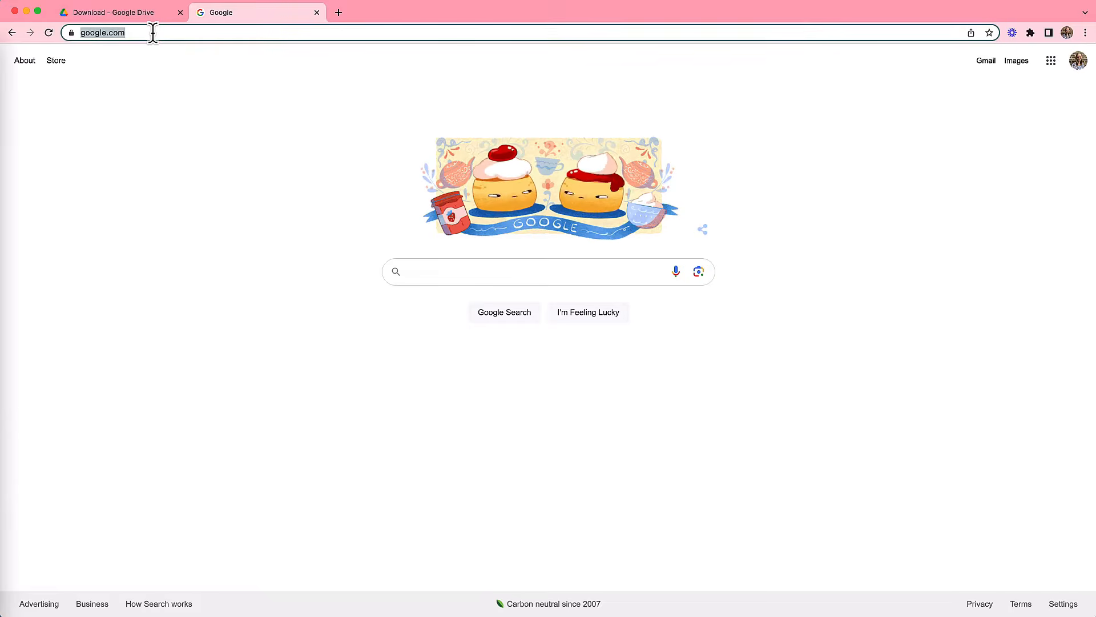
{"action": "type", "text": "https://drive.google.com/"}
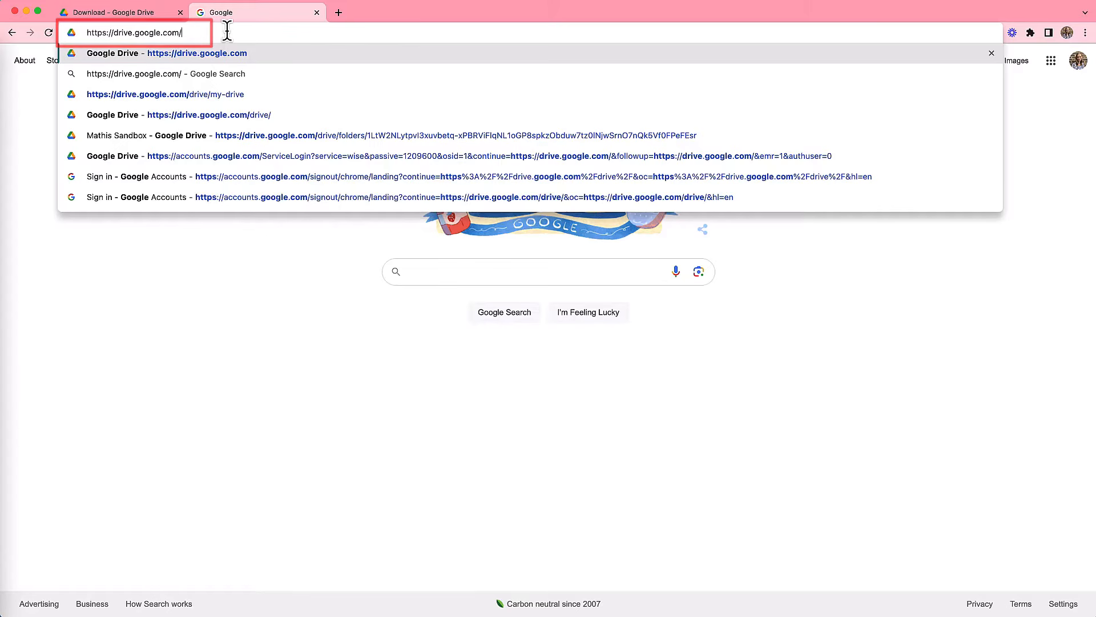
{"action": "key", "text": "Return"}
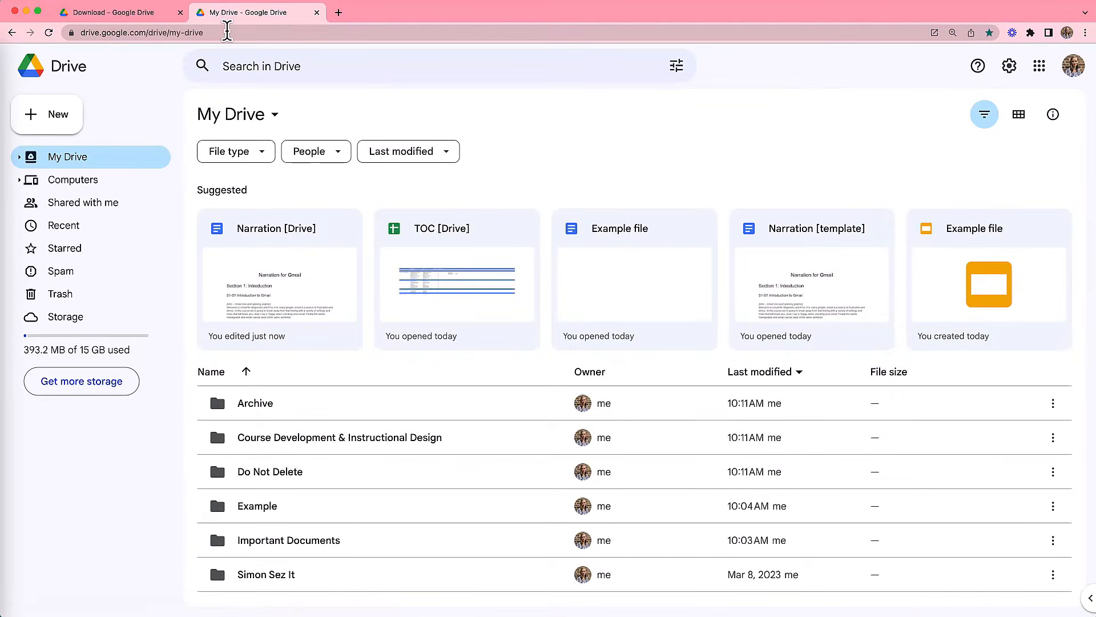
{"action": "left_click", "coordinate": [11, 33]}
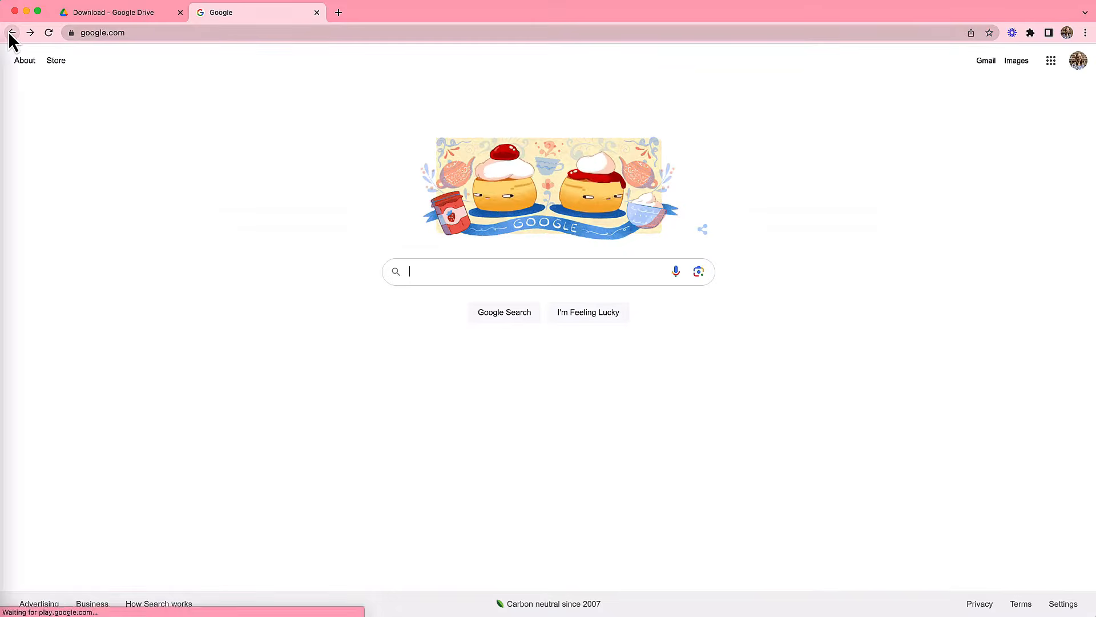
- Open Drive from the Google apps available on the home page
{"action": "left_click", "coordinate": [1052, 62]}
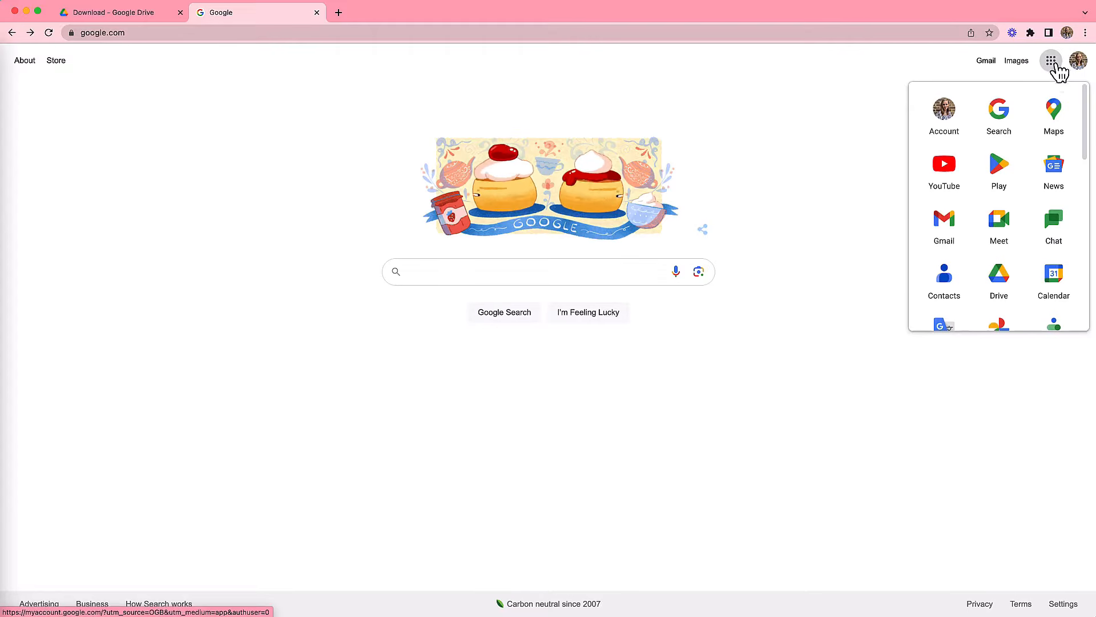
{"action": "left_click", "coordinate": [998, 276]}
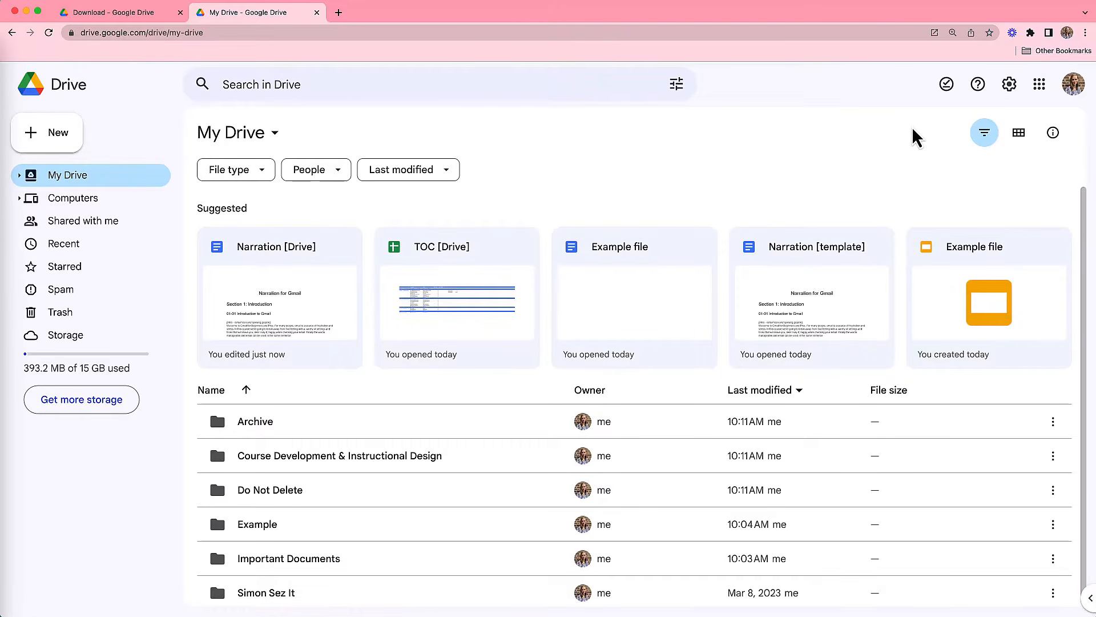
- Bookmark the My Drive page in the Bookmarks Bar under the shortened name My Drive
{"action": "left_click", "coordinate": [990, 32]}
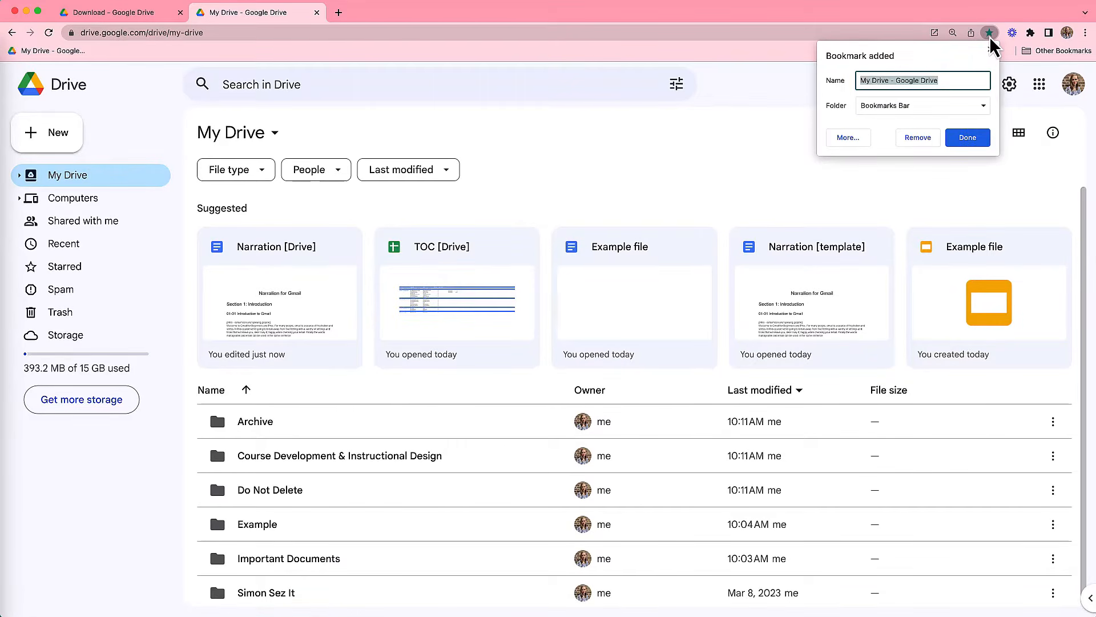
{"action": "left_click", "coordinate": [953, 79]}
{"action": "left_click", "coordinate": [984, 111]}
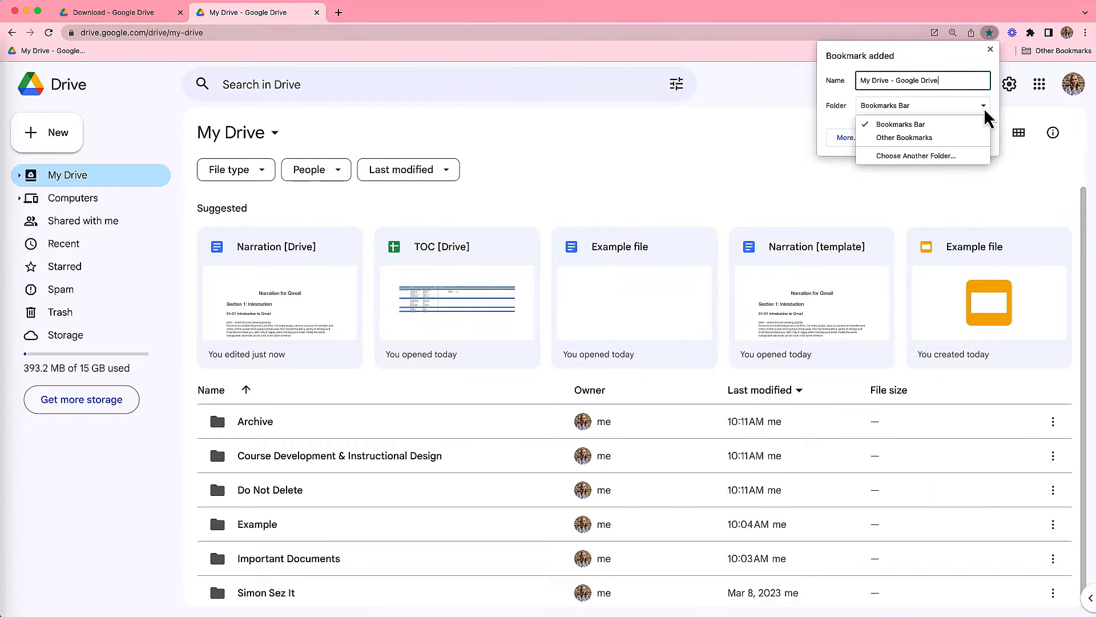
{"action": "left_click", "coordinate": [984, 121]}
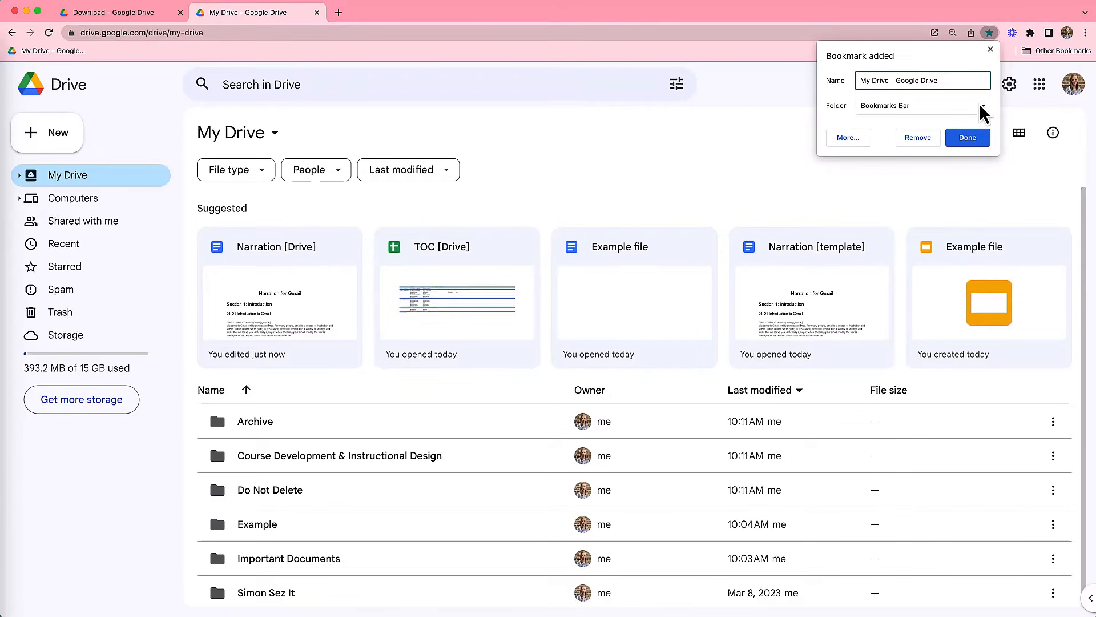
{"action": "key", "text": "BackSpace"}
{"action": "key", "text": "BackSpace"}
{"action": "key", "text": "BackSpace"}
{"action": "key", "text": "BackSpace"}
{"action": "key", "text": "BackSpace"}
{"action": "key", "text": "BackSpace"}
{"action": "key", "text": "BackSpace"}
{"action": "key", "text": "BackSpace"}
{"action": "key", "text": "BackSpace"}
{"action": "key", "text": "BackSpace"}
{"action": "key", "text": "BackSpace"}
{"action": "key", "text": "BackSpace"}
{"action": "key", "text": "BackSpace"}
{"action": "left_click", "coordinate": [969, 137]}
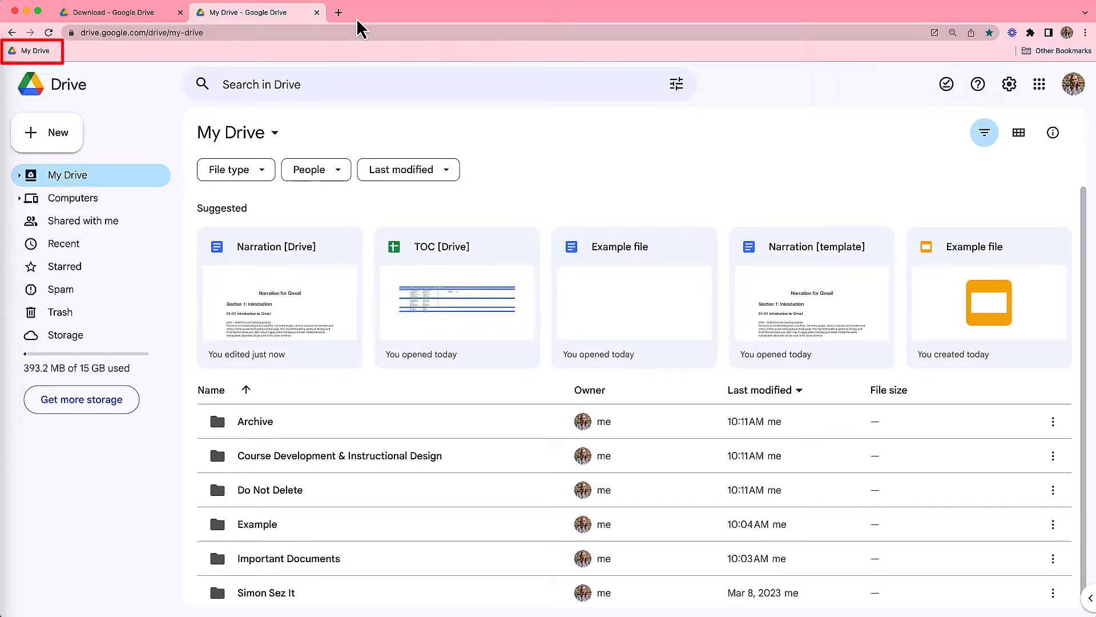
- Open Google Drive in a new browser tab using the My Drive bookmark
{"action": "left_click", "coordinate": [339, 12]}
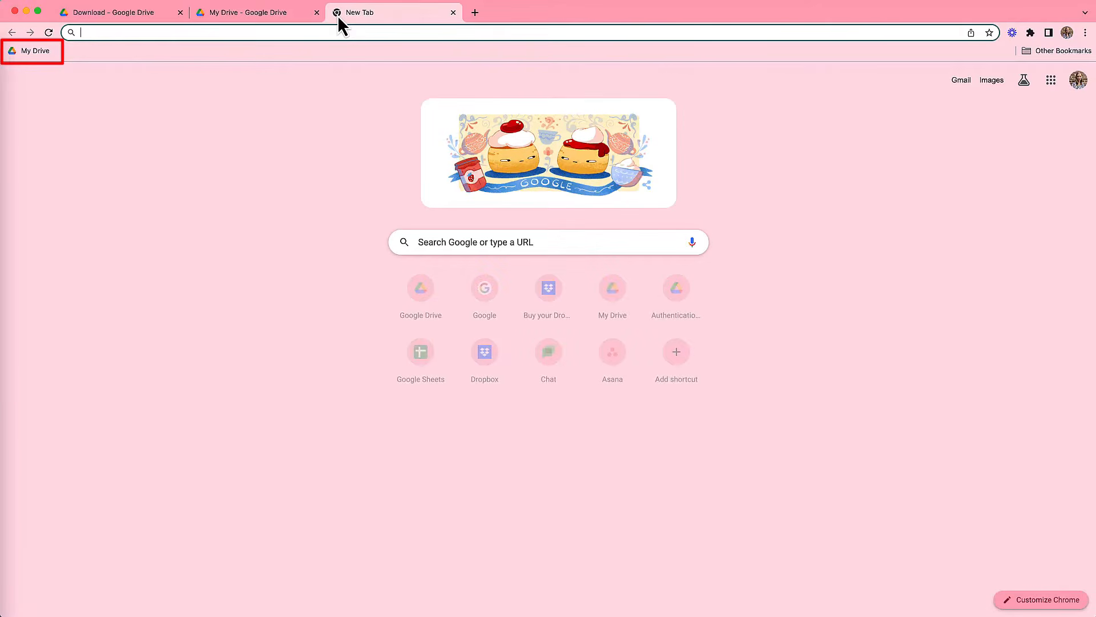
{"action": "left_click", "coordinate": [35, 52]}
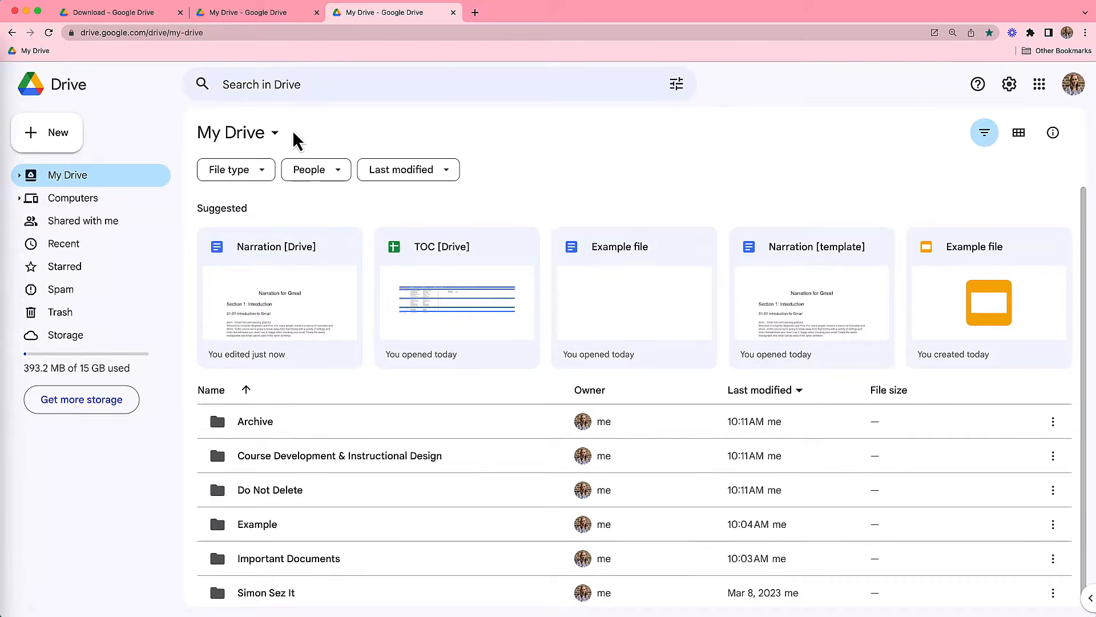
- Edit the My Drive bookmark to have an empty name and save it, leaving only its icon
{"action": "right_click", "coordinate": [36, 52]}
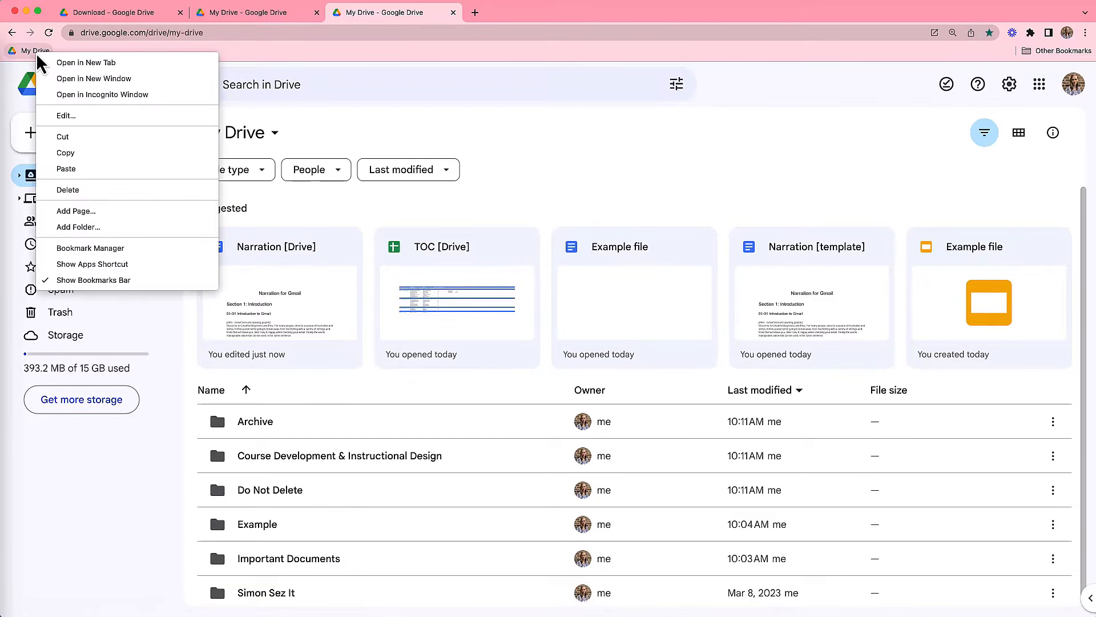
{"action": "left_click", "coordinate": [86, 116]}
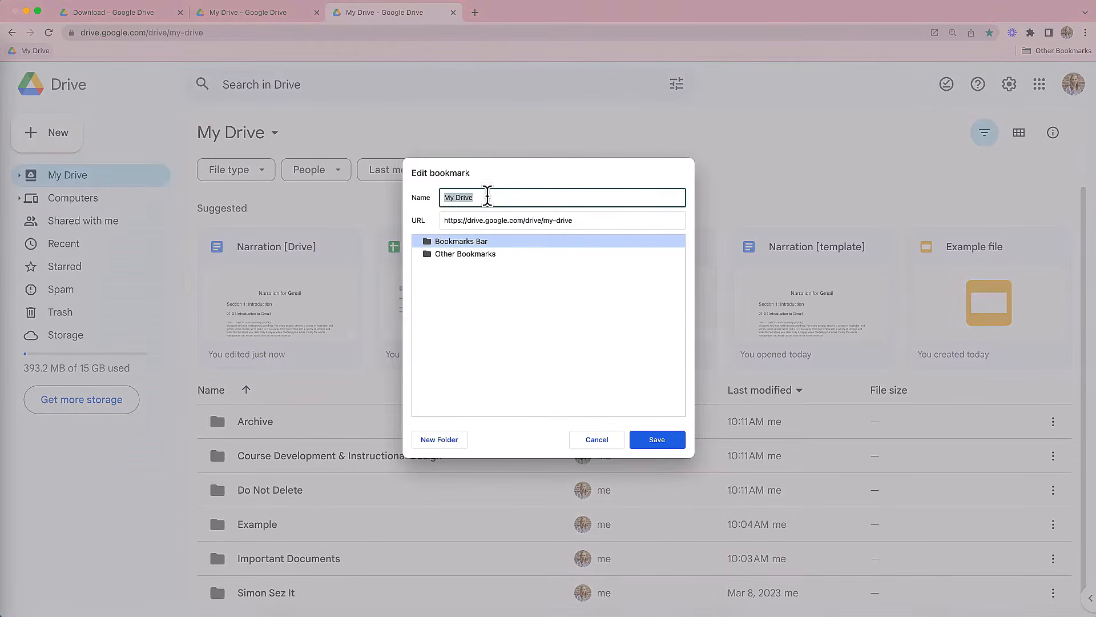
{"action": "key", "text": "BackSpace"}
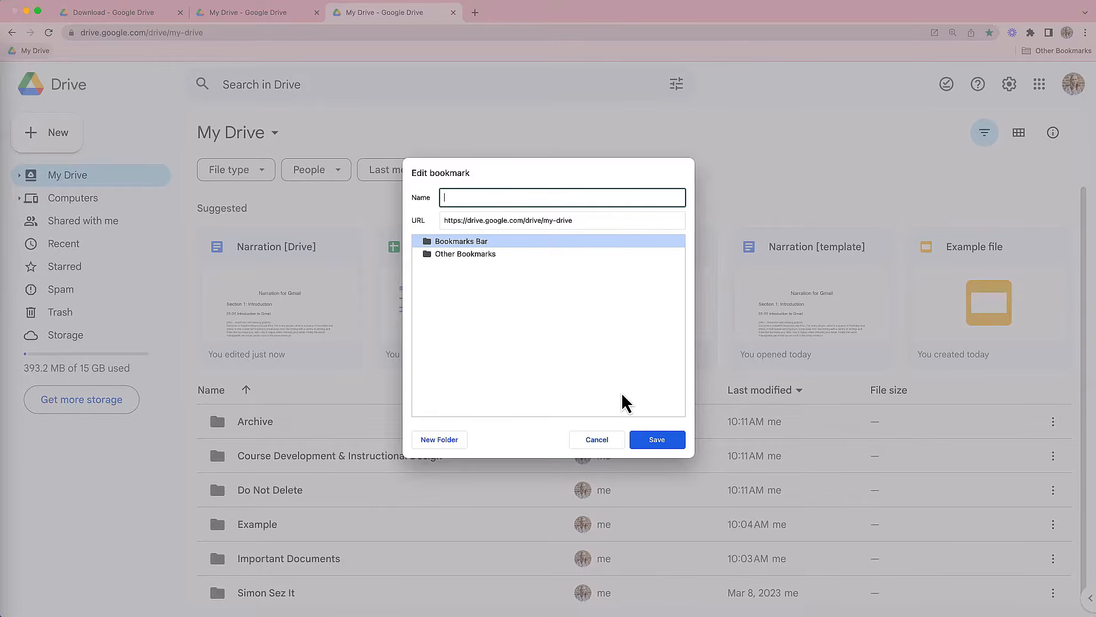
{"action": "left_click", "coordinate": [671, 442]}
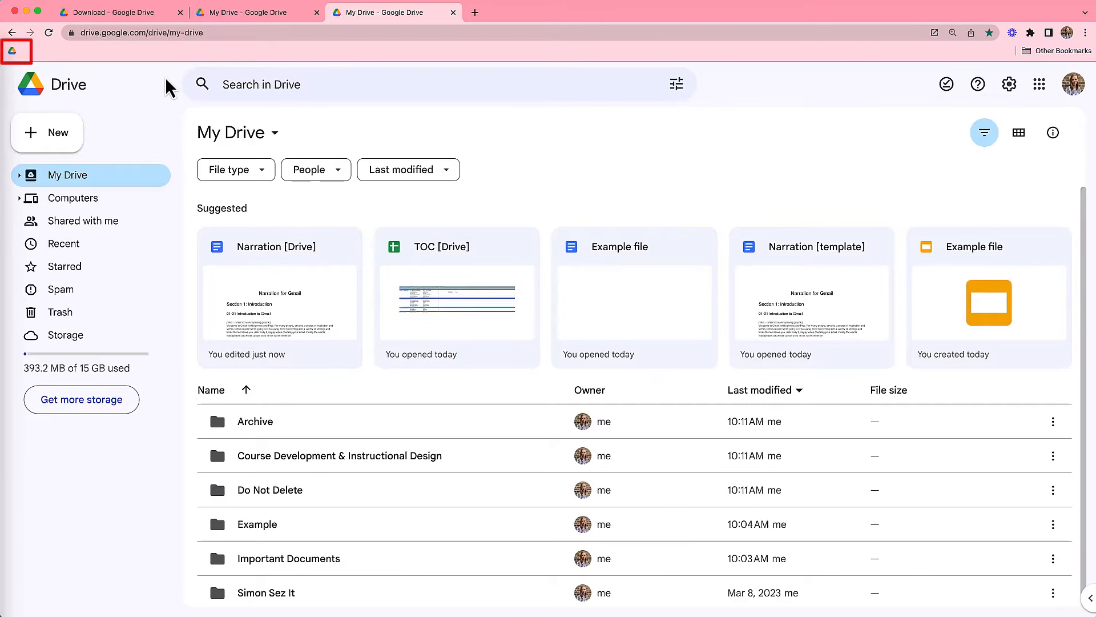
- Open Google Drive in another new browser tab using the icon-only bookmark
{"action": "left_click", "coordinate": [257, 14]}
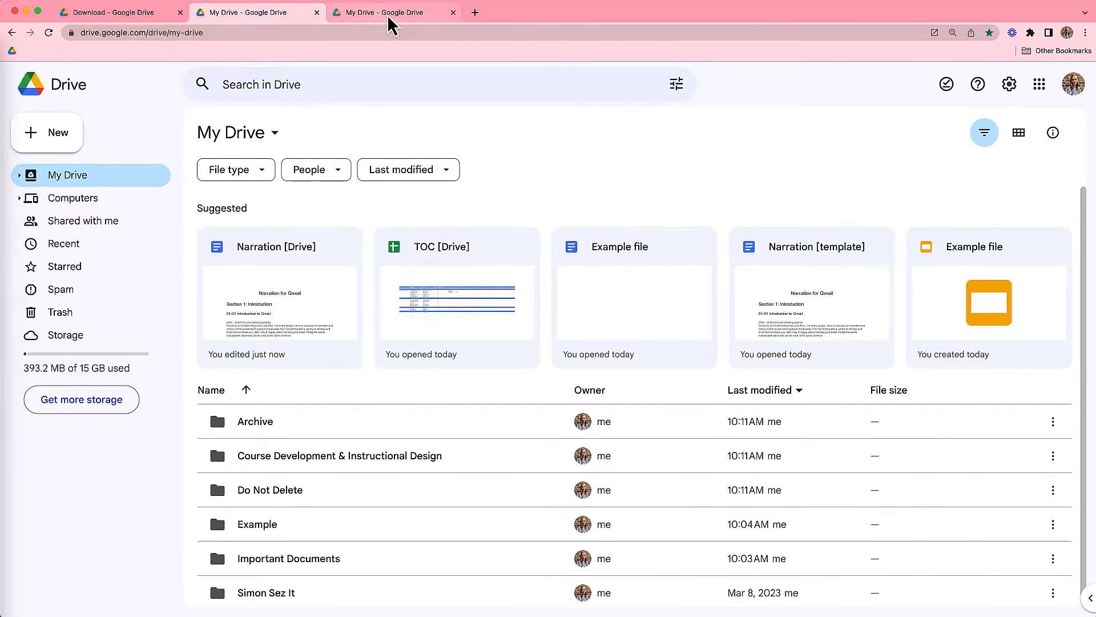
{"action": "left_click", "coordinate": [475, 13]}
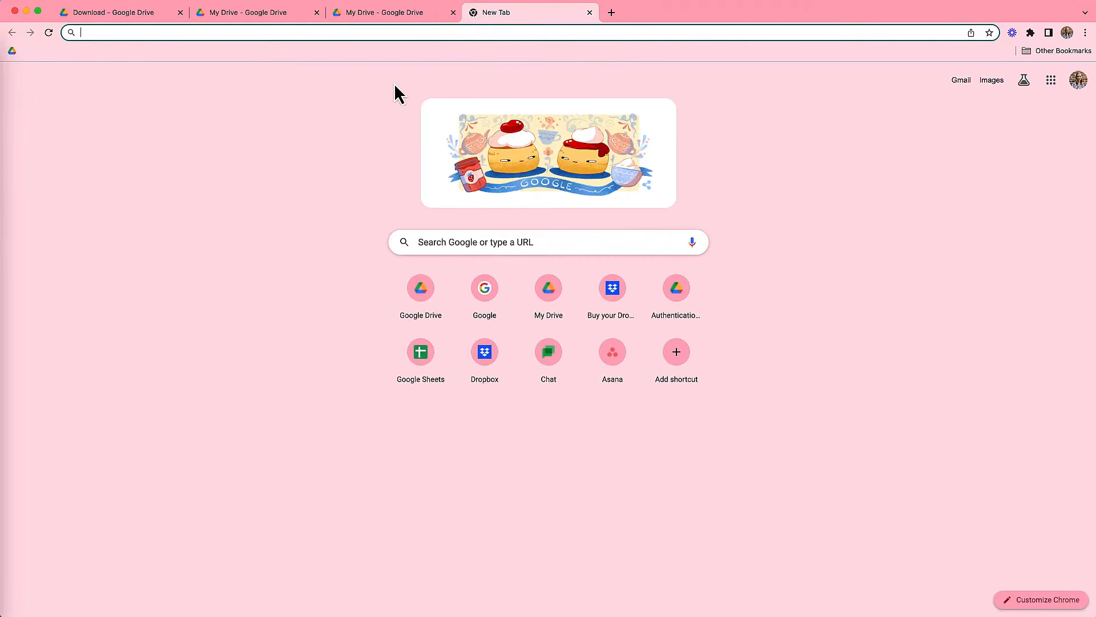
{"action": "left_click", "coordinate": [12, 51]}
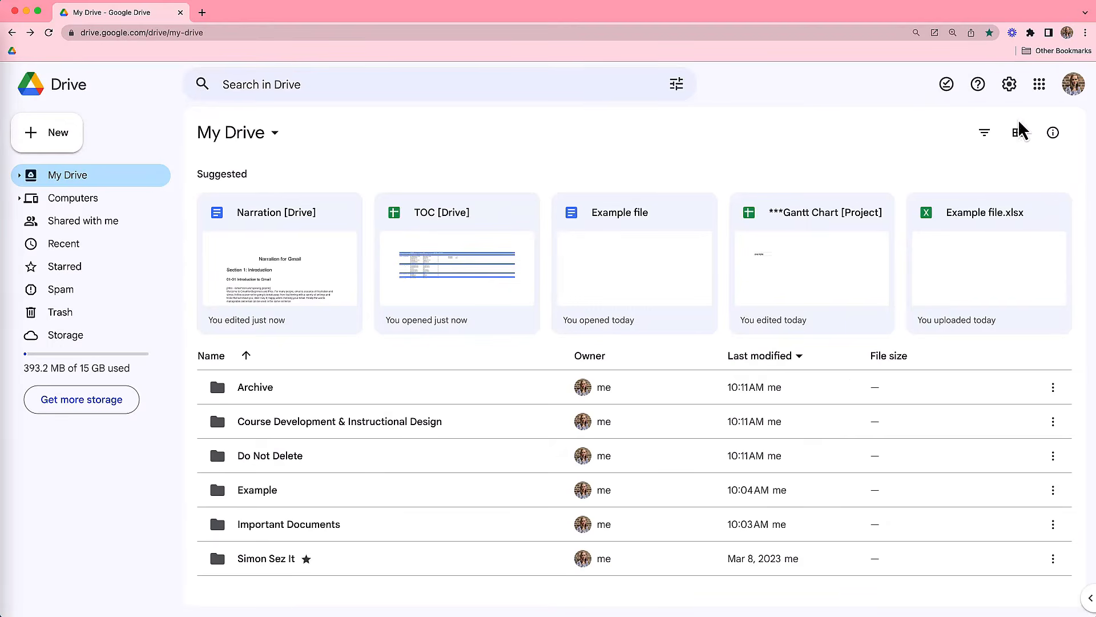
- Open the download page for Drive for desktop from the Drive settings options
{"action": "left_click", "coordinate": [1011, 85]}
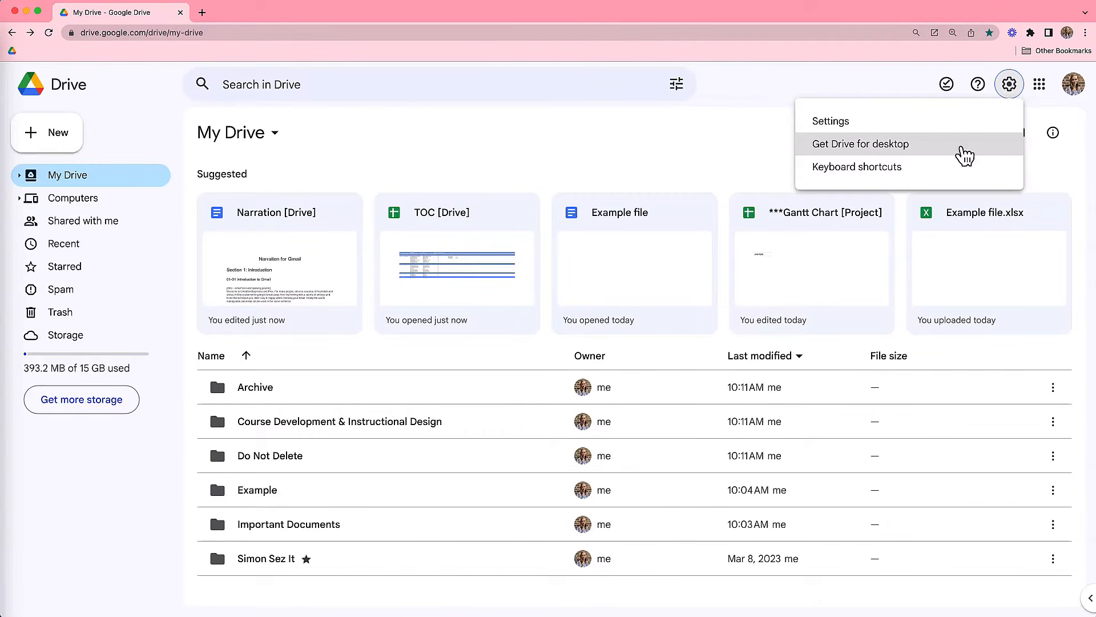
{"action": "left_click", "coordinate": [965, 156]}
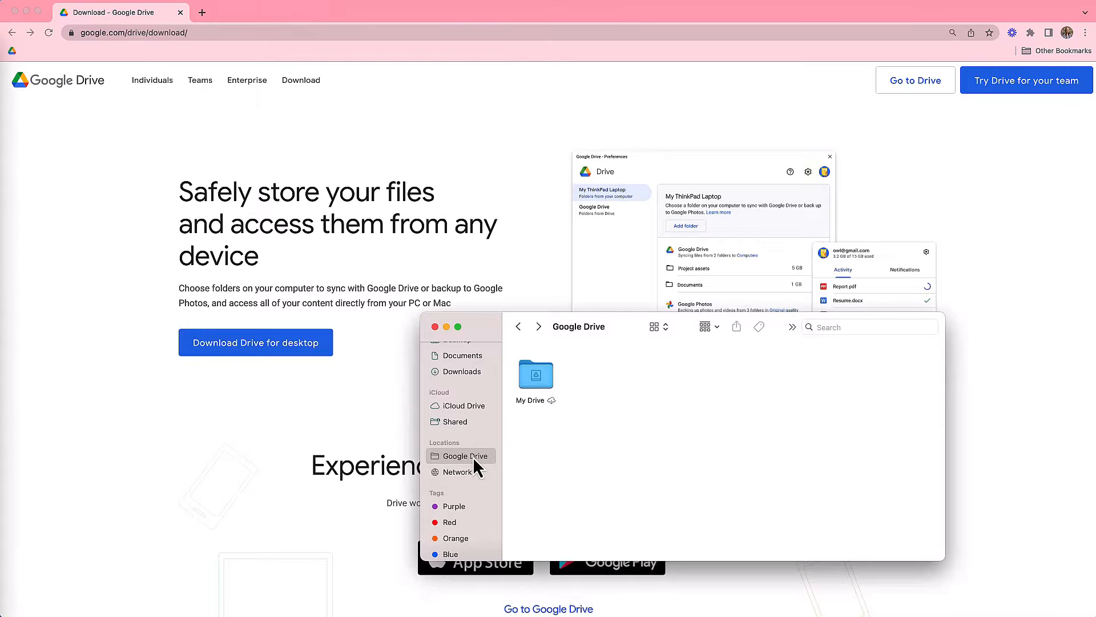
- Open the My Drive folder in the computer's Google Drive location
{"action": "left_click", "coordinate": [533, 375]}
{"action": "double_click", "coordinate": [533, 380]}
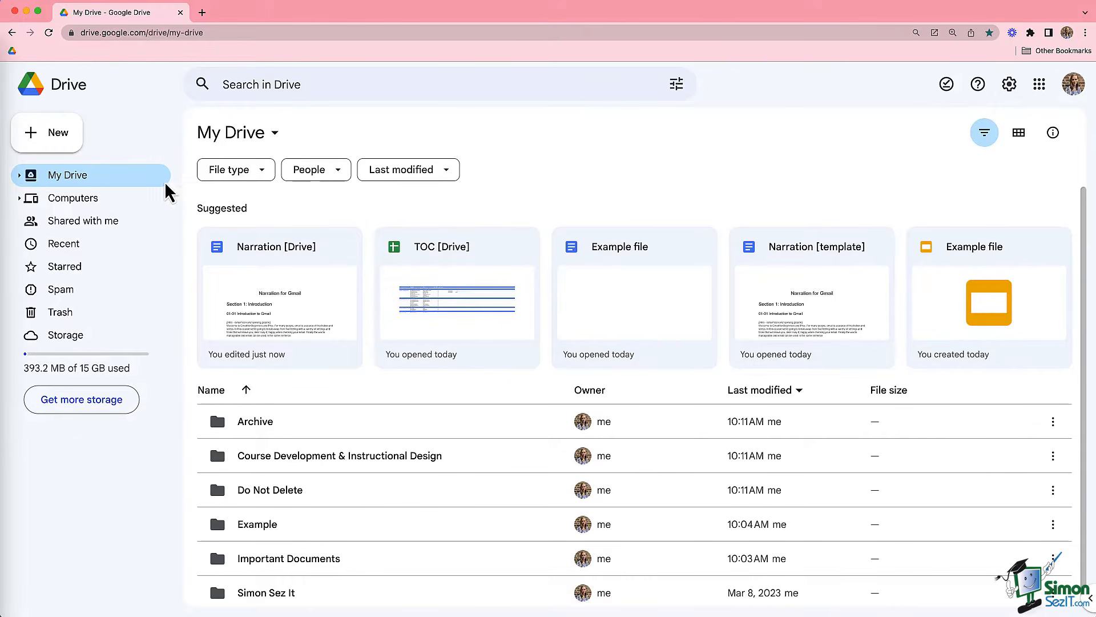
- Look through the Computers, Shared with me, Recent, Starred, Spam, Trash and Storage sections of Drive
{"action": "left_click", "coordinate": [101, 200]}
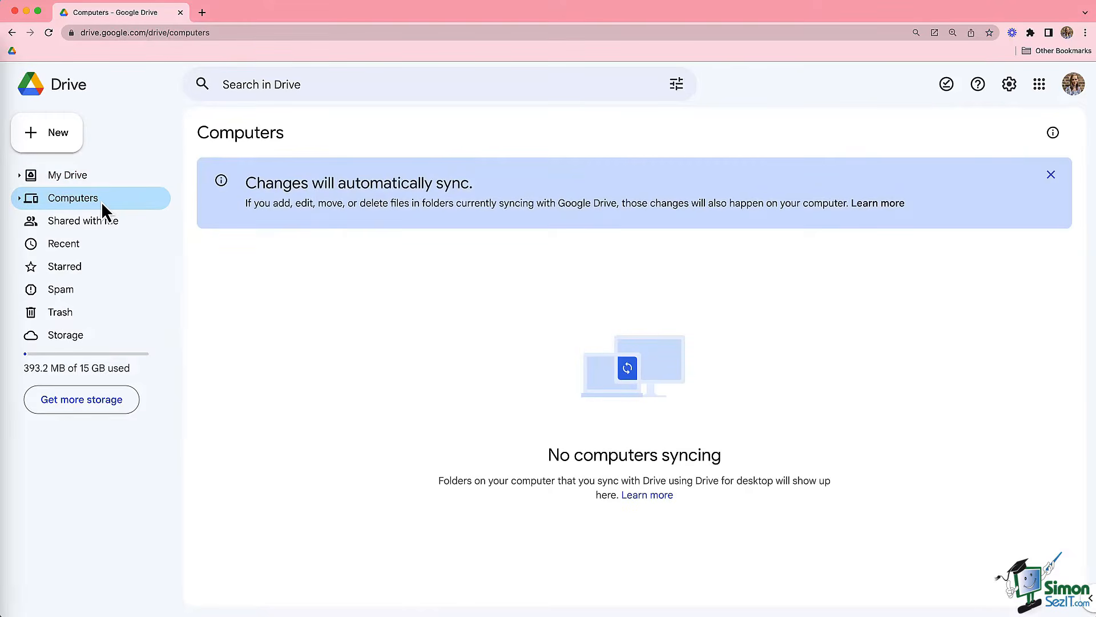
{"action": "left_click", "coordinate": [137, 222]}
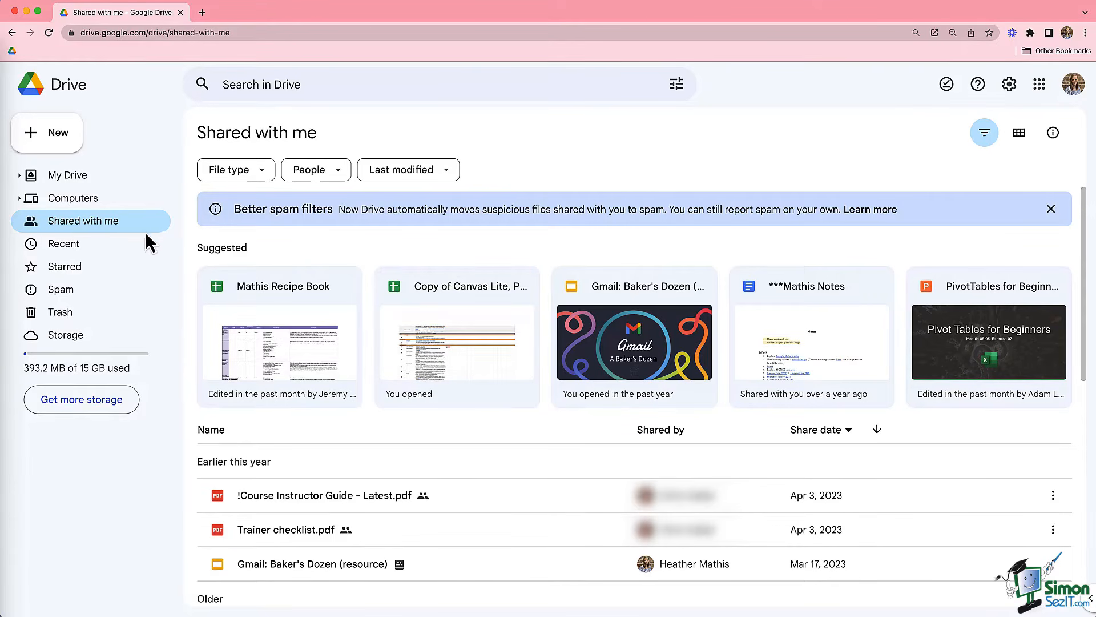
{"action": "left_click", "coordinate": [143, 251]}
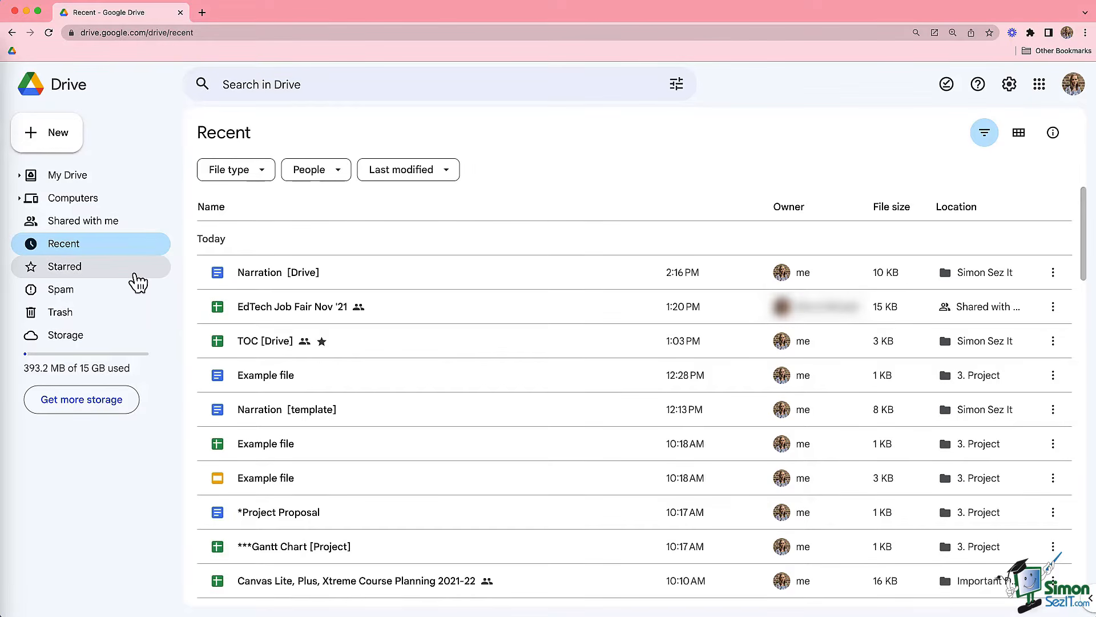
{"action": "left_click", "coordinate": [136, 281]}
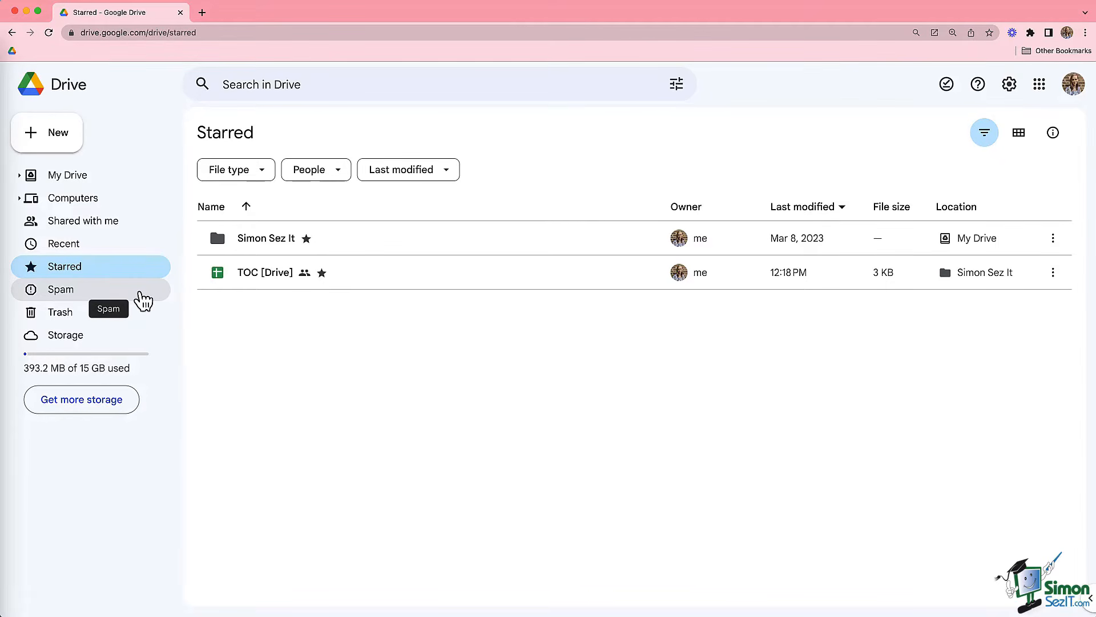
{"action": "left_click", "coordinate": [143, 301]}
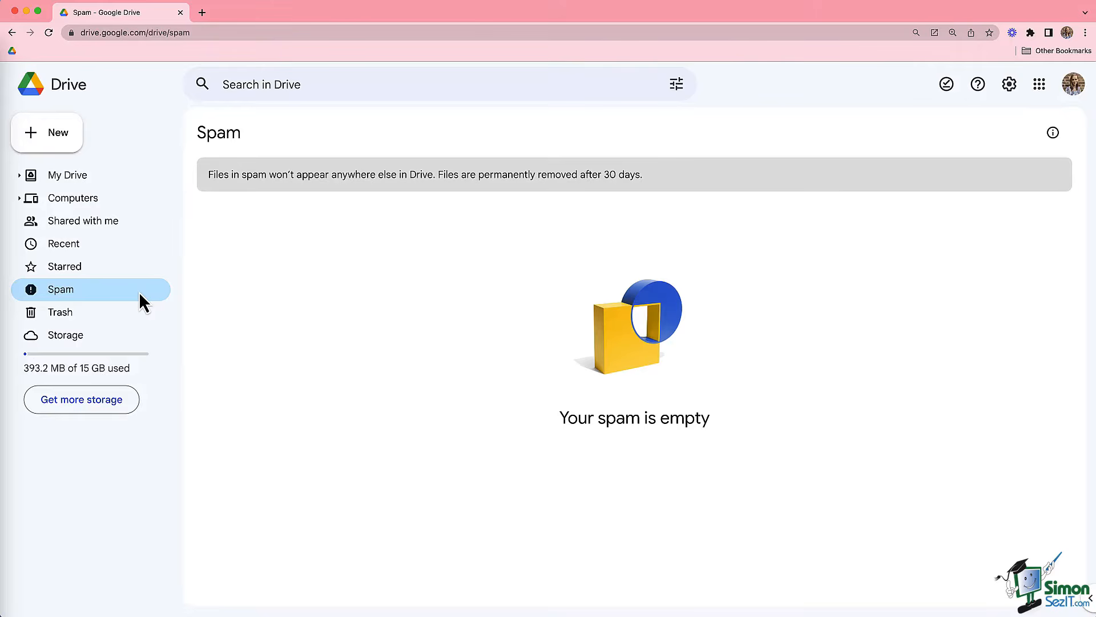
{"action": "left_click", "coordinate": [141, 314]}
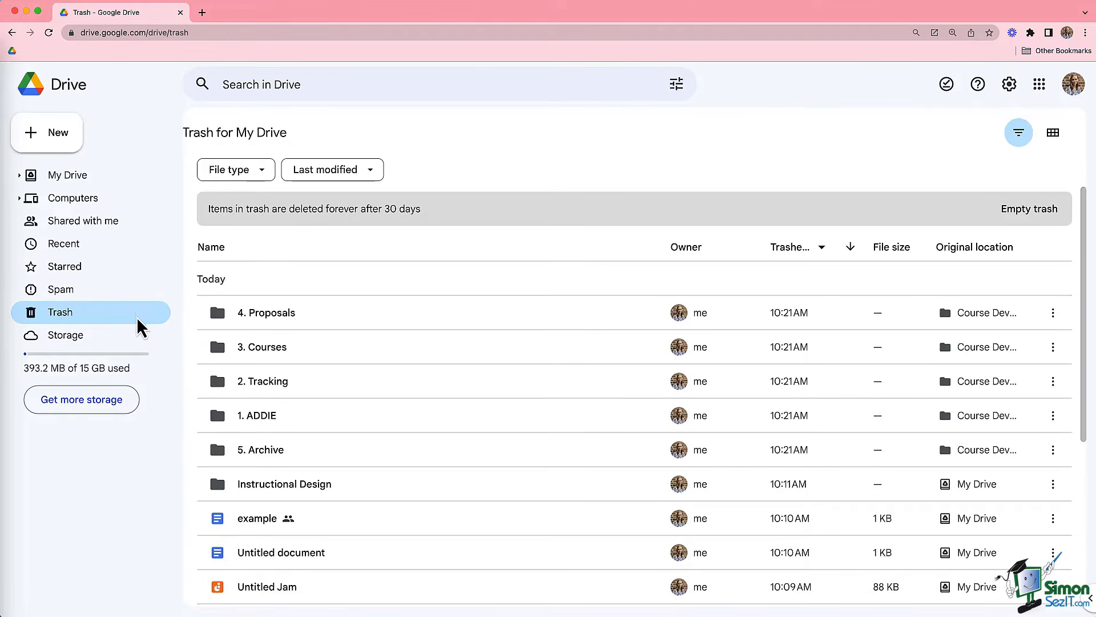
{"action": "left_click", "coordinate": [137, 339]}
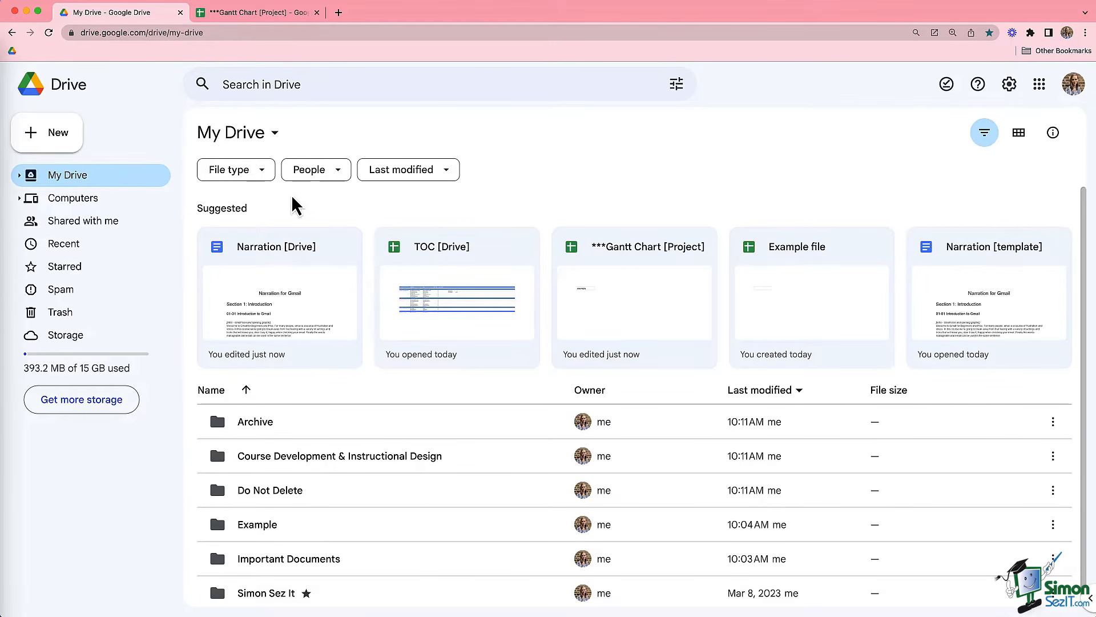
- Filter the My Drive files by type to show only presentations
{"action": "left_click", "coordinate": [262, 172]}
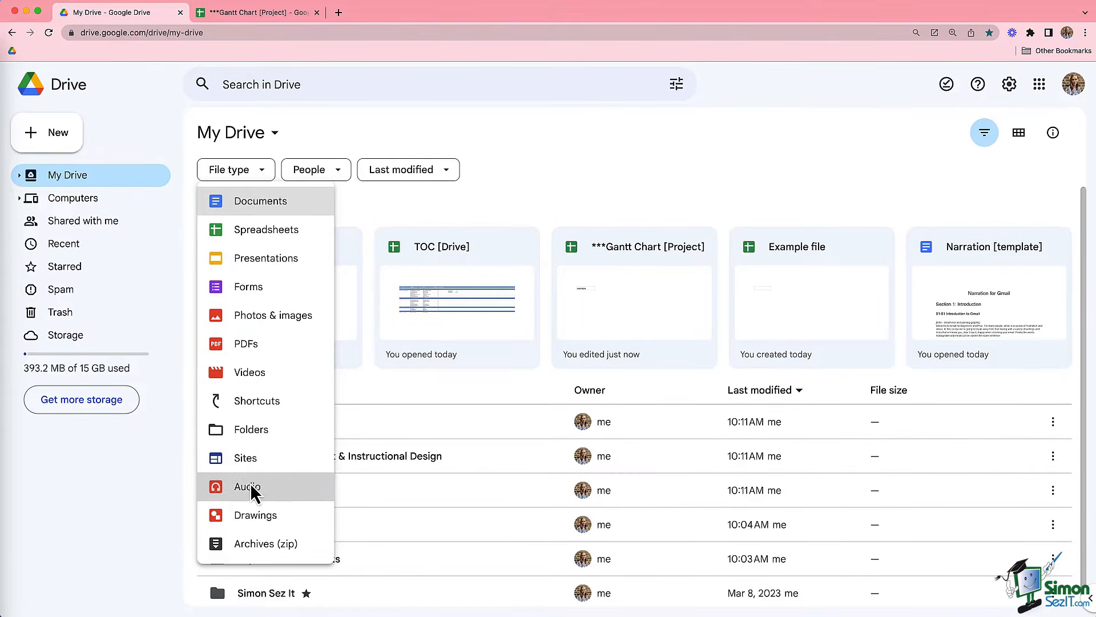
{"action": "left_click", "coordinate": [274, 262]}
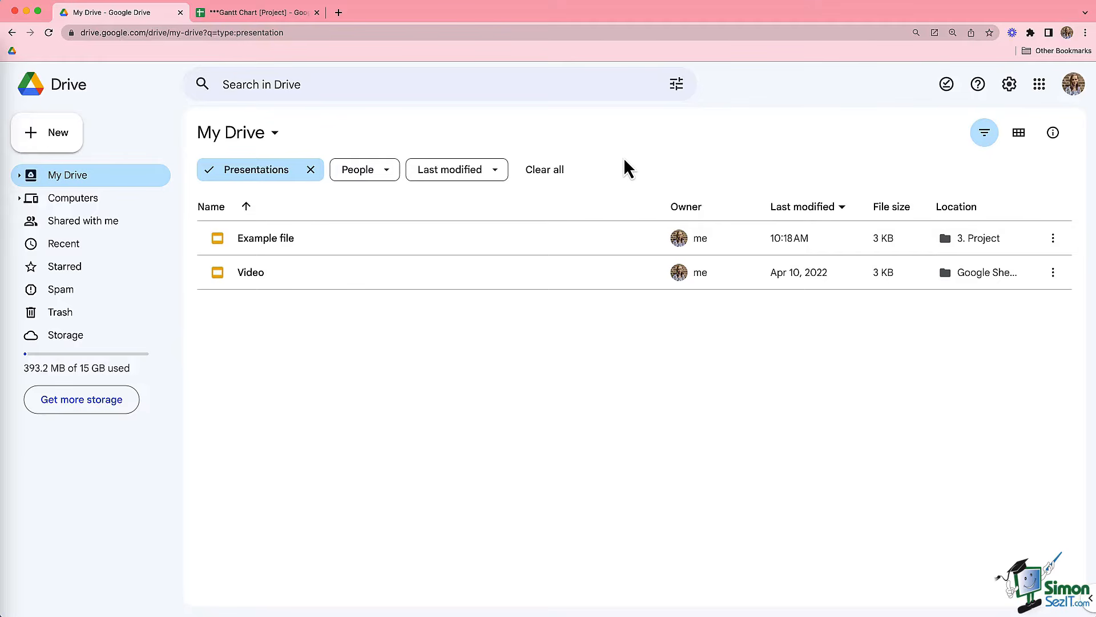
- View the custom date range options for the last-modified filter without applying them, and clear all filters from My Drive
{"action": "left_click", "coordinate": [496, 170]}
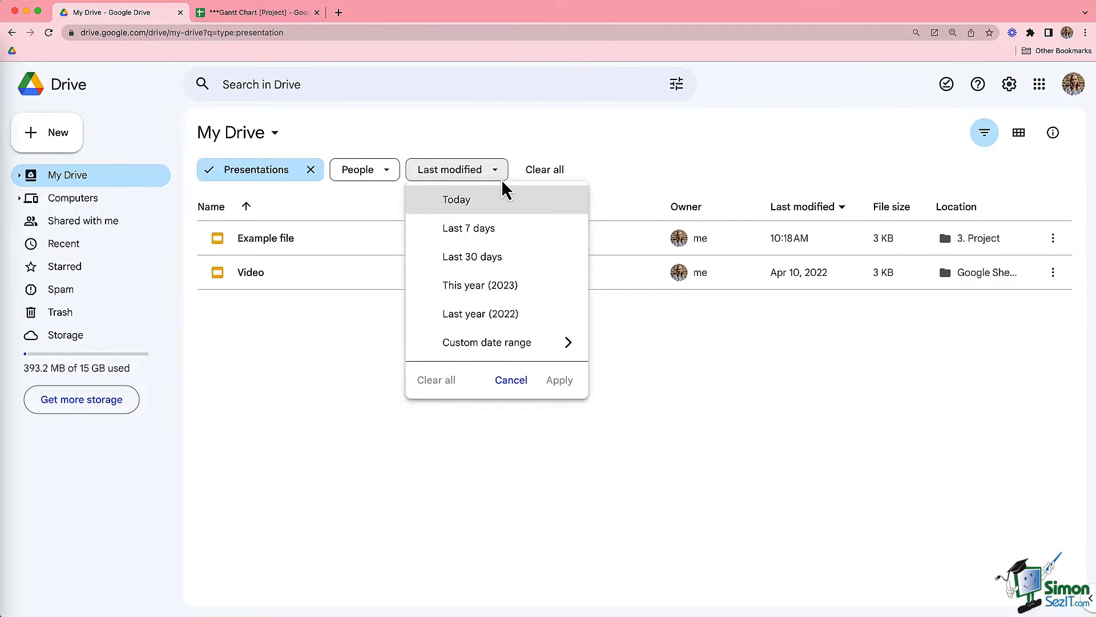
{"action": "left_click", "coordinate": [568, 345]}
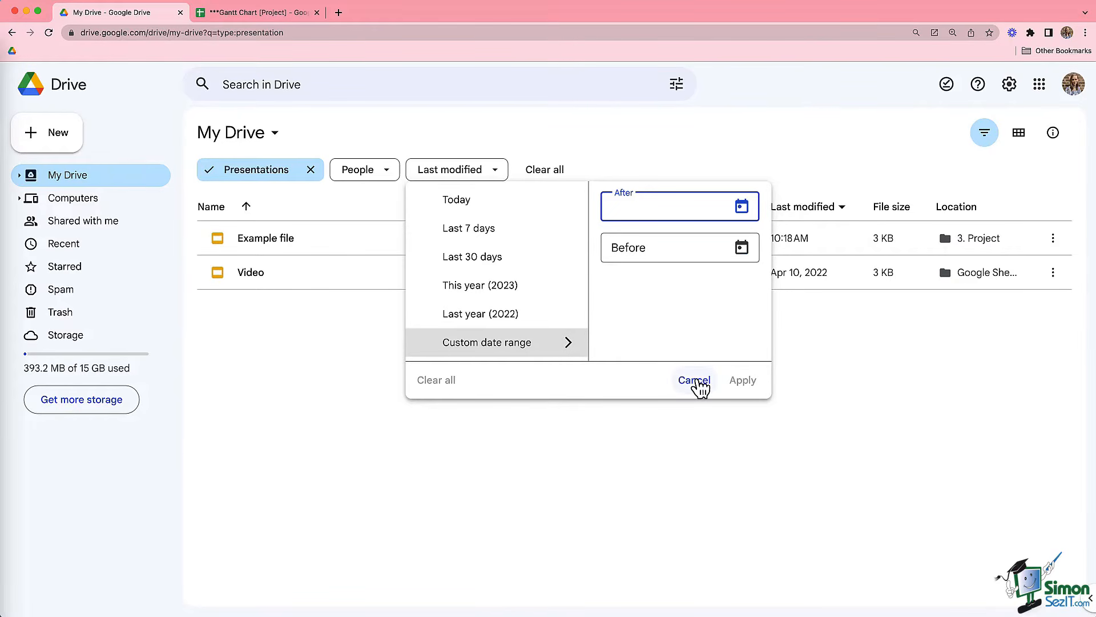
{"action": "left_click", "coordinate": [694, 380]}
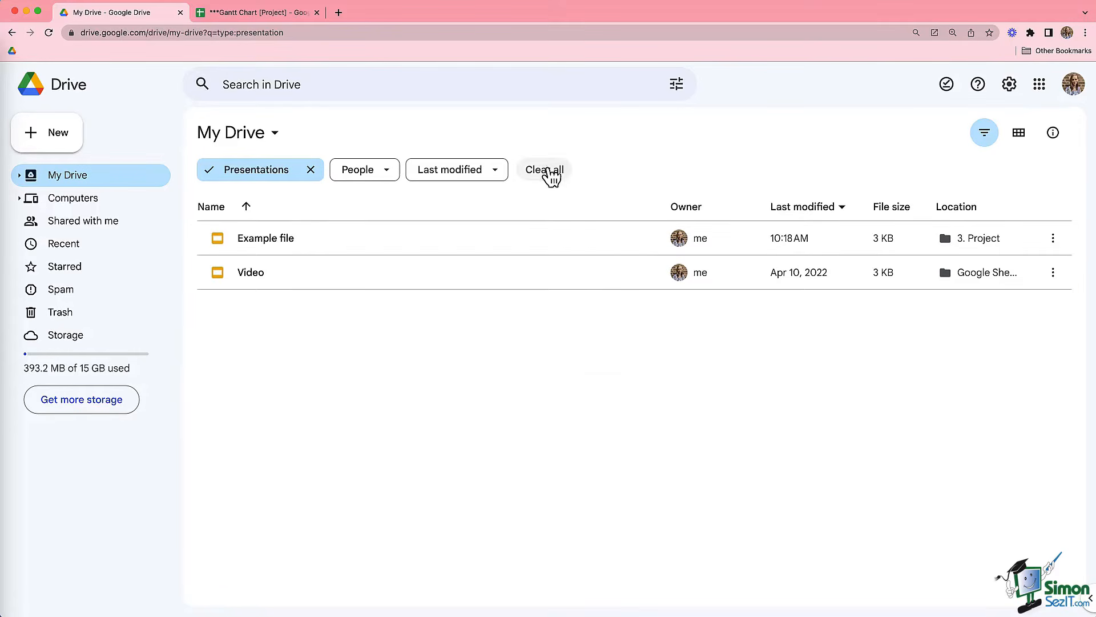
{"action": "left_click", "coordinate": [547, 172]}
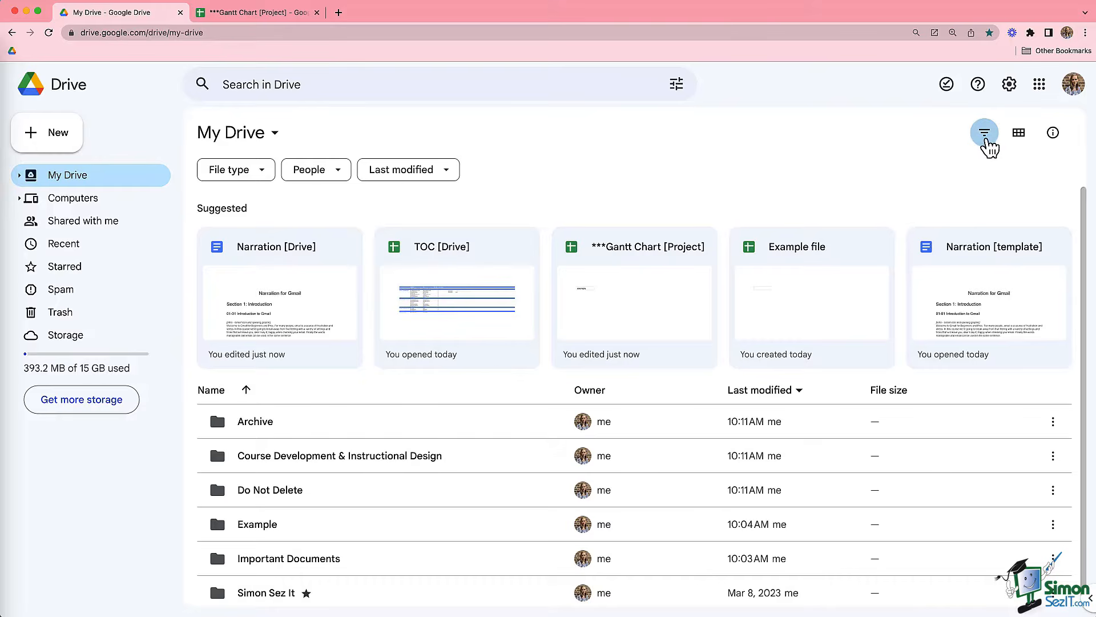
- Hide the filter options in My Drive, show them again and leave them hidden
{"action": "left_click", "coordinate": [985, 137]}
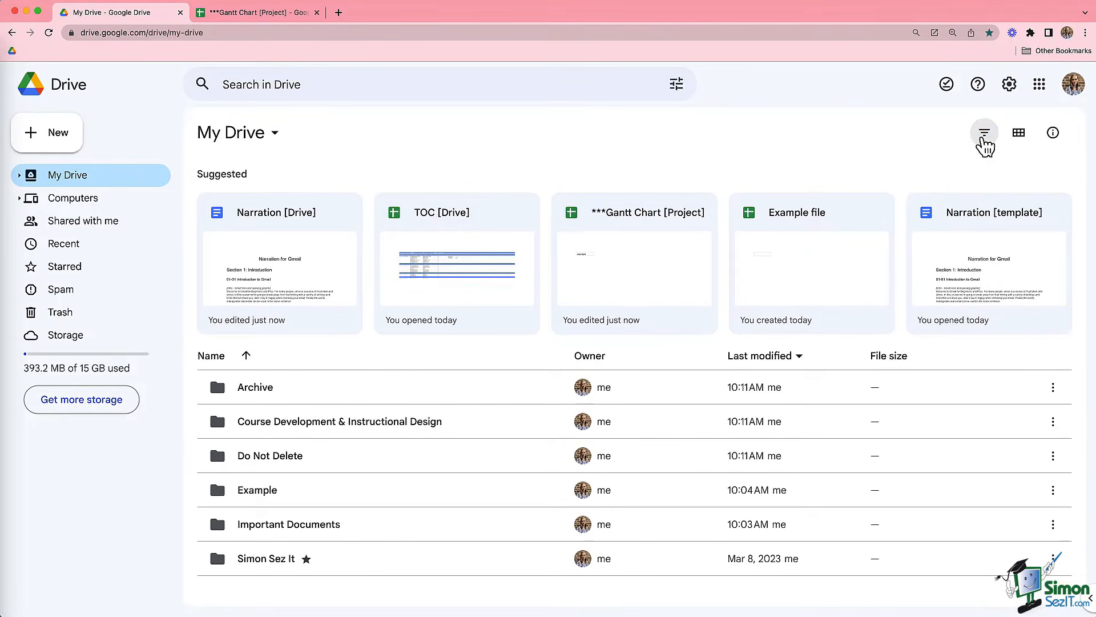
{"action": "left_click", "coordinate": [984, 140]}
{"action": "left_click", "coordinate": [984, 142]}
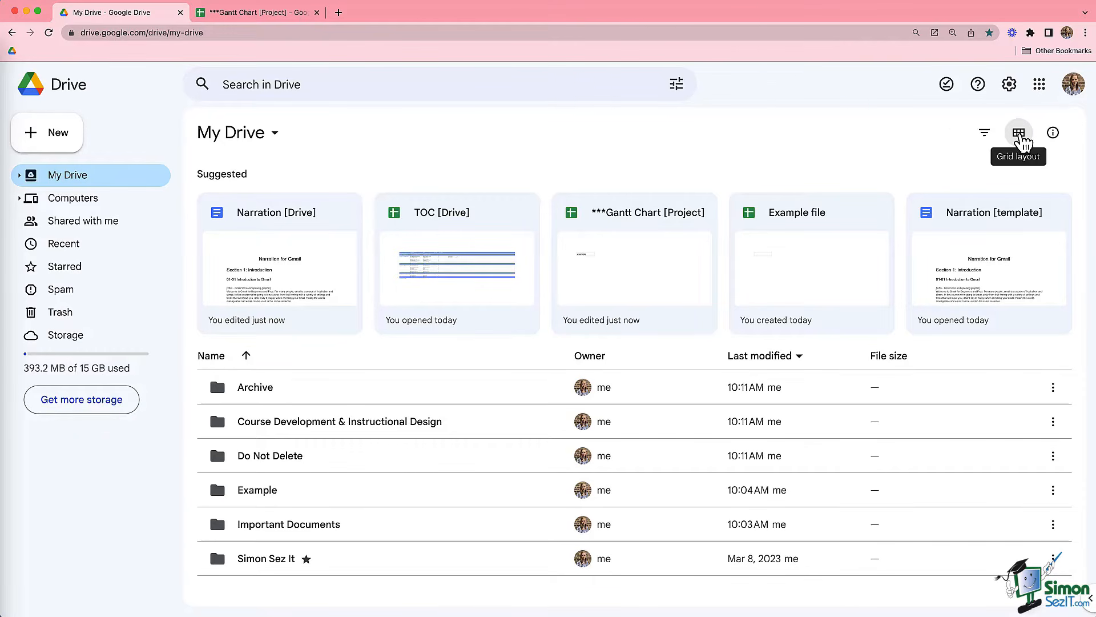
- Compare the grid and list layouts in My Drive and leave the grid layout on
{"action": "left_click", "coordinate": [1020, 135]}
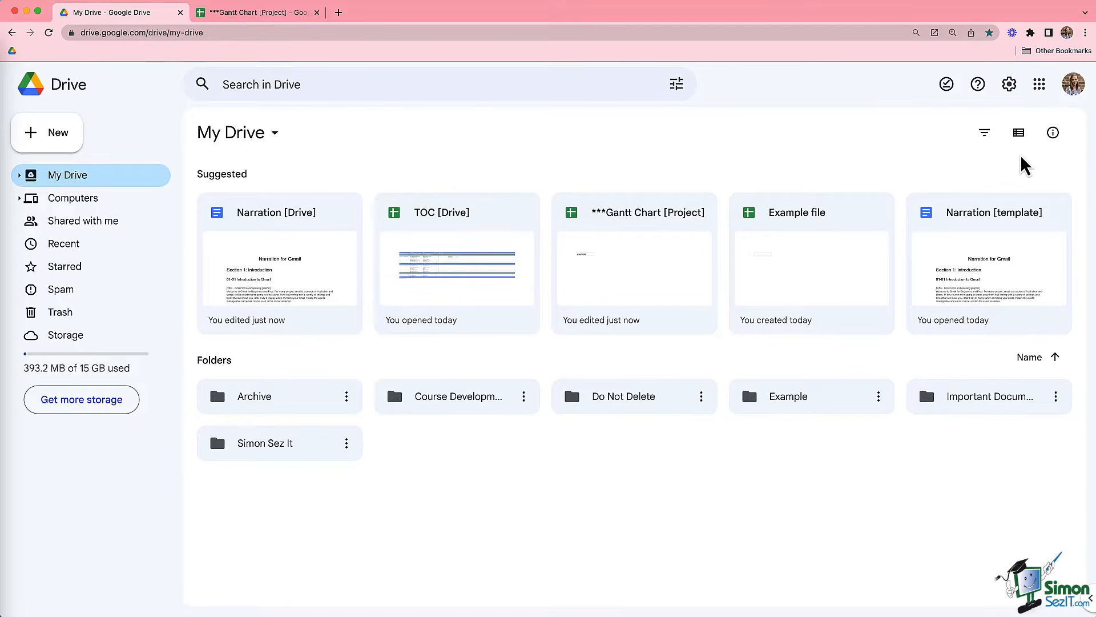
{"action": "left_click", "coordinate": [1020, 137]}
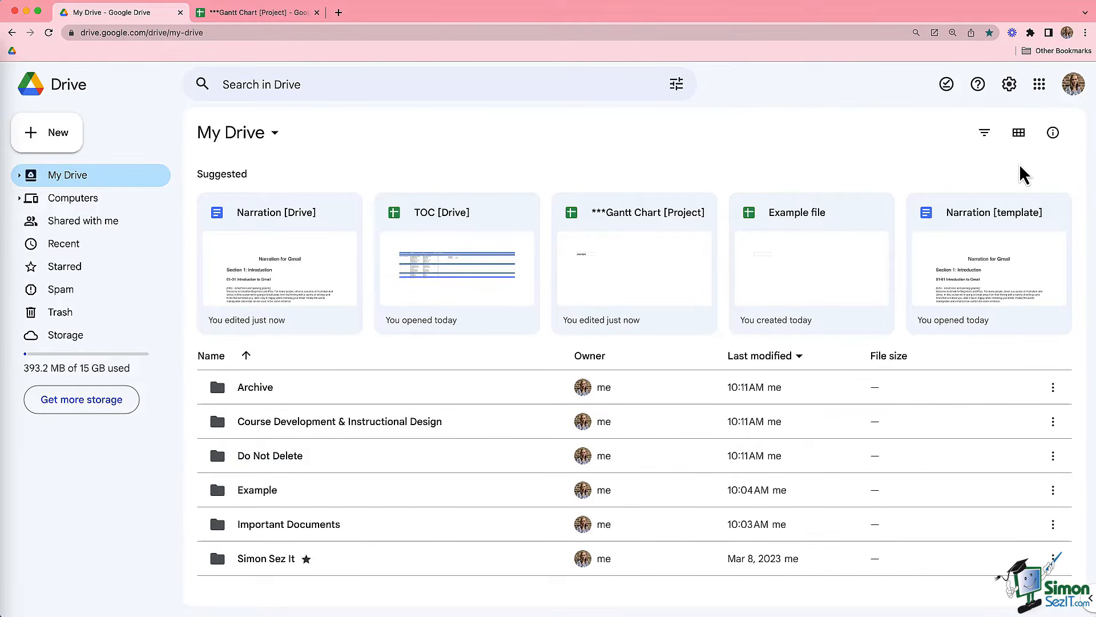
{"action": "left_click", "coordinate": [1020, 137]}
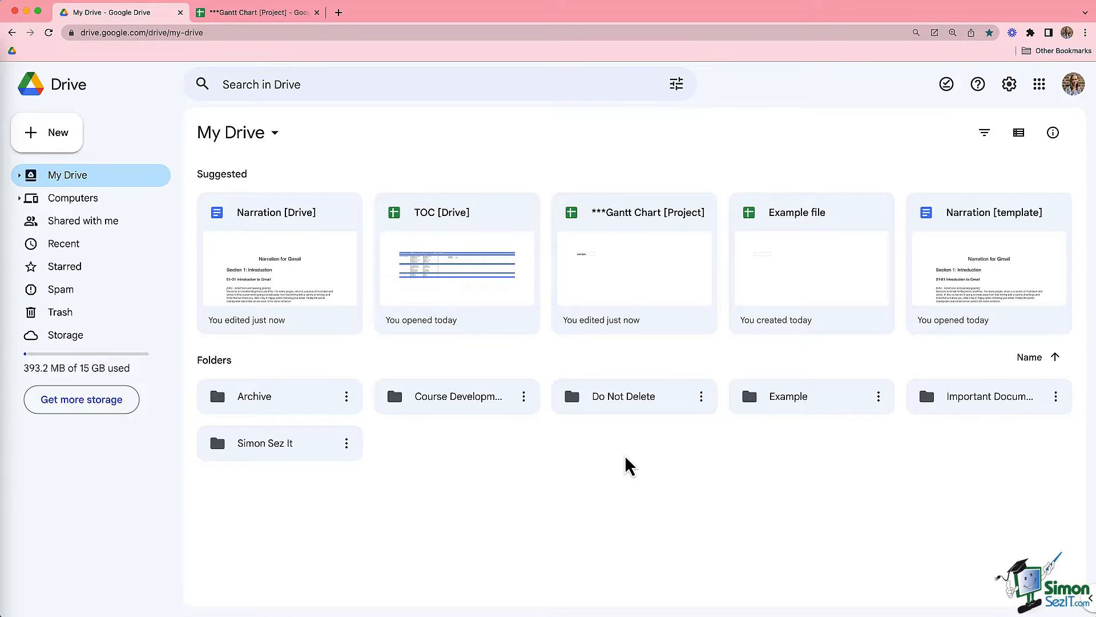
- Open the 3. Project folder inside the Example folder and compare its contents in list and grid layout
{"action": "double_click", "coordinate": [837, 416]}
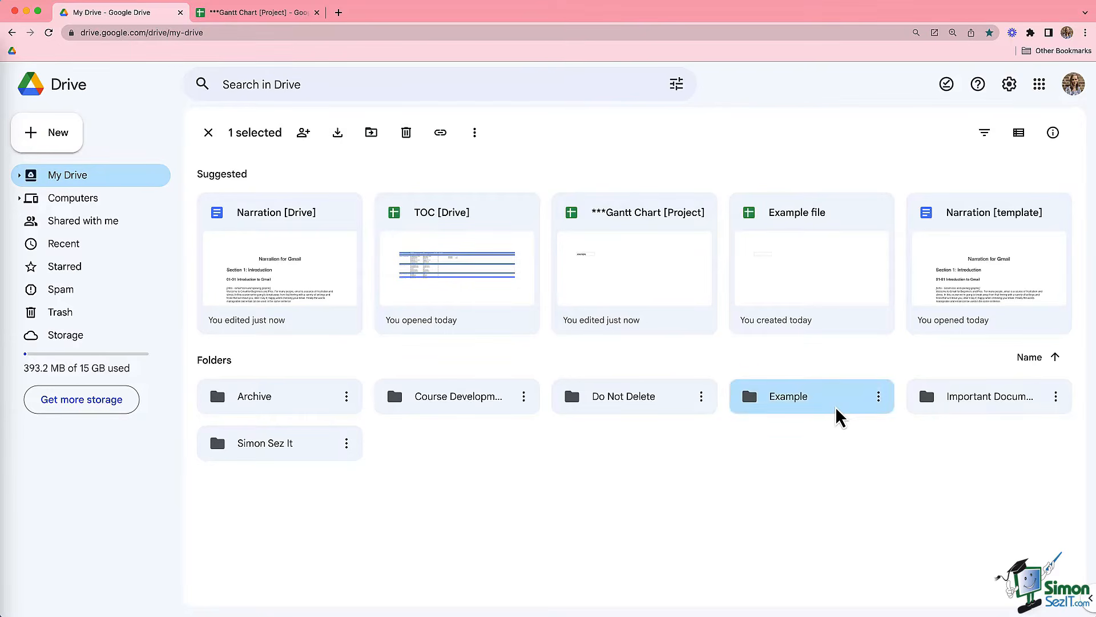
{"action": "double_click", "coordinate": [630, 215]}
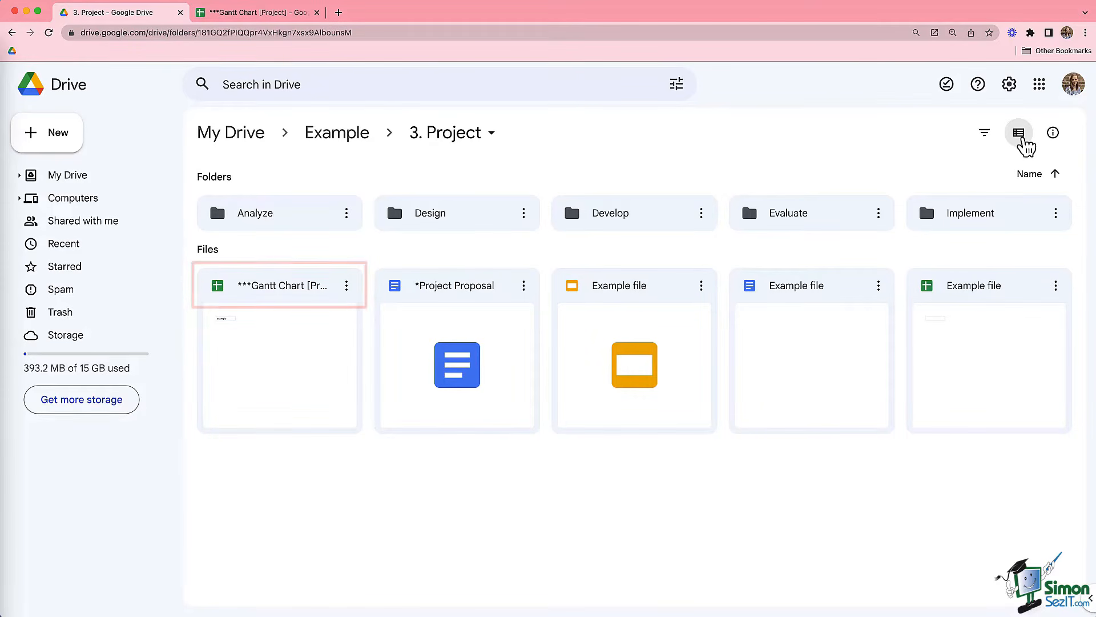
{"action": "left_click", "coordinate": [1020, 139]}
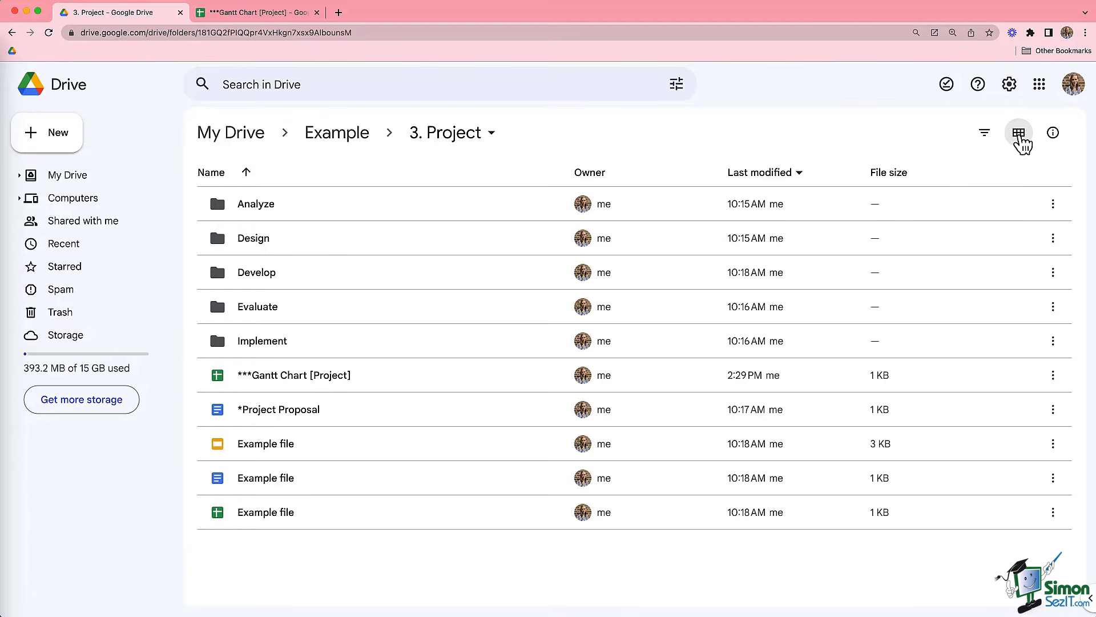
{"action": "left_click", "coordinate": [1020, 136]}
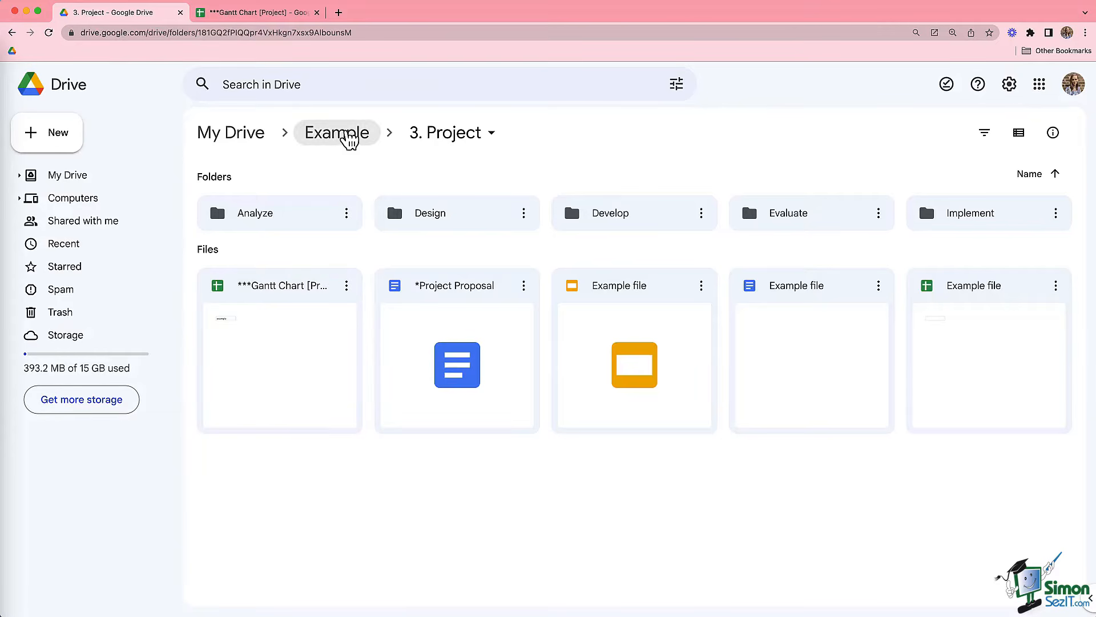
- Return to the Example folder and show the details of its 3. Project folder
{"action": "left_click", "coordinate": [342, 134]}
{"action": "left_click", "coordinate": [648, 218]}
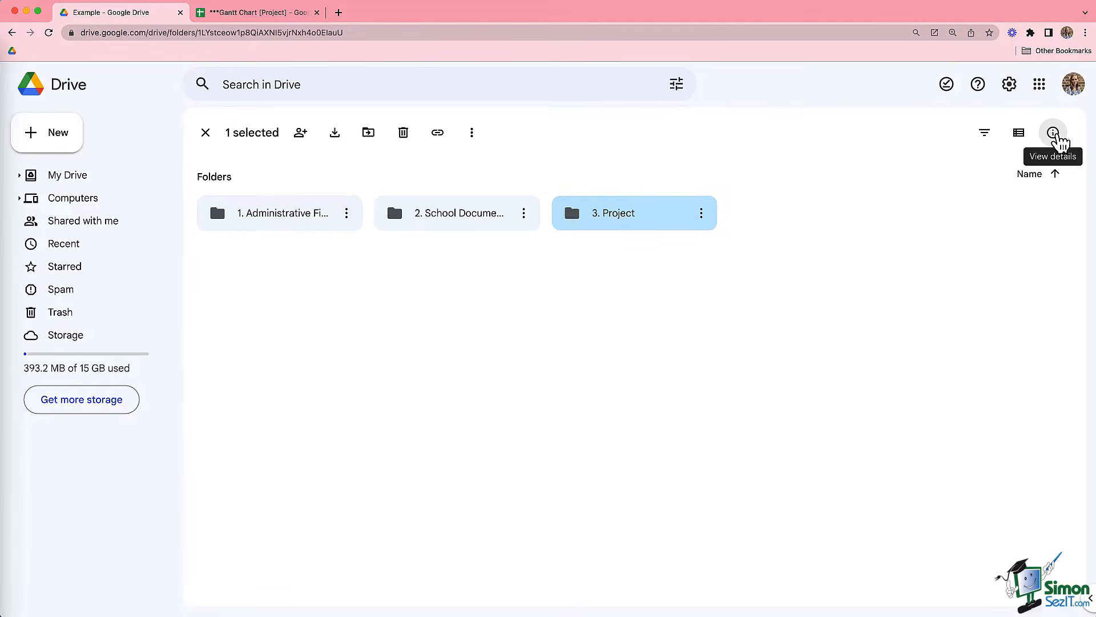
{"action": "left_click", "coordinate": [1053, 133]}
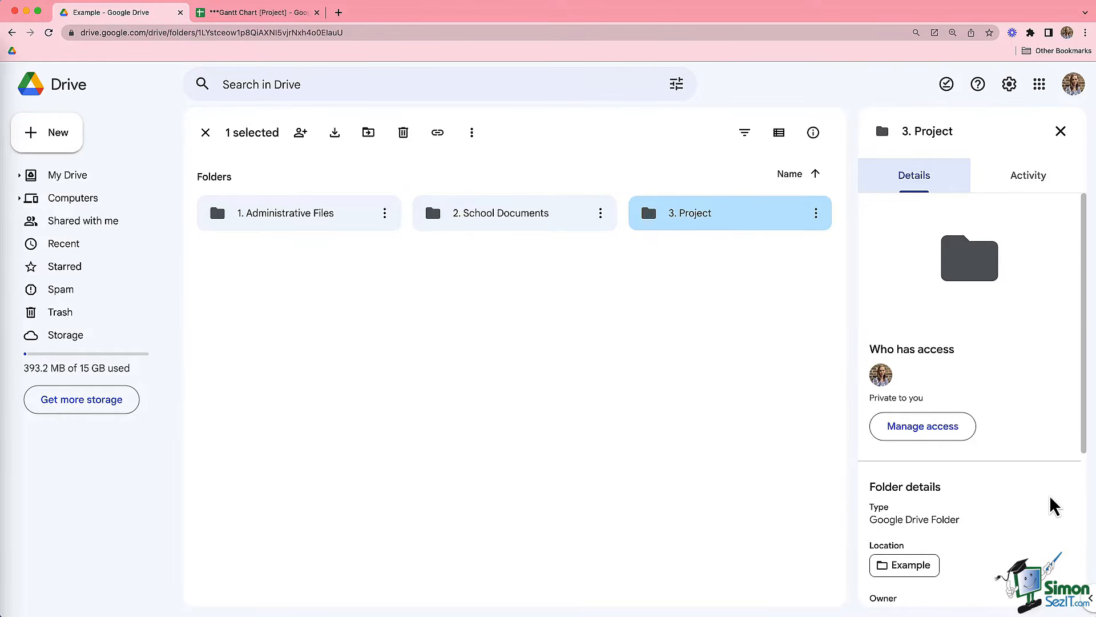
- Add the description "This project is about....." to the 3. Project folder's details
{"action": "scroll", "coordinate": [1054, 505], "scroll_direction": "down", "scroll_amount": 5}
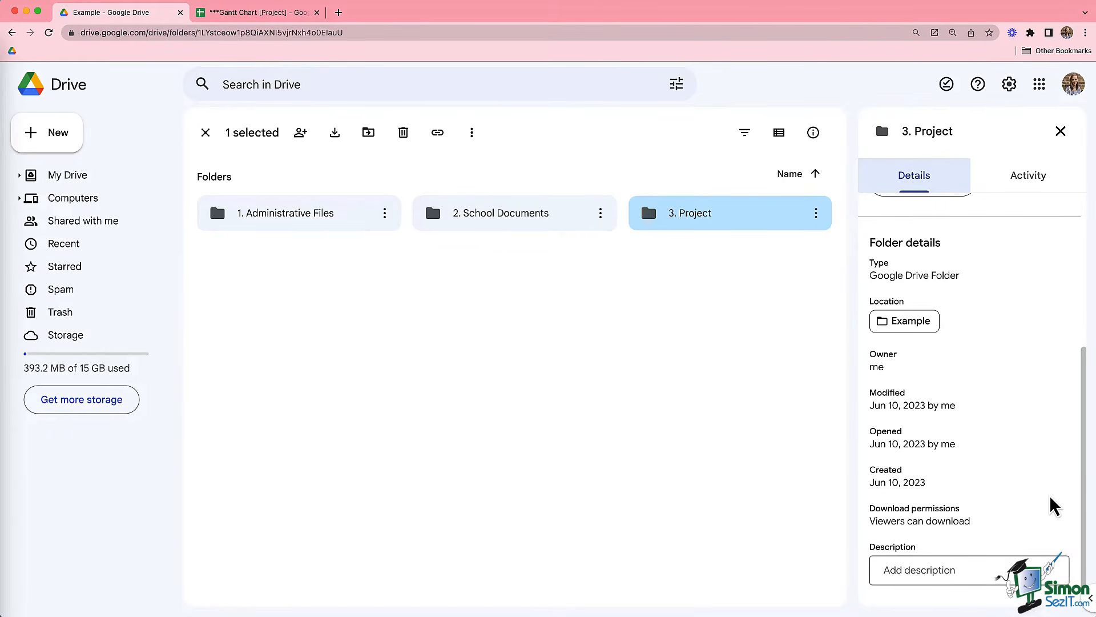
{"action": "left_click", "coordinate": [1026, 561]}
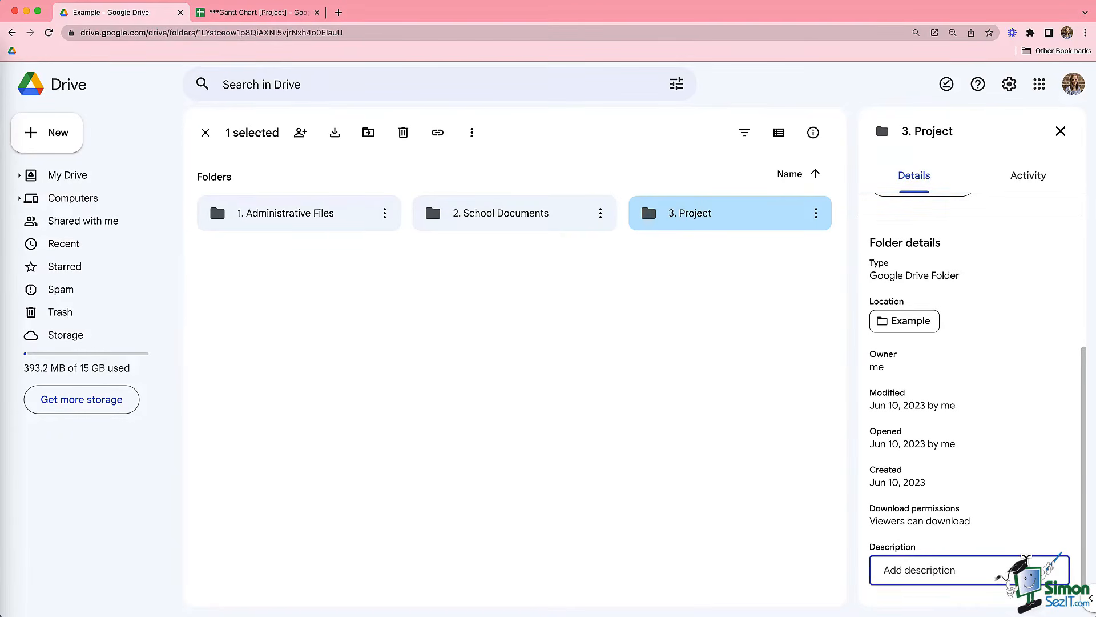
{"action": "type", "text": "This project is"}
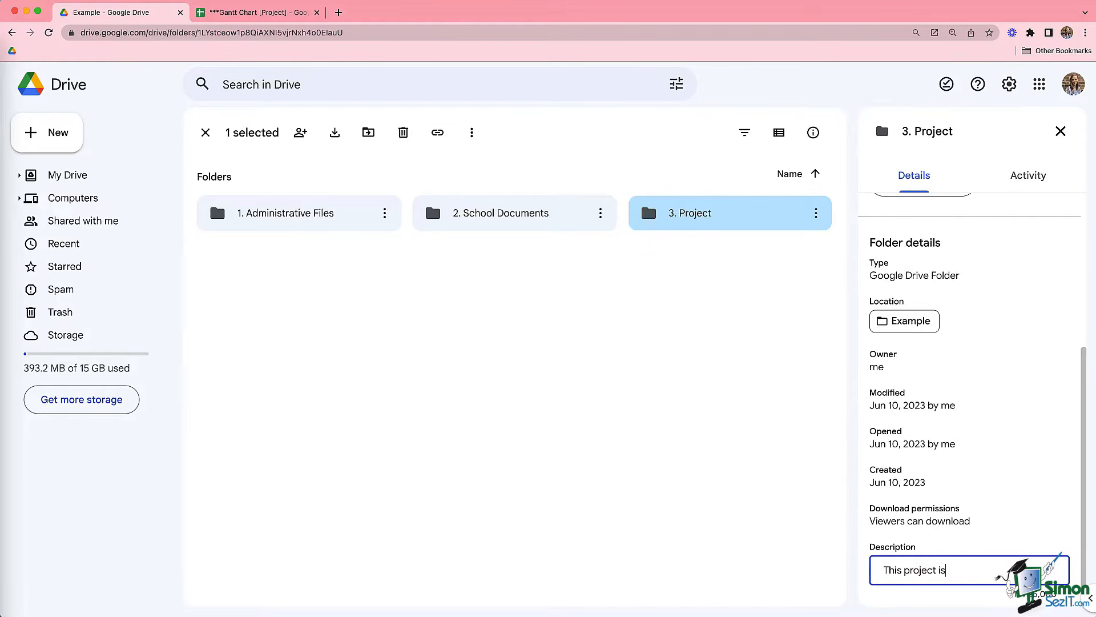
{"action": "type", "text": " about....."}
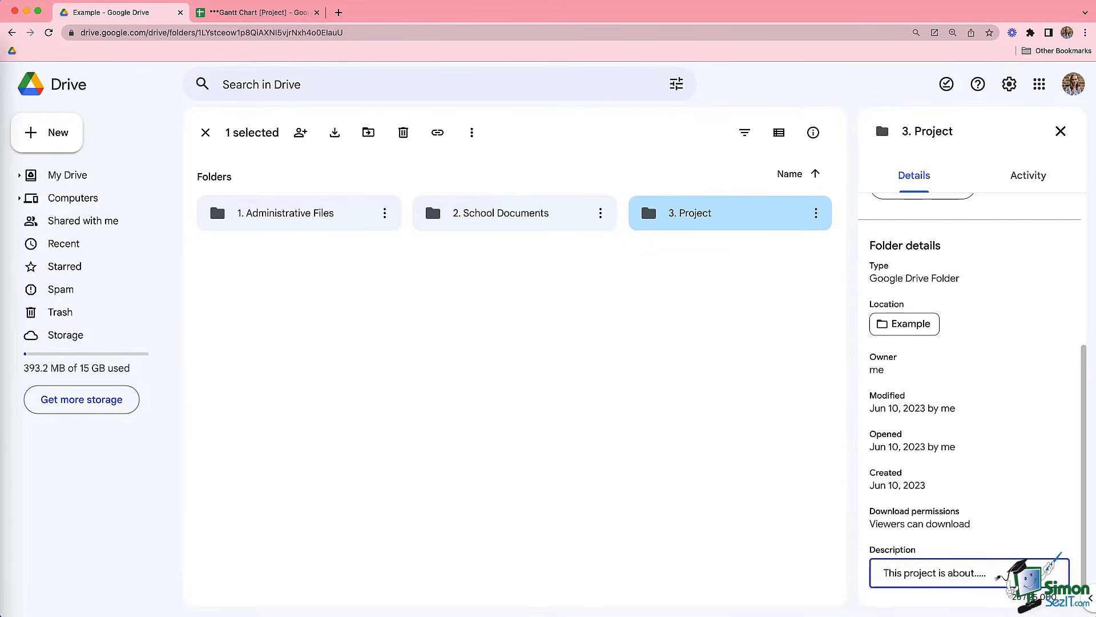
{"action": "left_click", "coordinate": [1053, 472]}
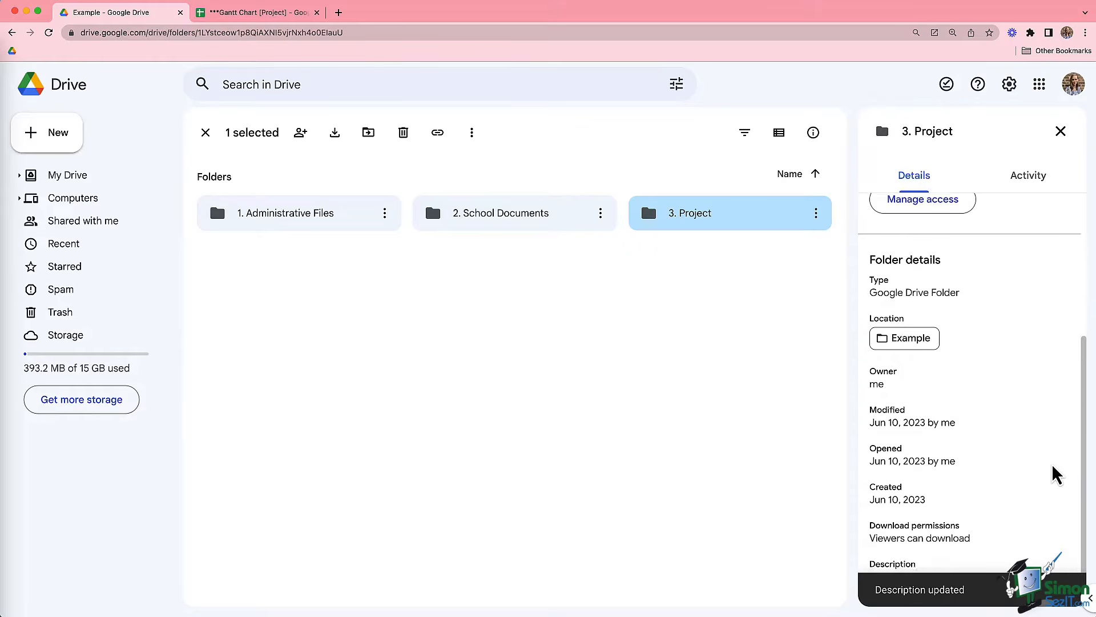
- Review the activity history of the 3. Project folder
{"action": "scroll", "coordinate": [1056, 474], "scroll_direction": "up", "scroll_amount": 5}
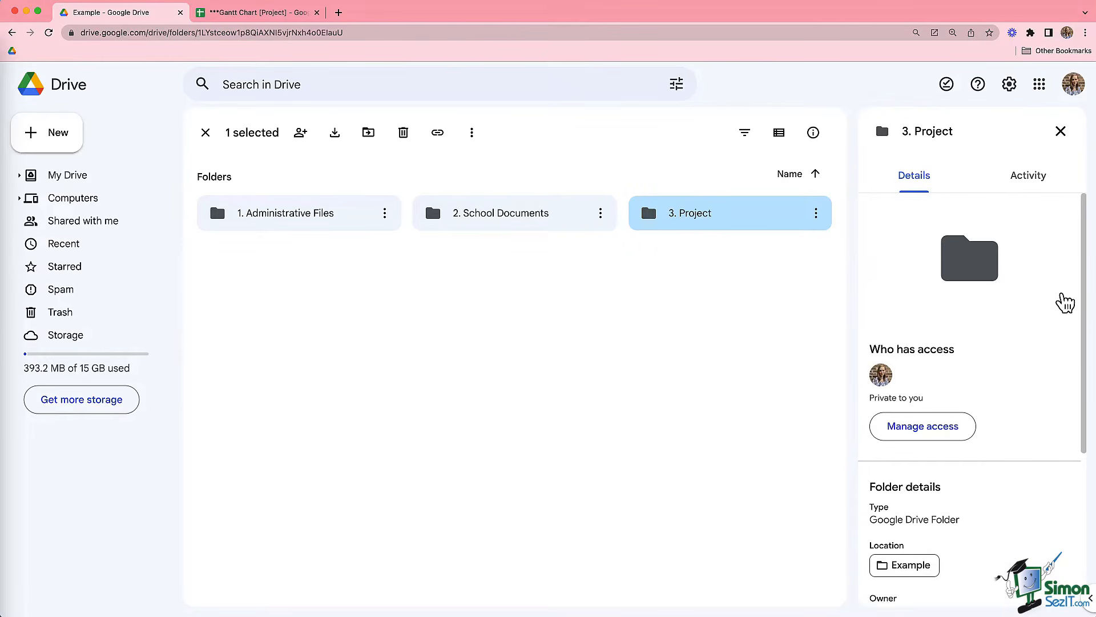
{"action": "left_click", "coordinate": [1028, 177]}
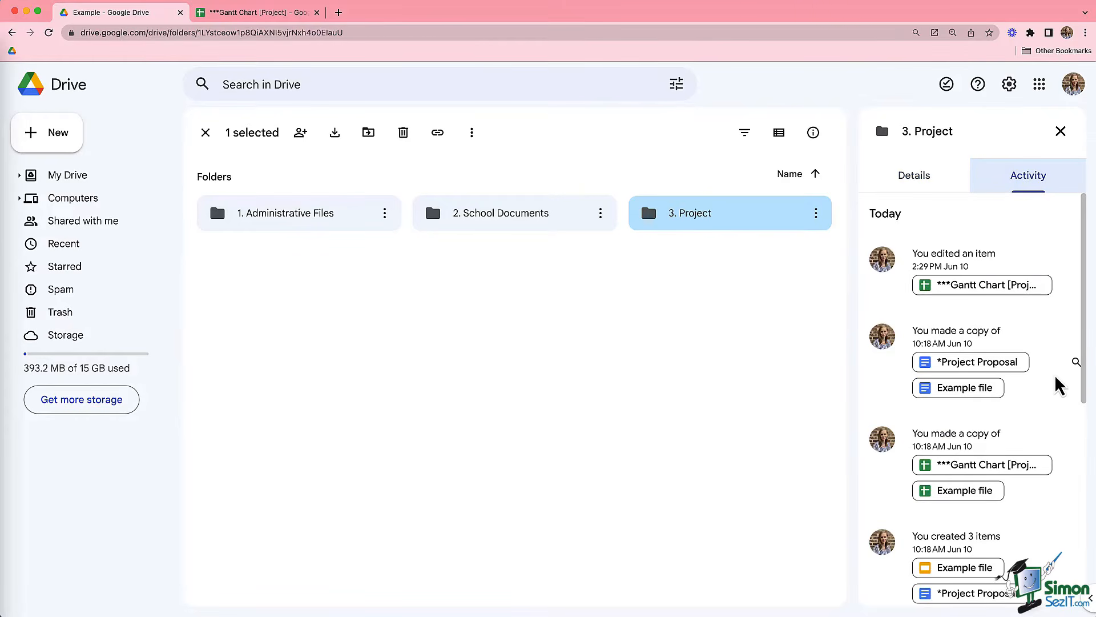
{"action": "scroll", "coordinate": [1059, 386], "scroll_direction": "down", "scroll_amount": 1}
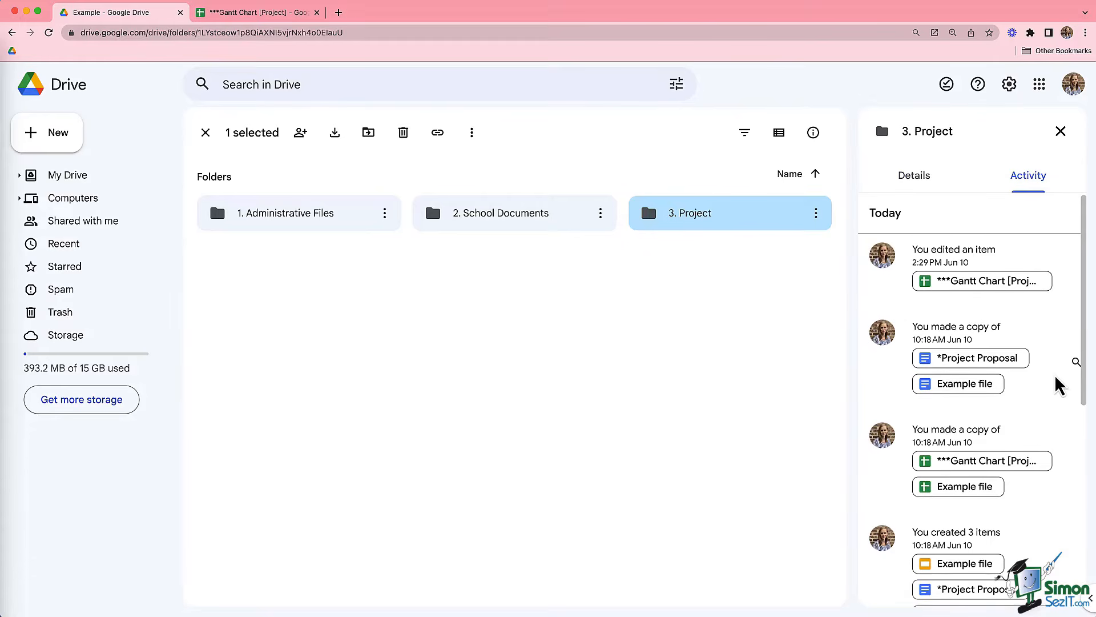
{"action": "scroll", "coordinate": [1059, 386], "scroll_direction": "down", "scroll_amount": 2}
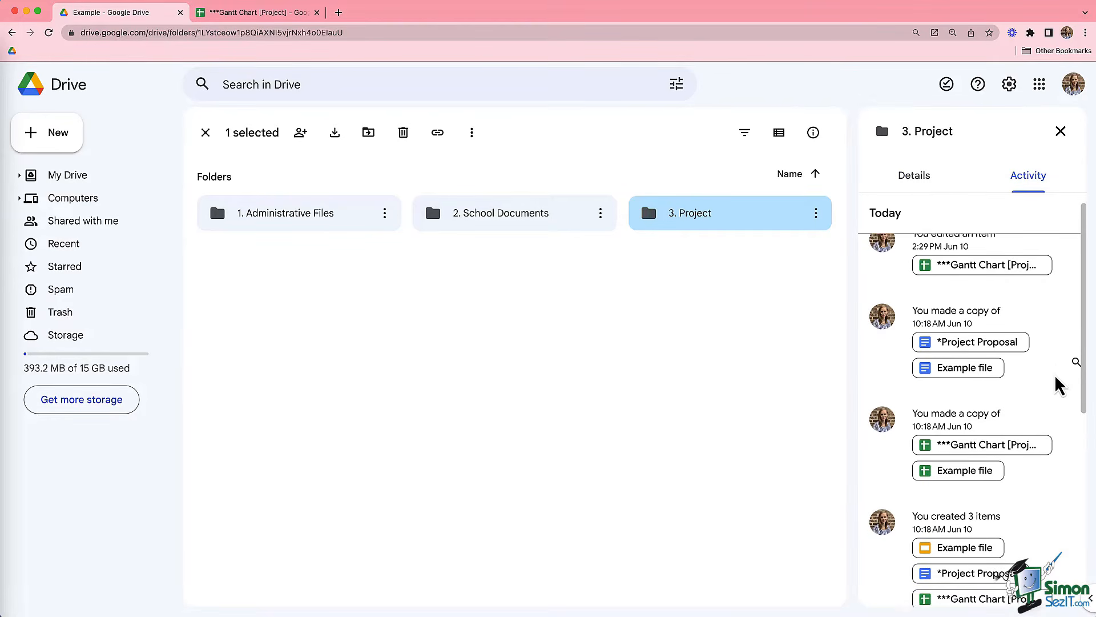
{"action": "scroll", "coordinate": [1059, 385], "scroll_direction": "down", "scroll_amount": 3}
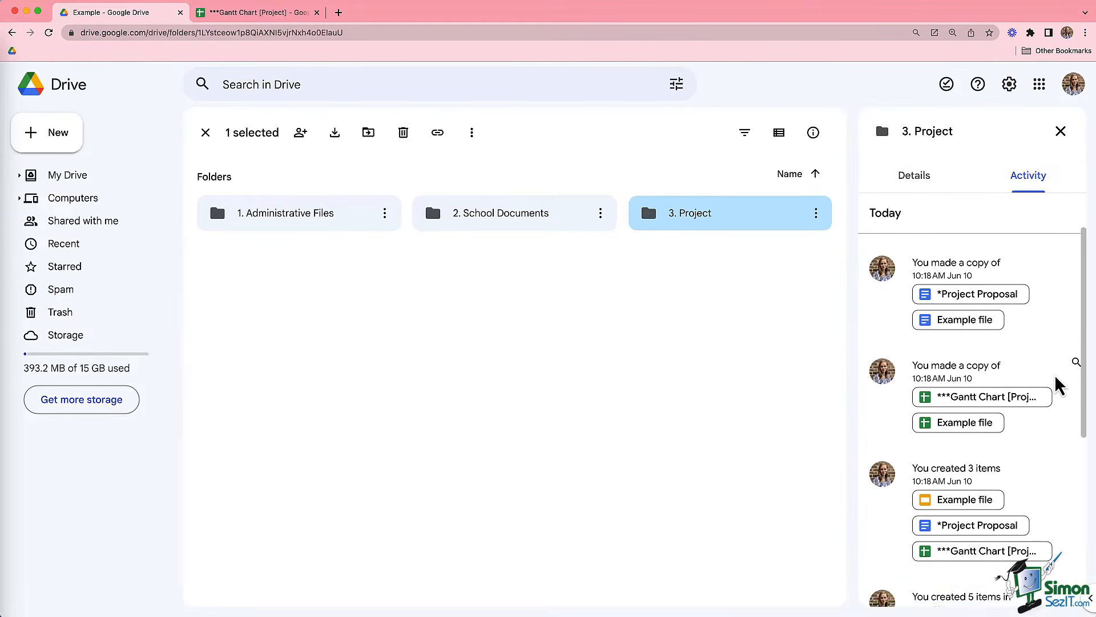
- Look through the older entries in the 3. Project folder's activity and return to the most recent ones
{"action": "scroll", "coordinate": [1059, 386], "scroll_direction": "down", "scroll_amount": 2}
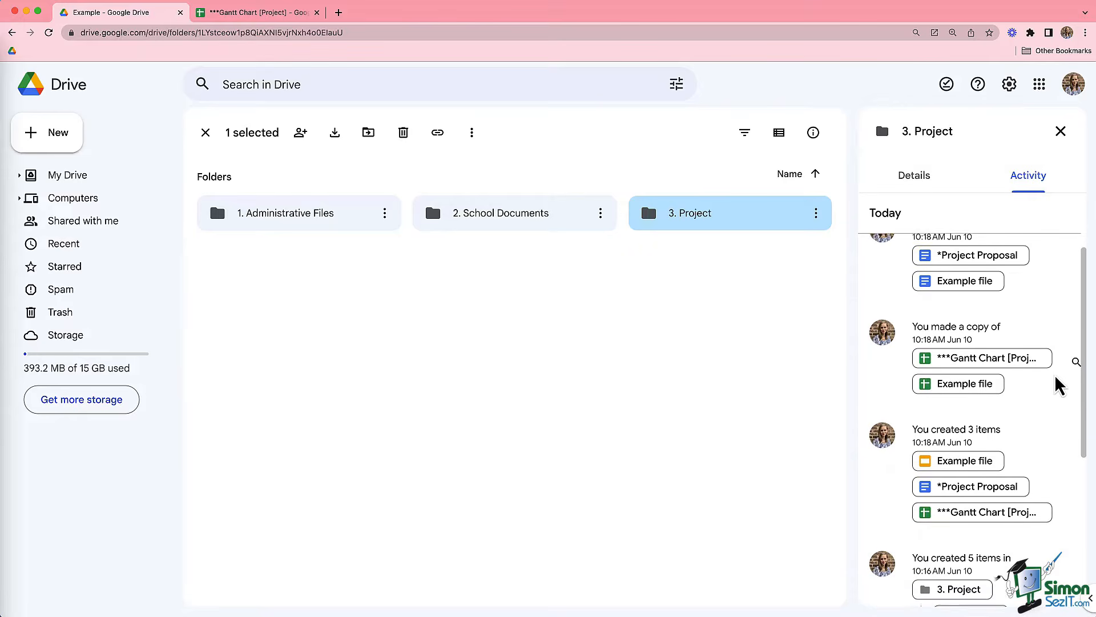
{"action": "scroll", "coordinate": [1059, 386], "scroll_direction": "down", "scroll_amount": 1}
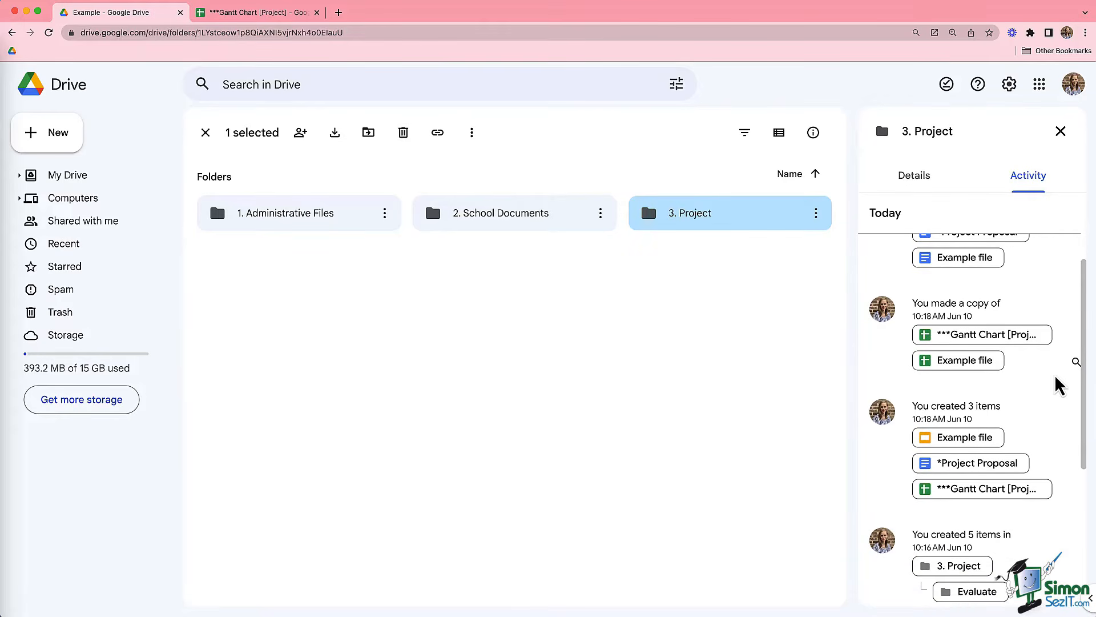
{"action": "scroll", "coordinate": [1059, 385], "scroll_direction": "up", "scroll_amount": 4}
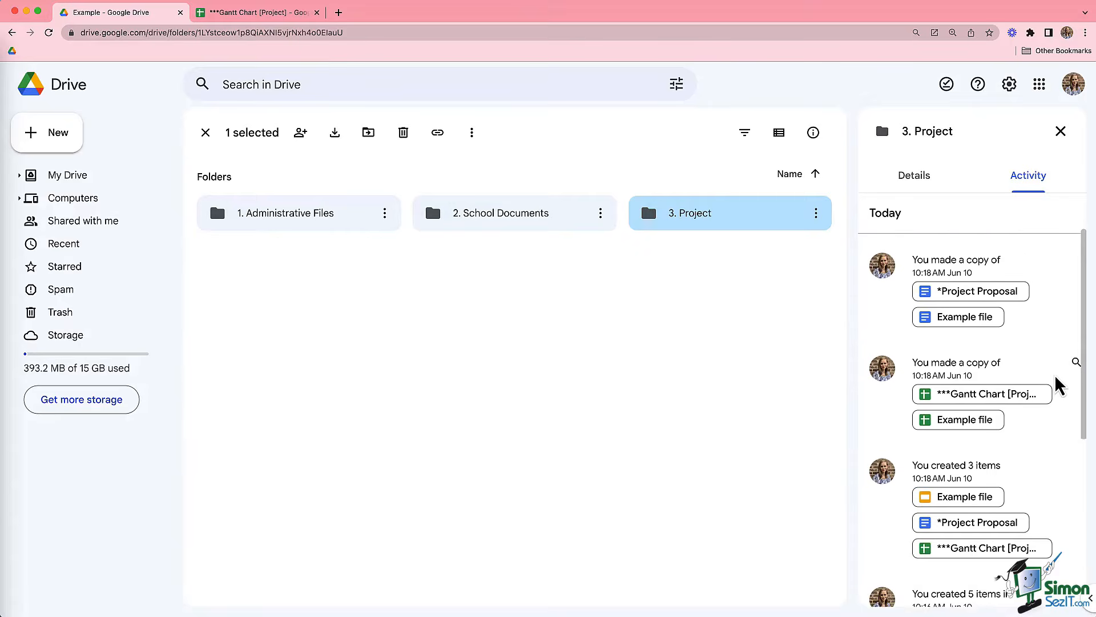
{"action": "scroll", "coordinate": [1059, 385], "scroll_direction": "up", "scroll_amount": 5}
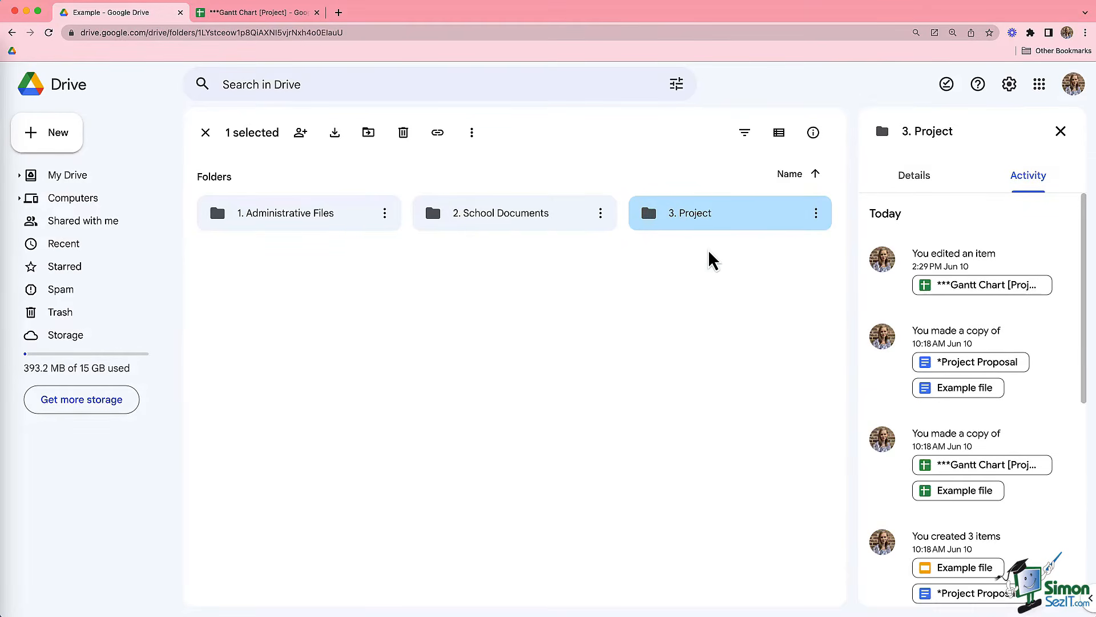
- Open the 3. Project folder, show the activity of its ***Gantt Chart [Project] file, and hide the details
{"action": "double_click", "coordinate": [725, 222]}
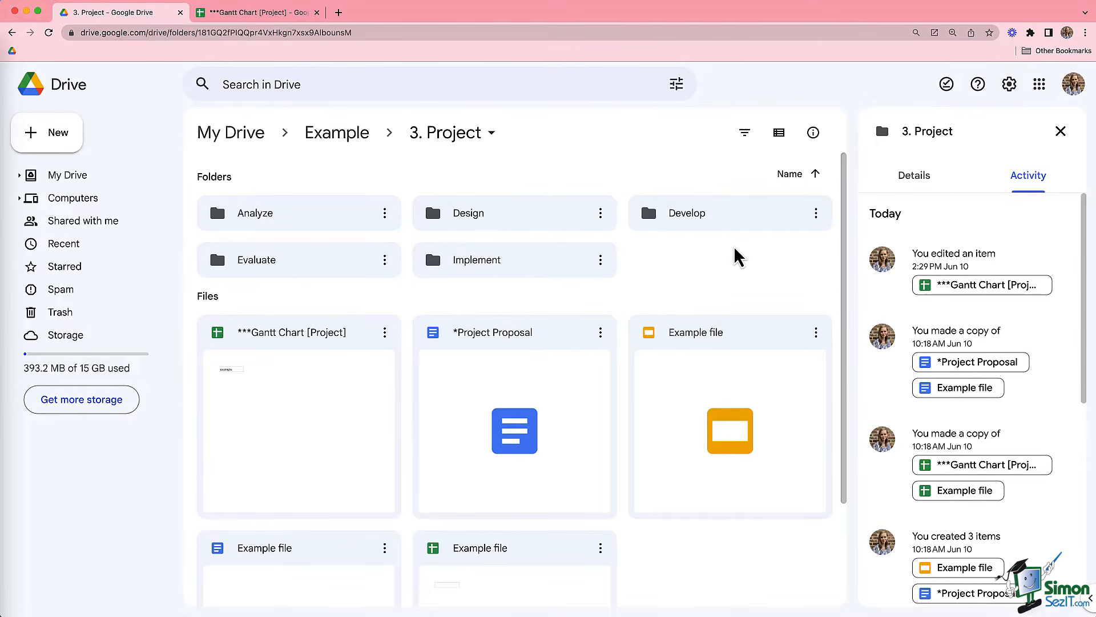
{"action": "left_click", "coordinate": [319, 356]}
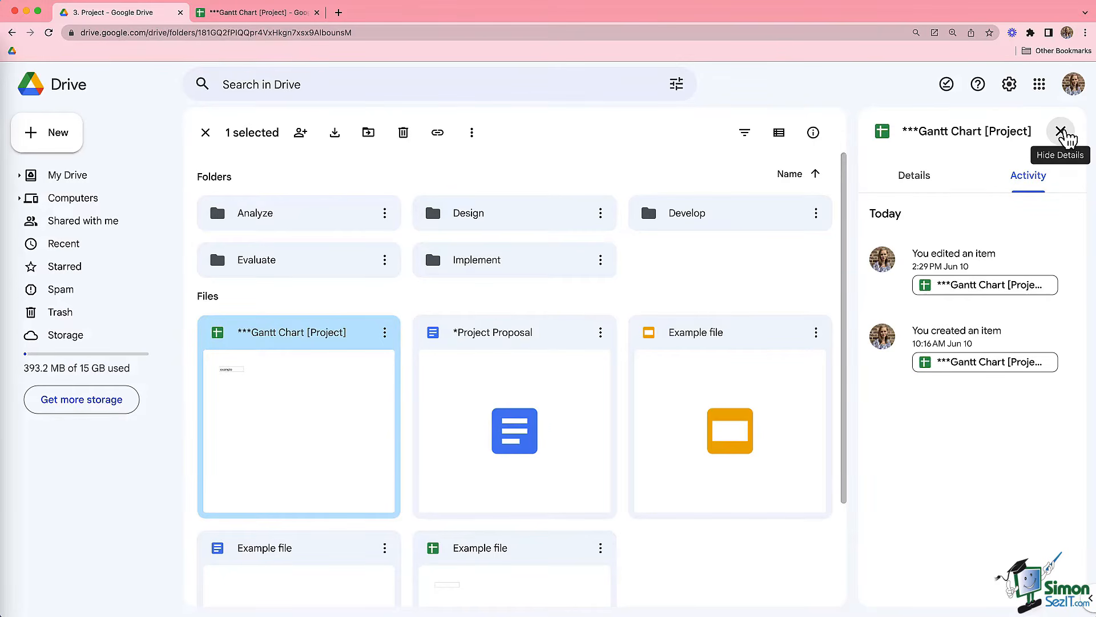
{"action": "left_click", "coordinate": [1061, 133]}
- In list layout, view the activity of the Implement folder and the *Project Proposal file, and hide the details
{"action": "left_click", "coordinate": [1032, 142]}
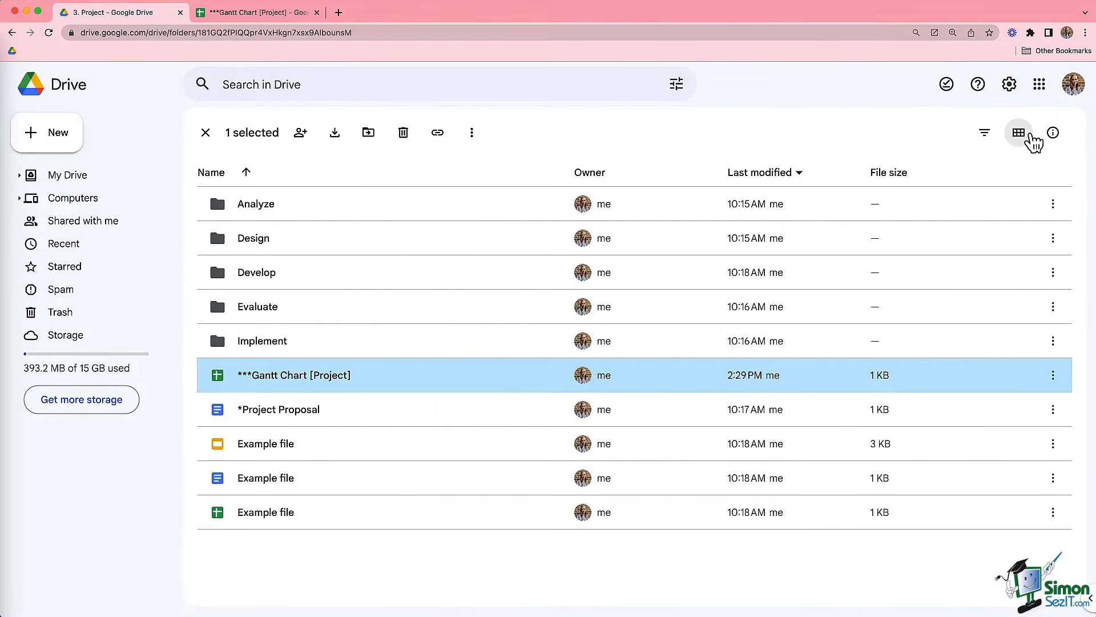
{"action": "left_click", "coordinate": [264, 350]}
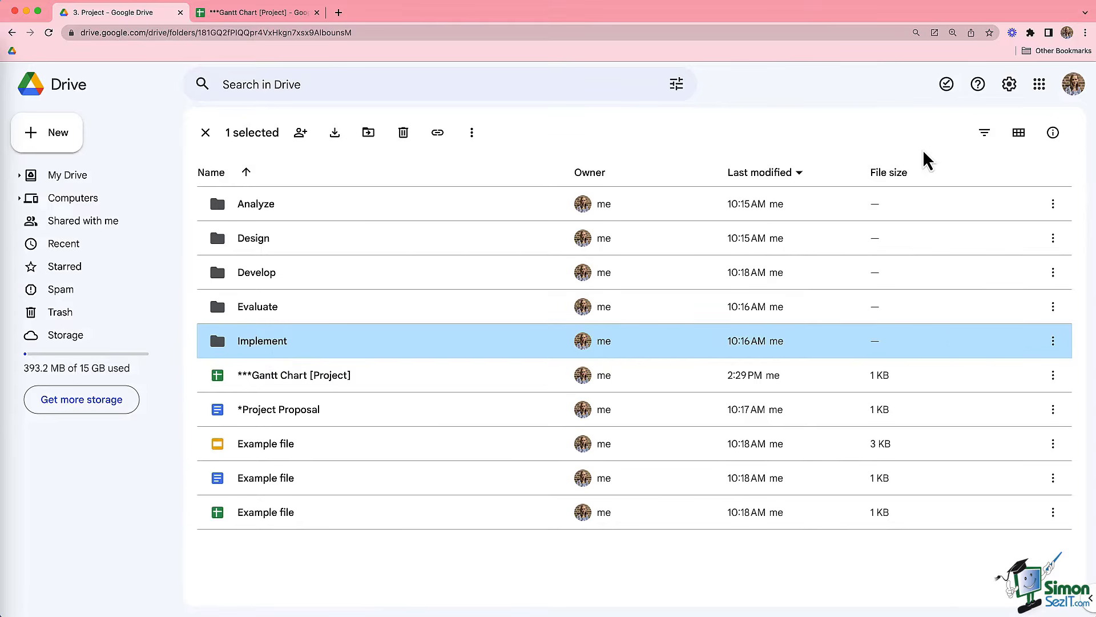
{"action": "left_click", "coordinate": [1054, 134]}
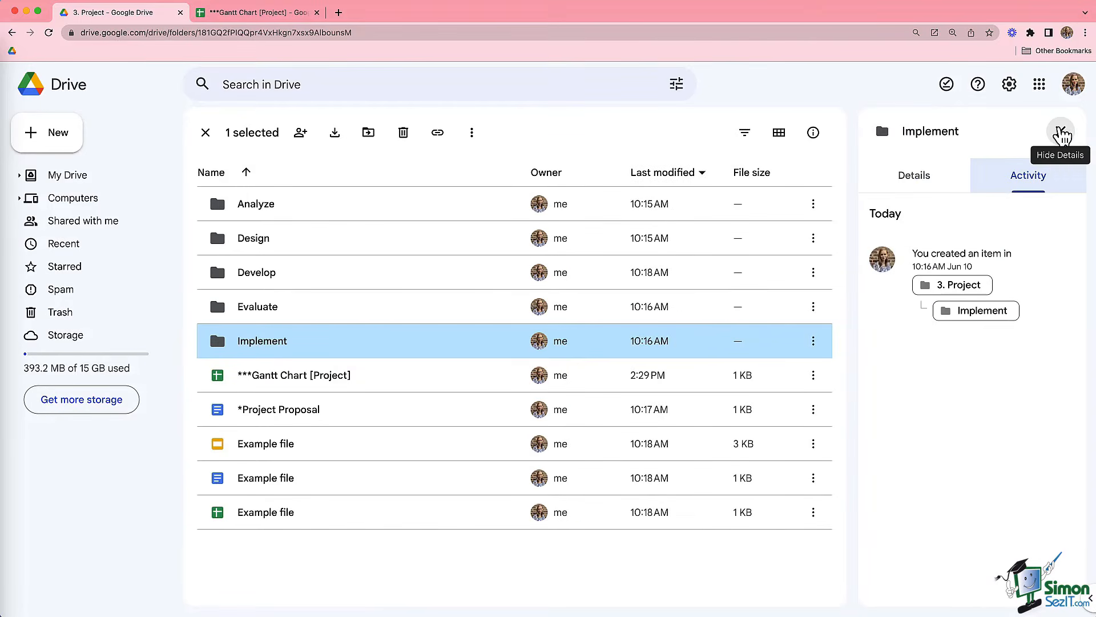
{"action": "left_click", "coordinate": [288, 386]}
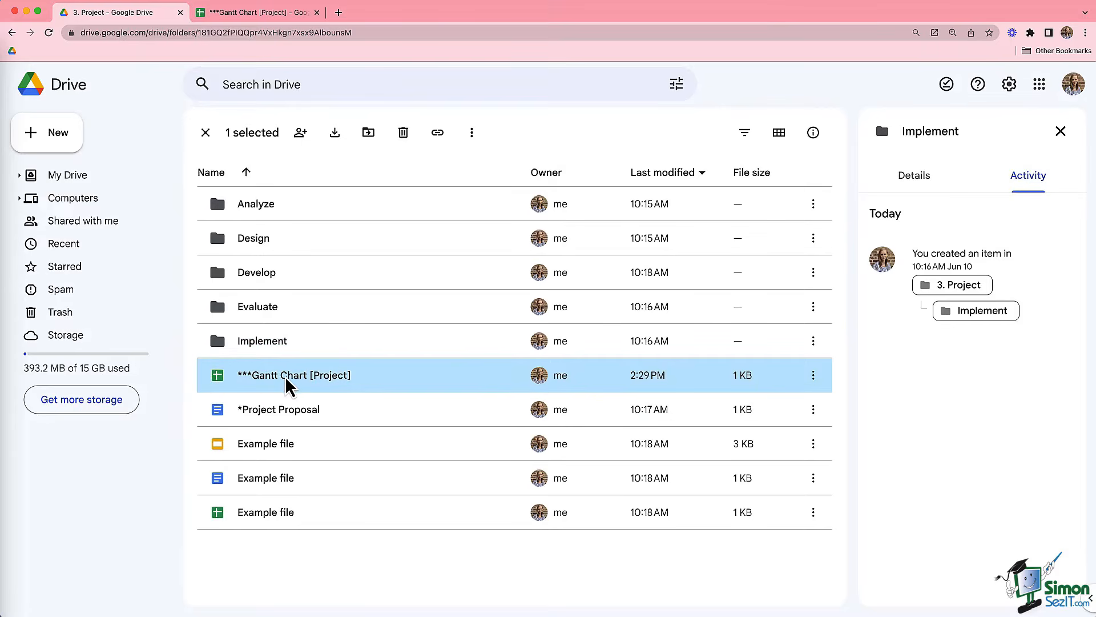
{"action": "left_click", "coordinate": [296, 421]}
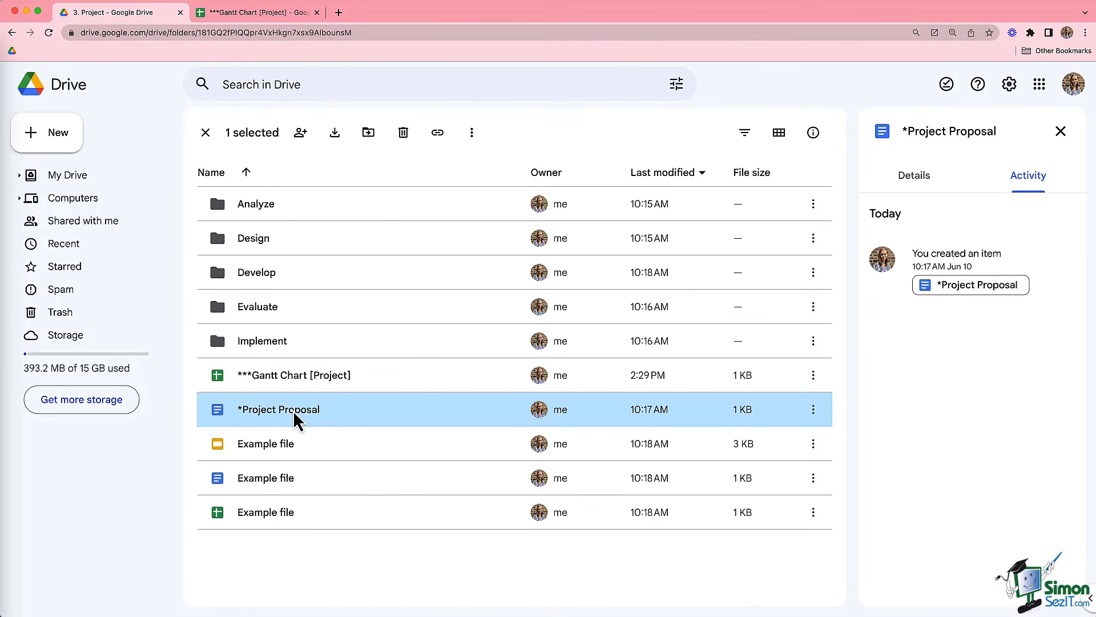
{"action": "left_click", "coordinate": [451, 585]}
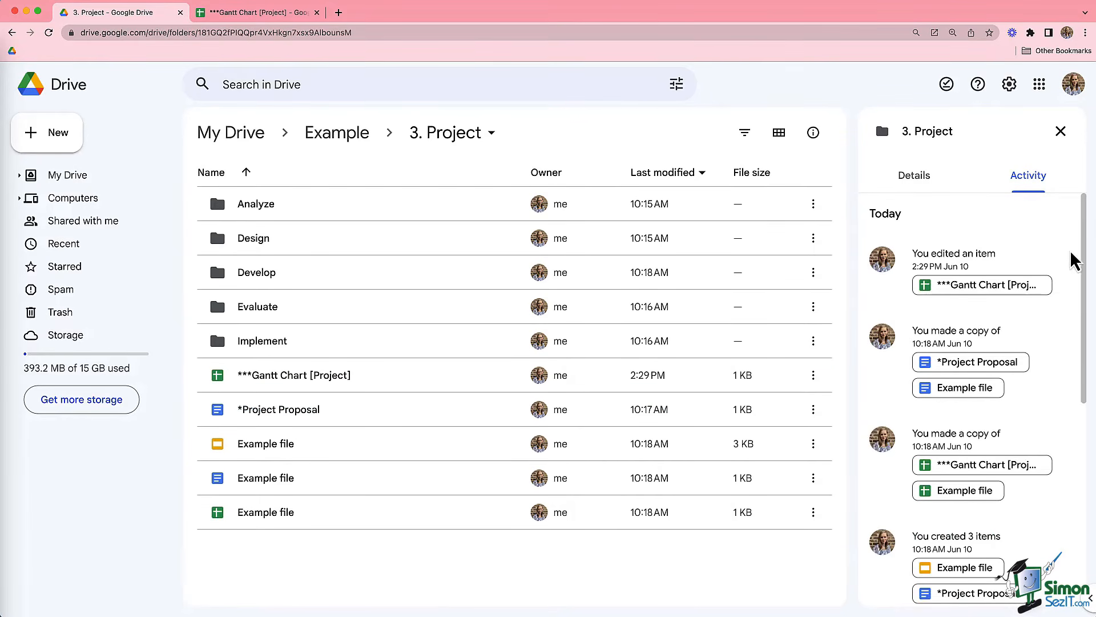
{"action": "left_click", "coordinate": [1061, 130]}
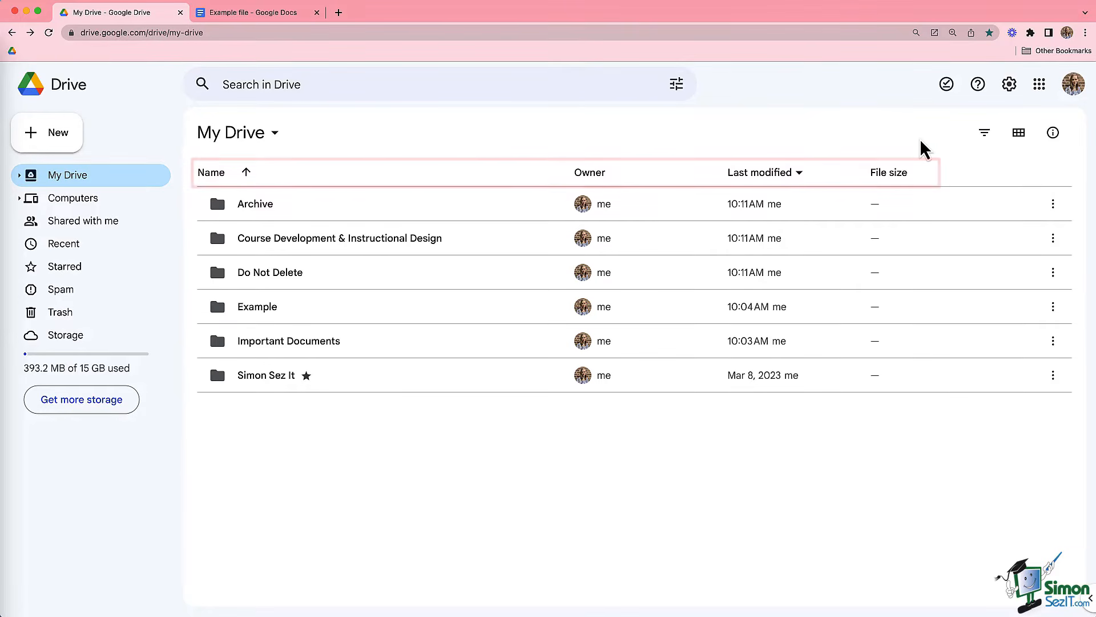
- Compare My Drive in grid and list layout, and look at the actions offered for the Archive folder
{"action": "left_click", "coordinate": [1020, 133]}
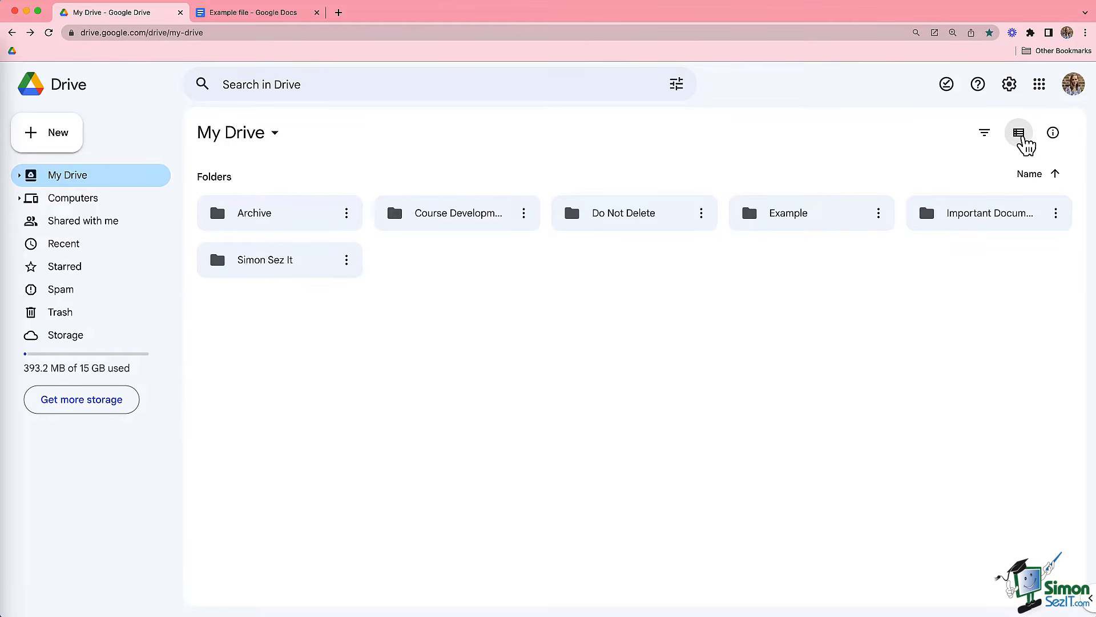
{"action": "left_click", "coordinate": [1020, 134]}
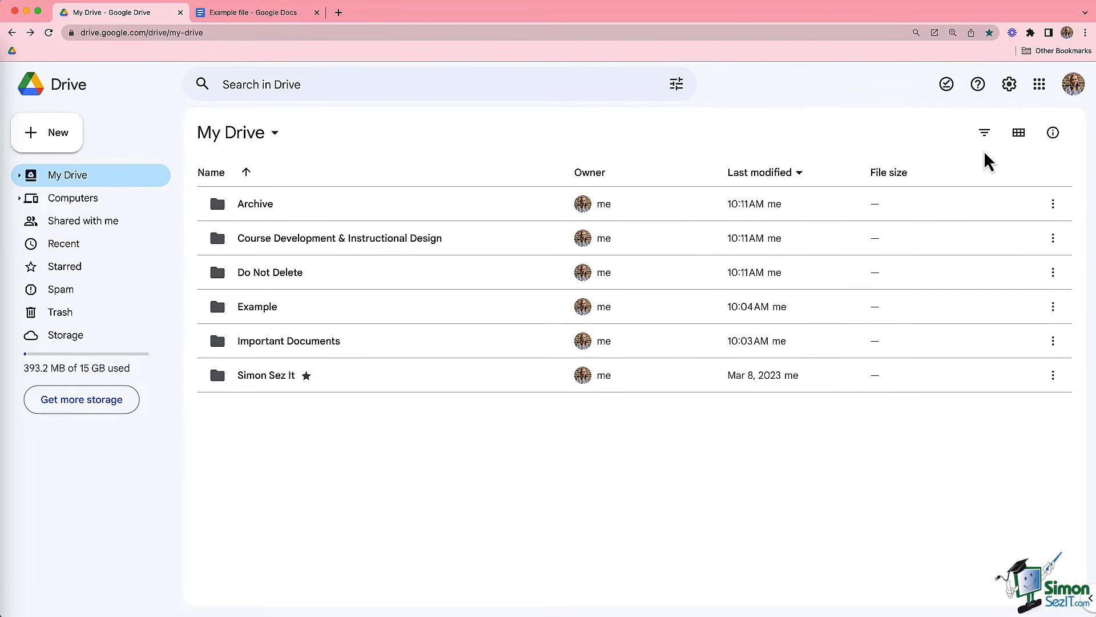
{"action": "mouse_move", "coordinate": [971, 216]}
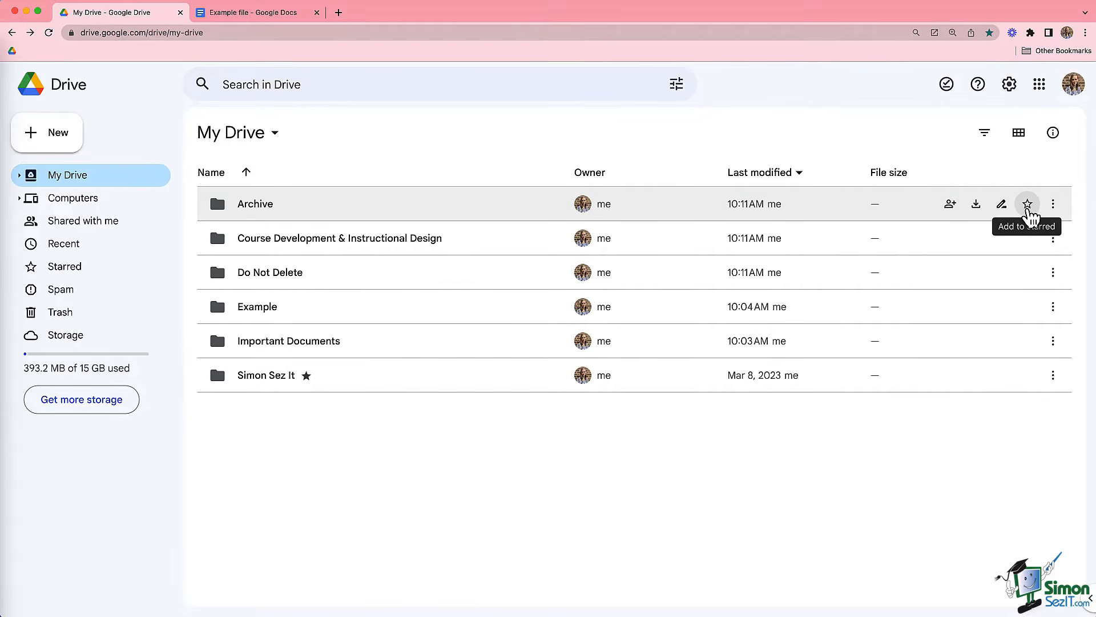
{"action": "left_click", "coordinate": [1053, 206]}
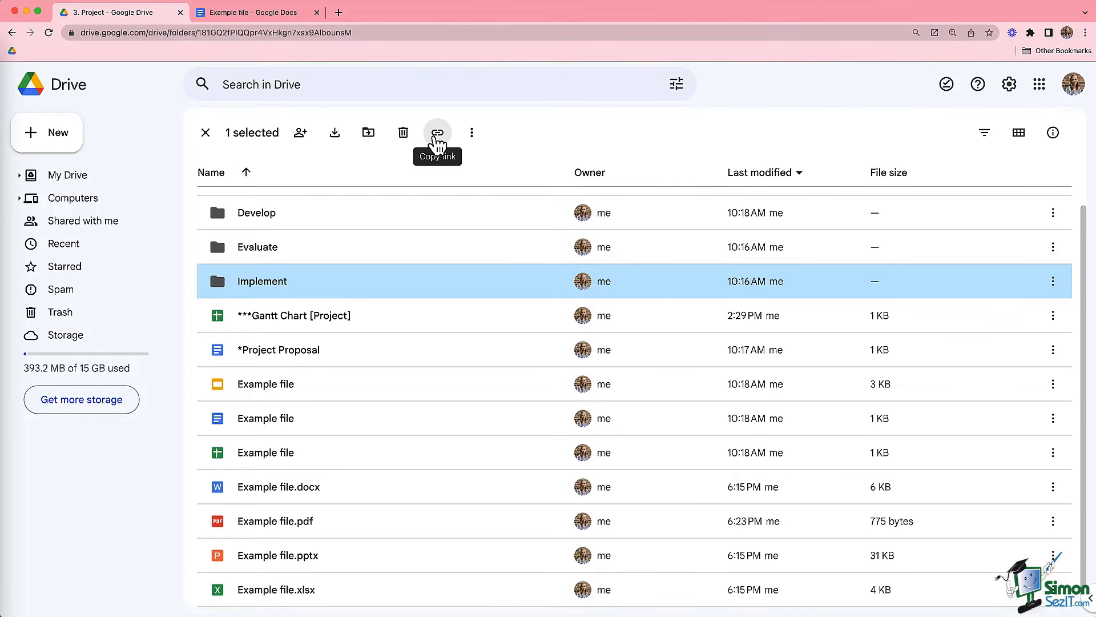
- Look at the additional actions offered for the Implement folder and the *Project Proposal file
{"action": "left_click", "coordinate": [472, 137]}
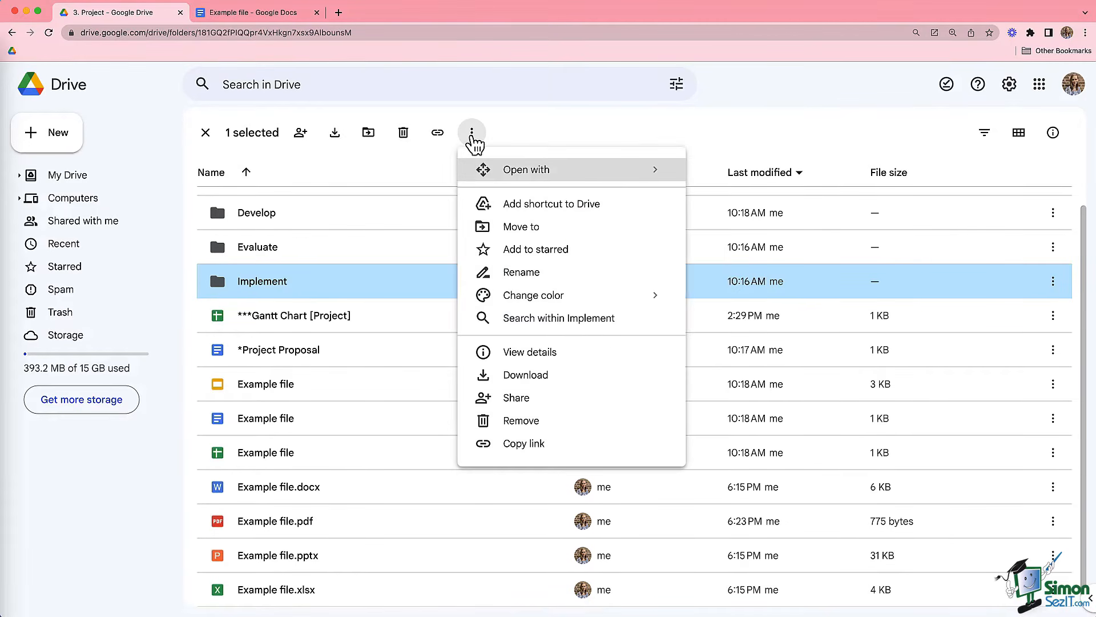
{"action": "left_click", "coordinate": [510, 135]}
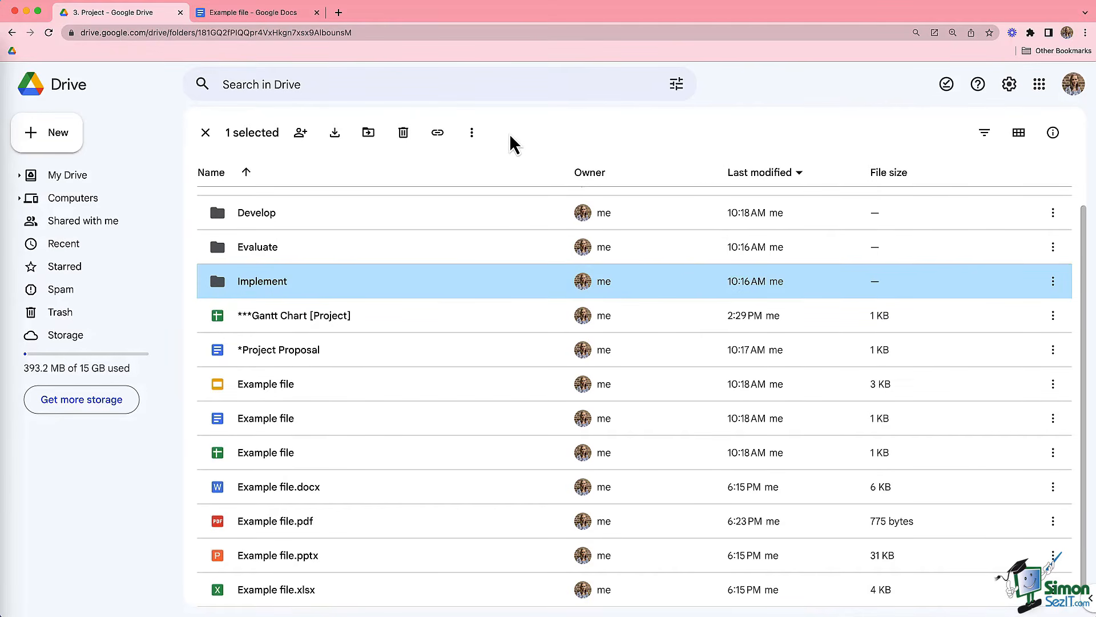
{"action": "right_click", "coordinate": [426, 351]}
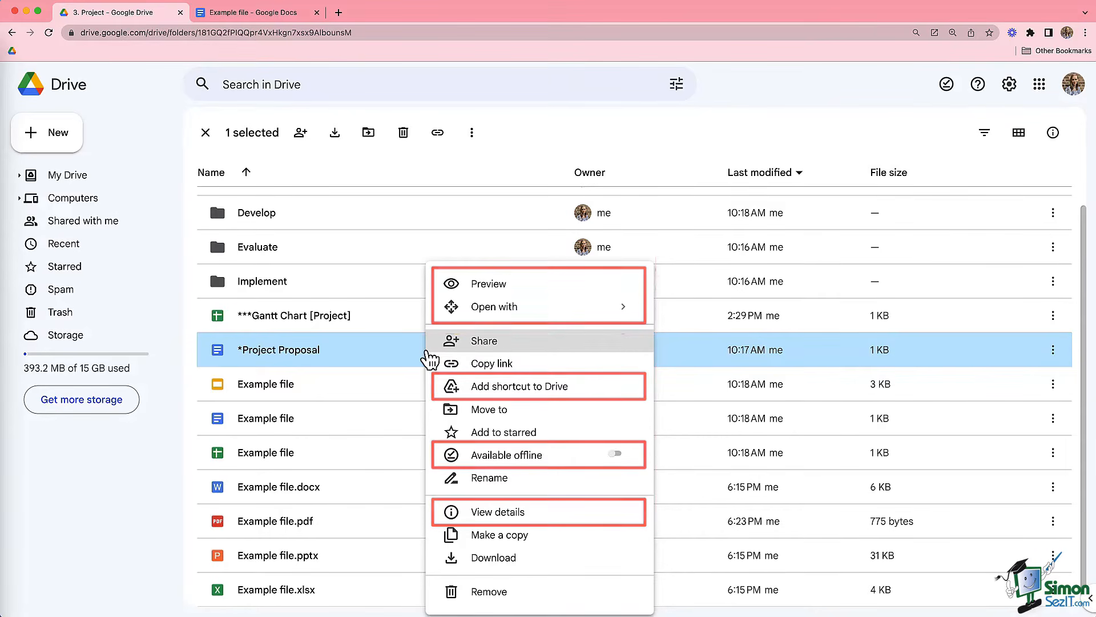
{"action": "left_click", "coordinate": [197, 377]}
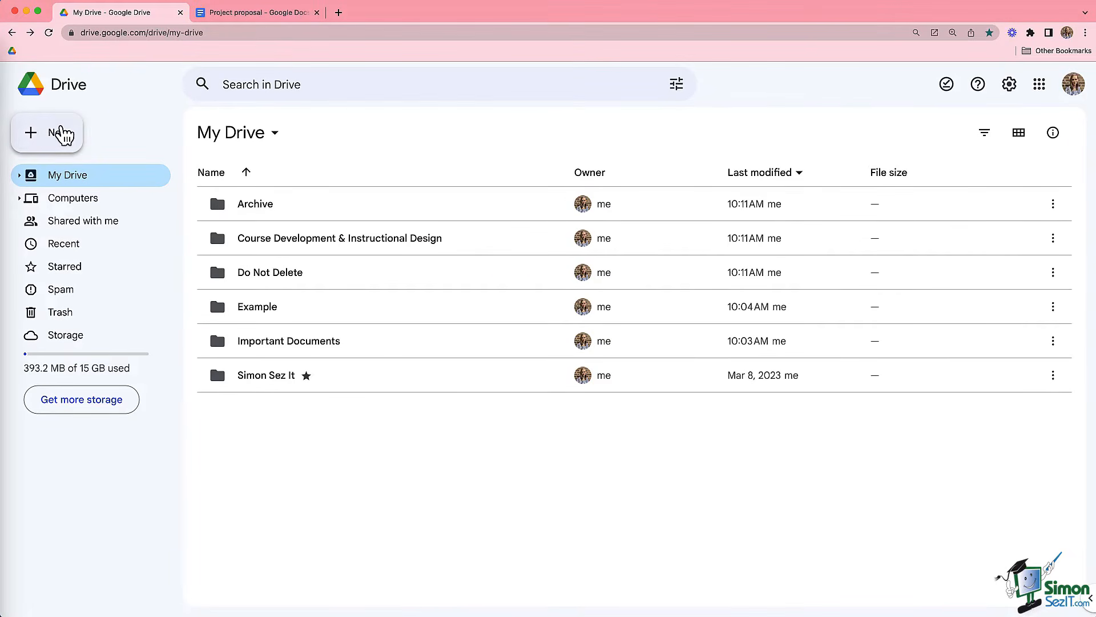
- Show the options for creating or uploading items in My Drive
{"action": "left_click", "coordinate": [63, 135]}
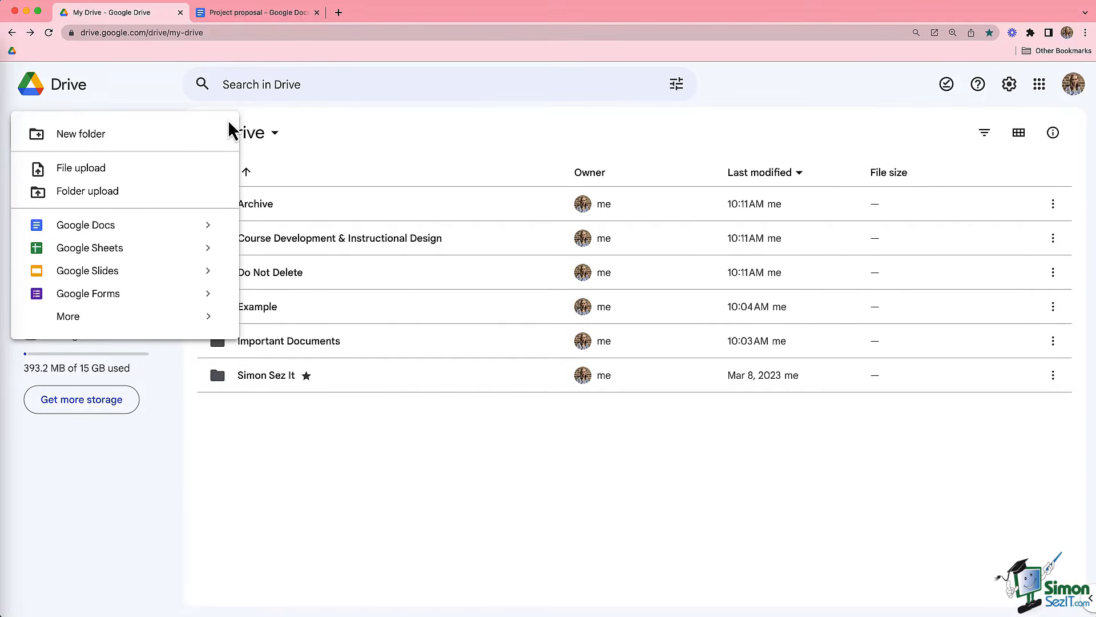
{"action": "mouse_move", "coordinate": [205, 319]}
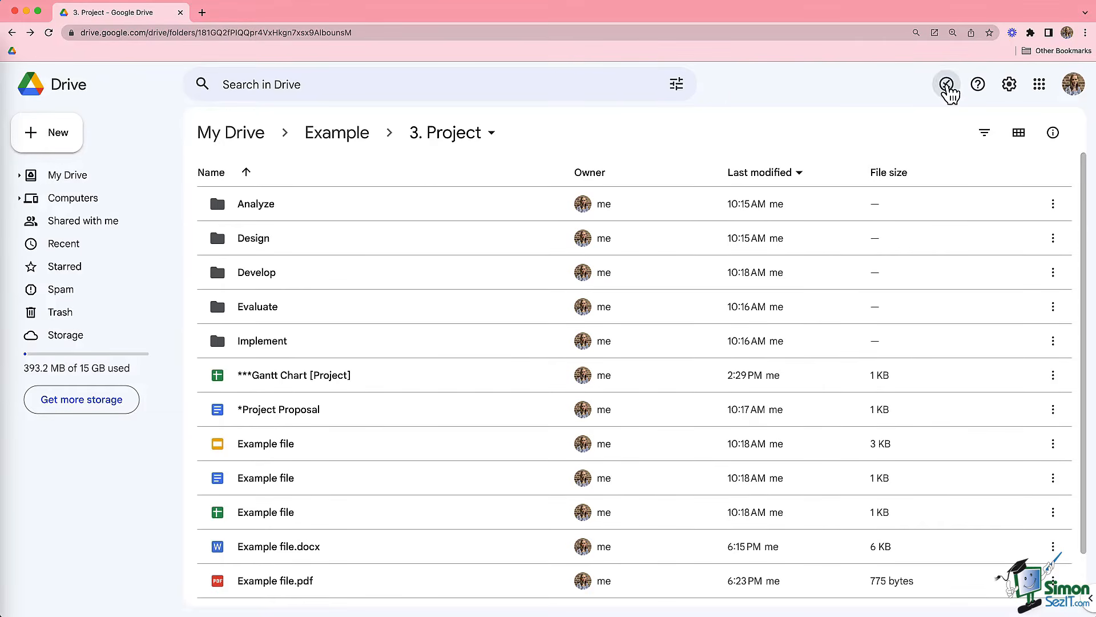
- Turn on offline preview to check which 3. Project files are available offline, and turn it off again
{"action": "left_click", "coordinate": [946, 84]}
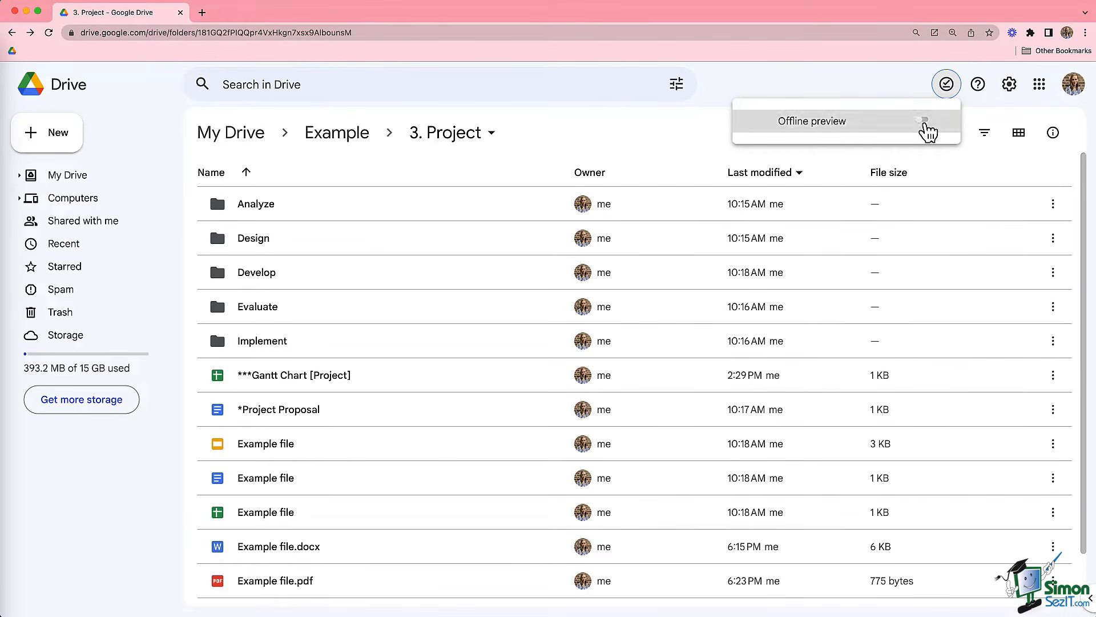
{"action": "left_click", "coordinate": [923, 120]}
{"action": "scroll", "coordinate": [668, 307], "scroll_direction": "down", "scroll_amount": 2}
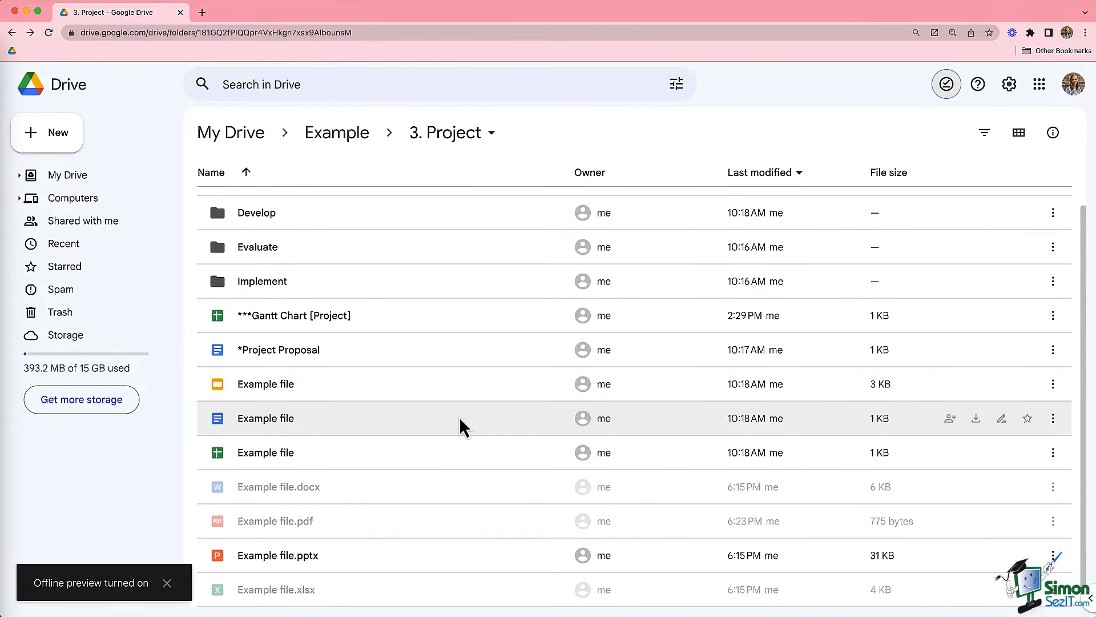
{"action": "scroll", "coordinate": [461, 427], "scroll_direction": "up", "scroll_amount": 2}
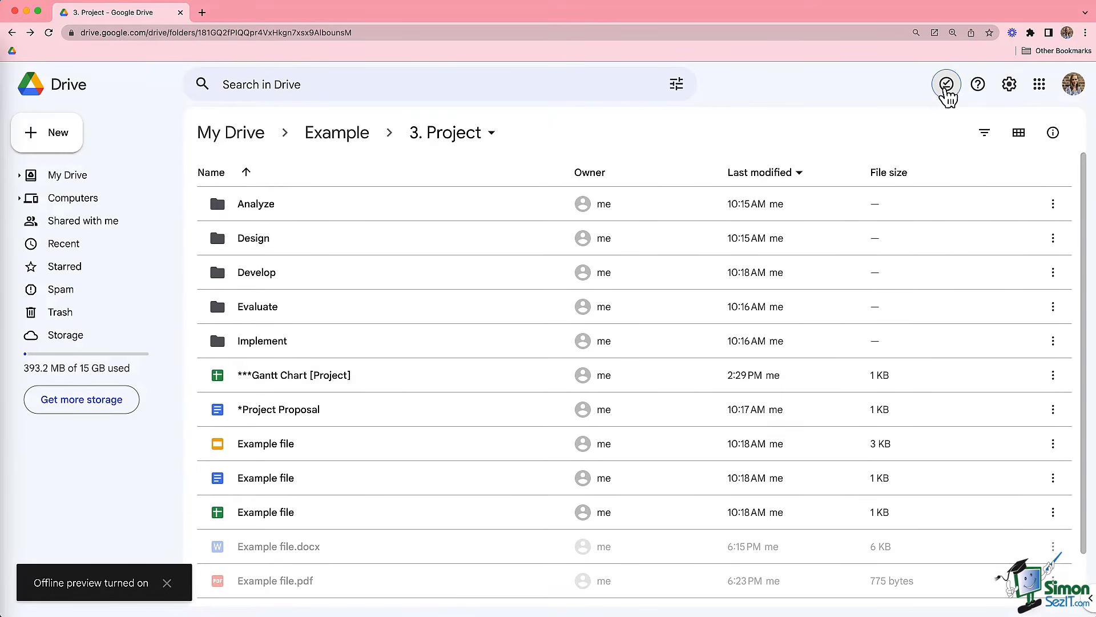
{"action": "left_click", "coordinate": [946, 84]}
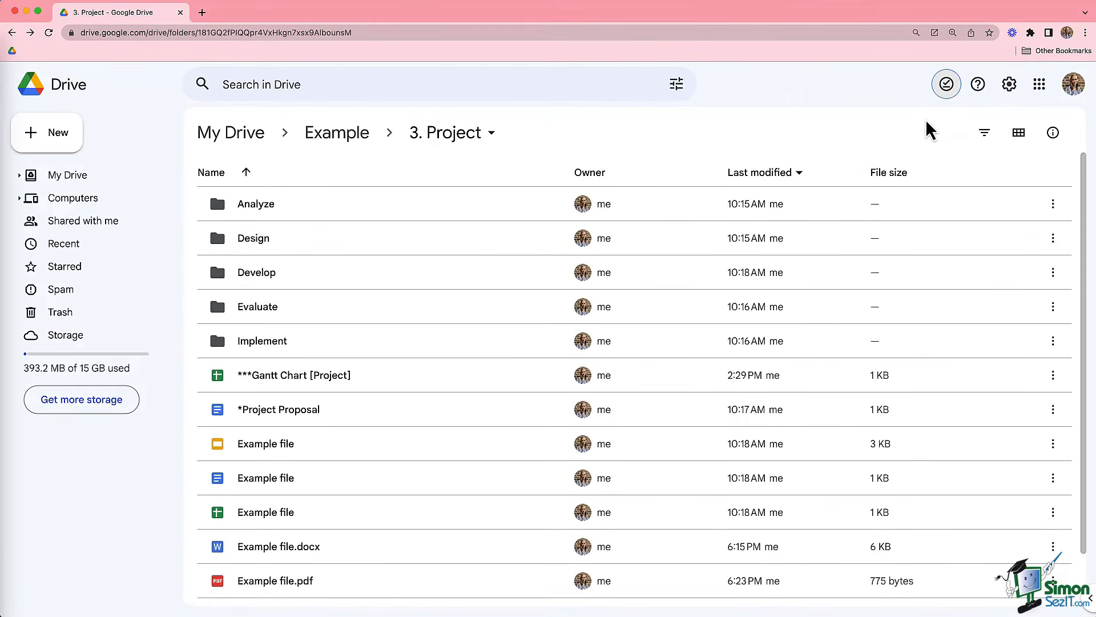
- Make Example file.pptx in the 3. Project folder available offline
{"action": "scroll", "coordinate": [392, 391], "scroll_direction": "down", "scroll_amount": 2}
{"action": "right_click", "coordinate": [281, 562]}
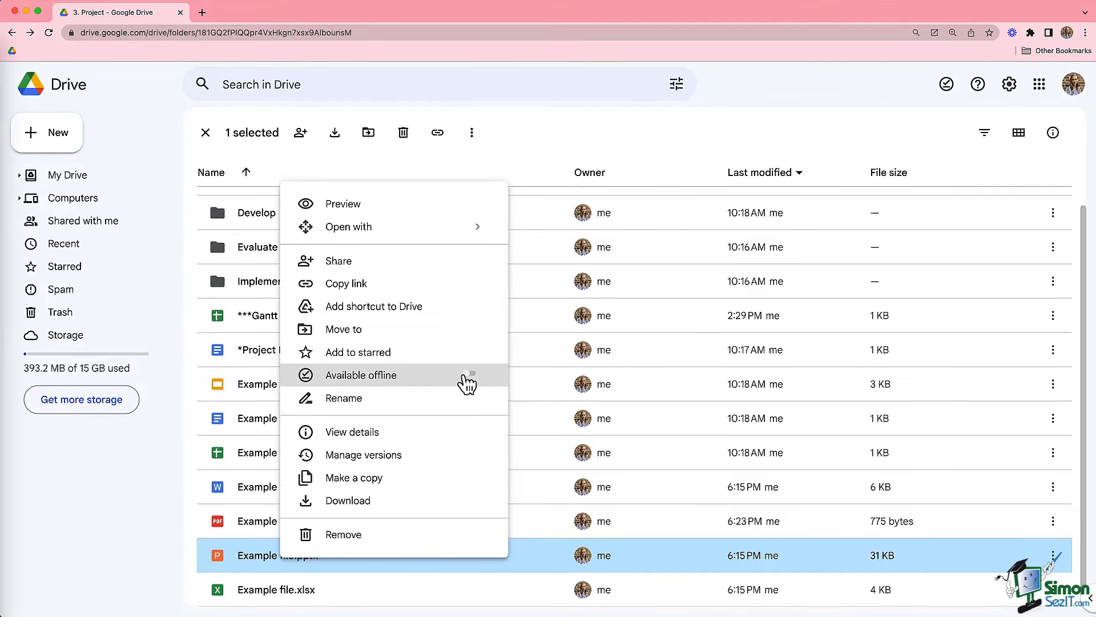
{"action": "left_click", "coordinate": [466, 378]}
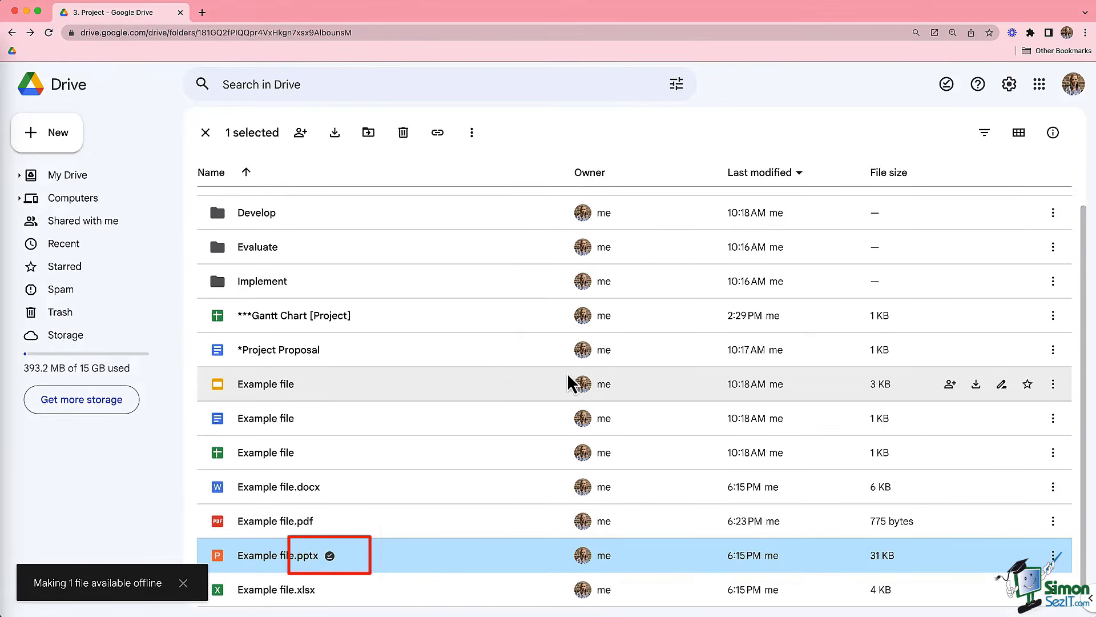
- Turn on offline preview to check the availability of Example file.pptx
{"action": "left_click", "coordinate": [946, 93]}
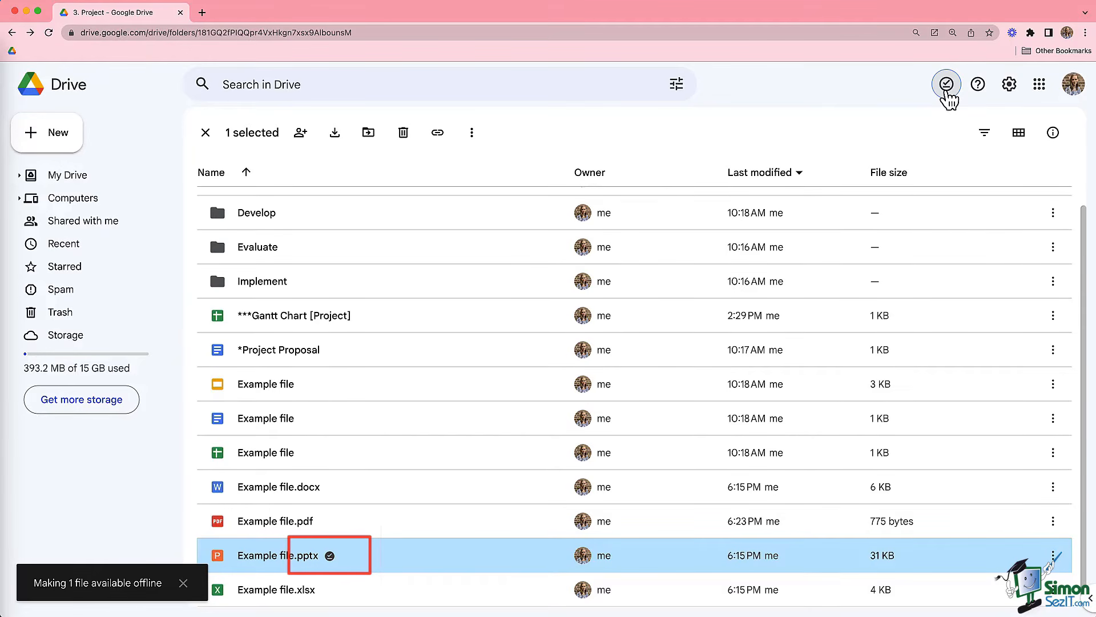
{"action": "left_click", "coordinate": [947, 96]}
{"action": "left_click", "coordinate": [922, 120]}
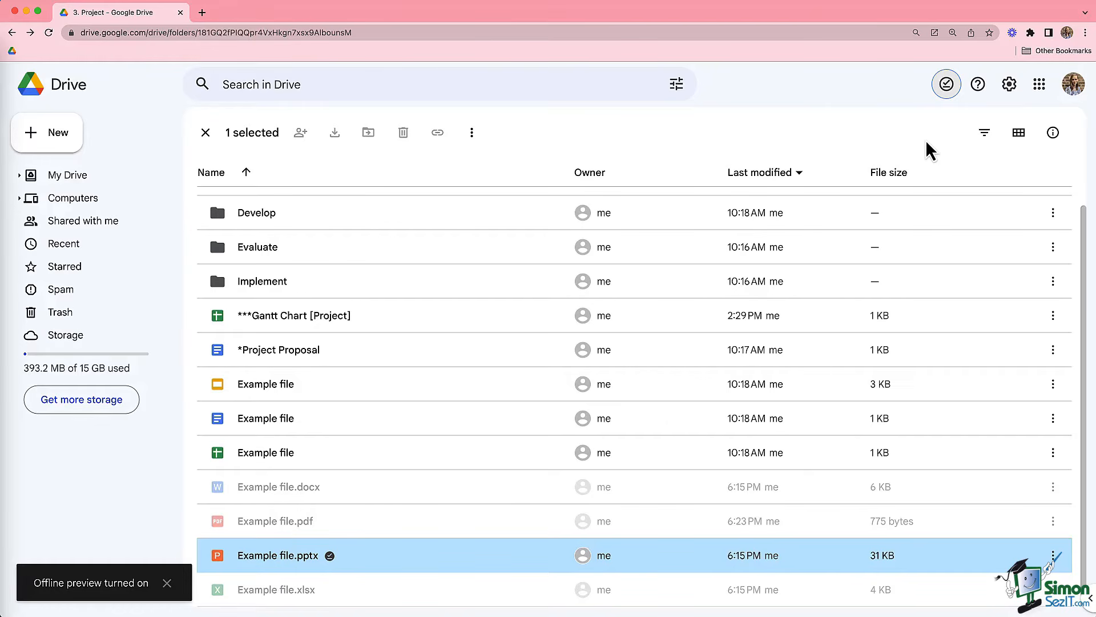
- Look at the help and support options, and open Drive's general settings
{"action": "left_click", "coordinate": [979, 84]}
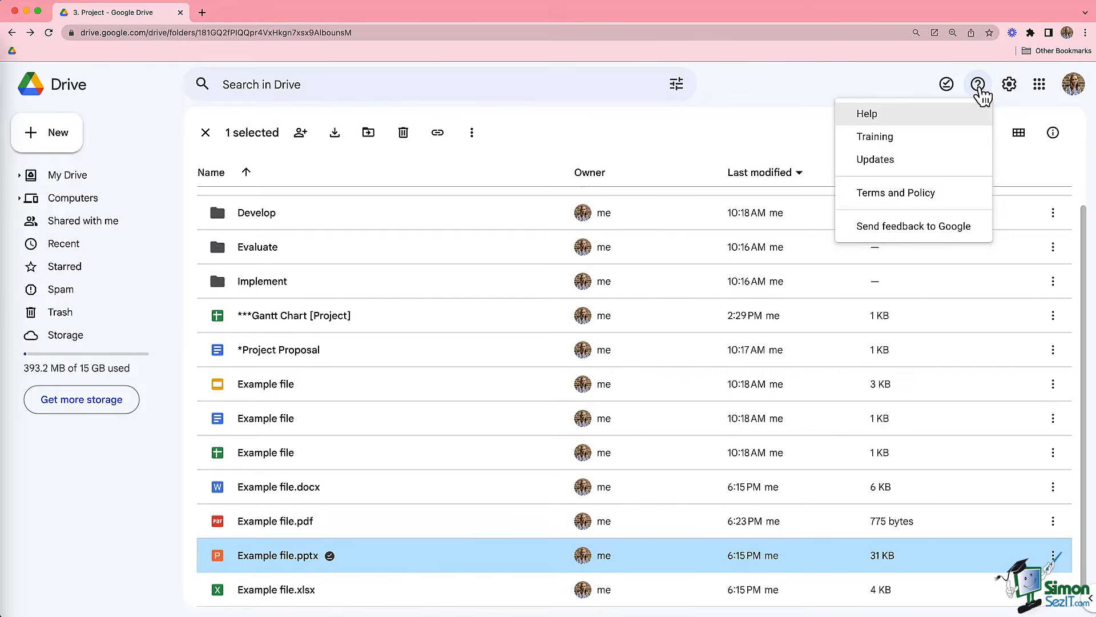
{"action": "left_click", "coordinate": [980, 90]}
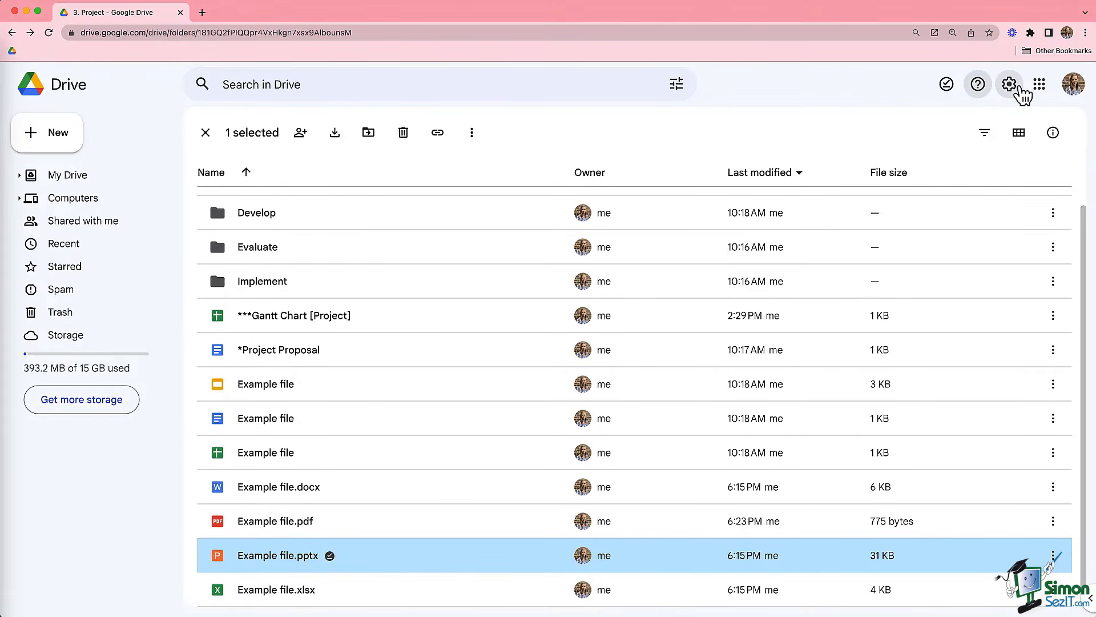
{"action": "left_click", "coordinate": [1013, 89]}
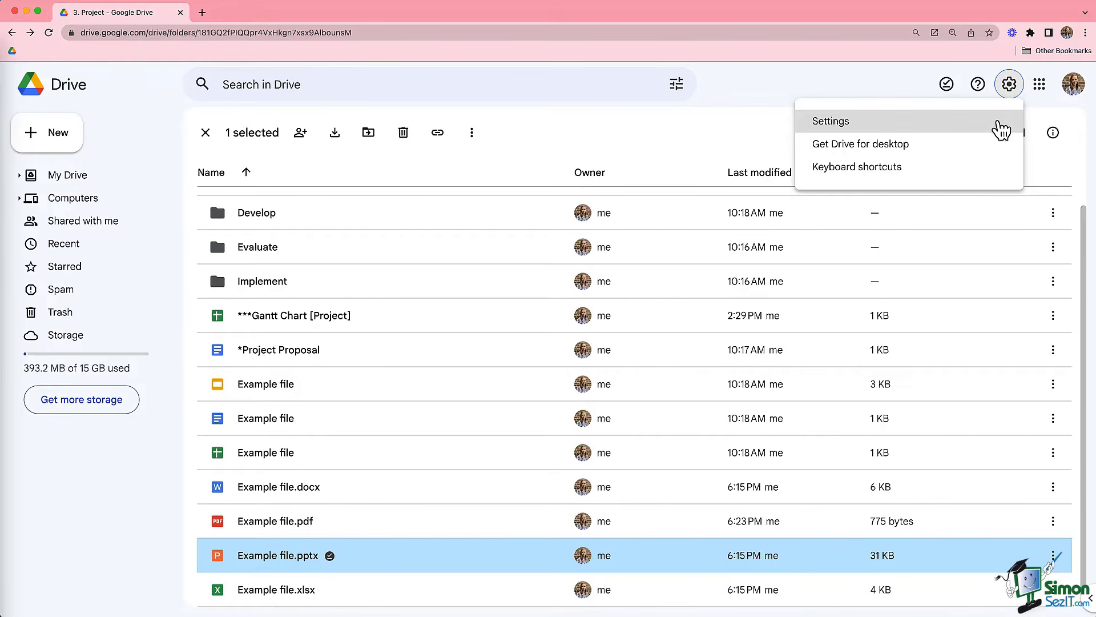
{"action": "left_click", "coordinate": [999, 121]}
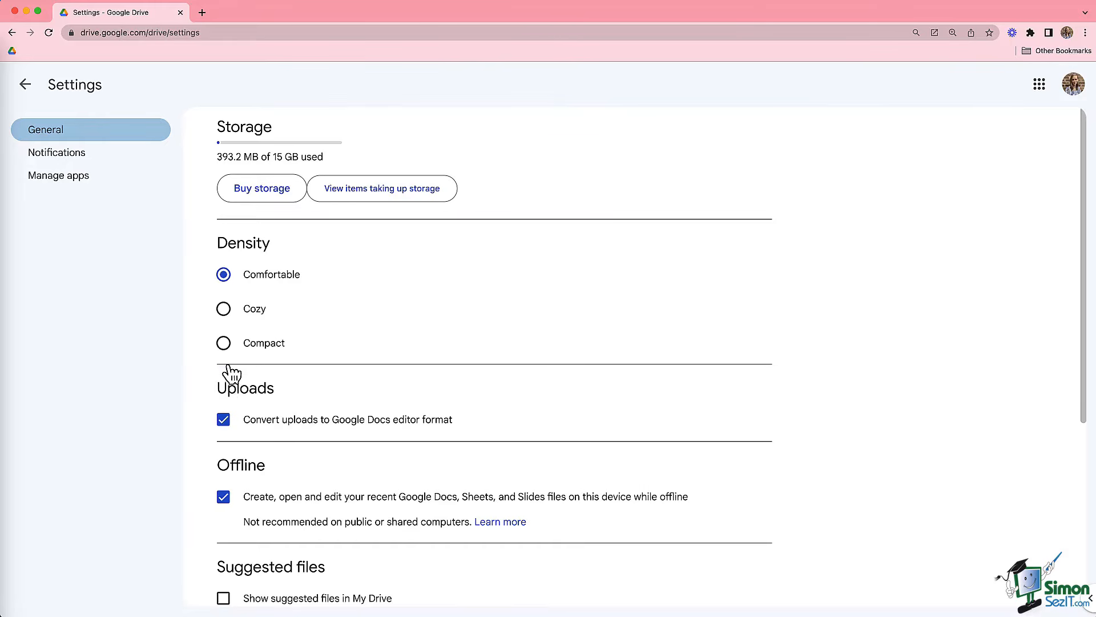
- Try the Compact density, return it to Comfortable, and turn off converting uploads to Google Docs editor format
{"action": "left_click", "coordinate": [224, 346]}
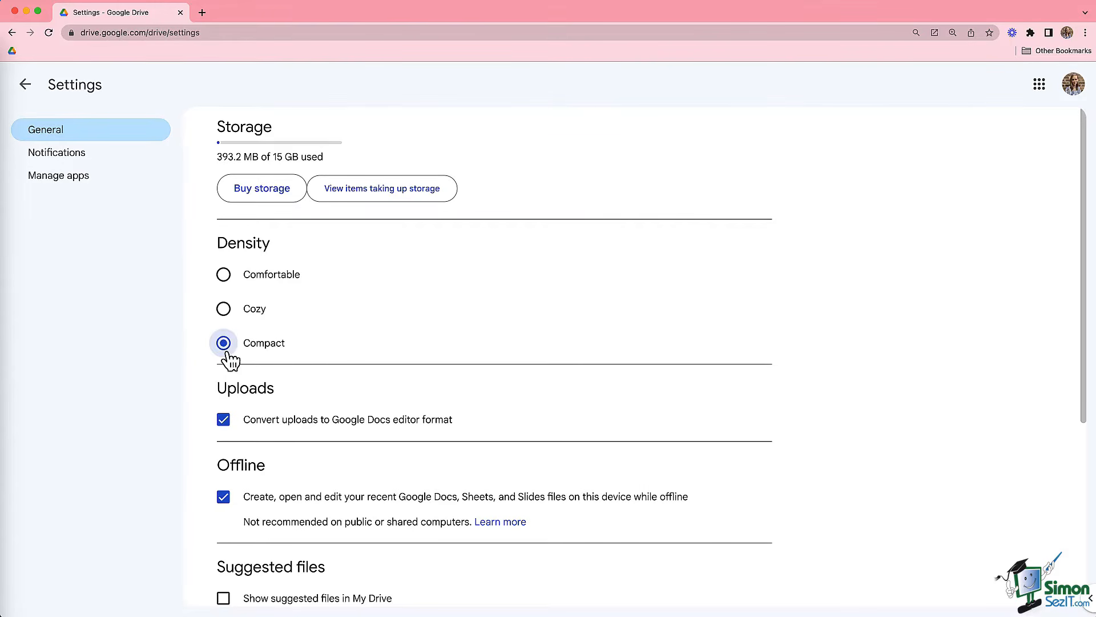
{"action": "left_click", "coordinate": [226, 279]}
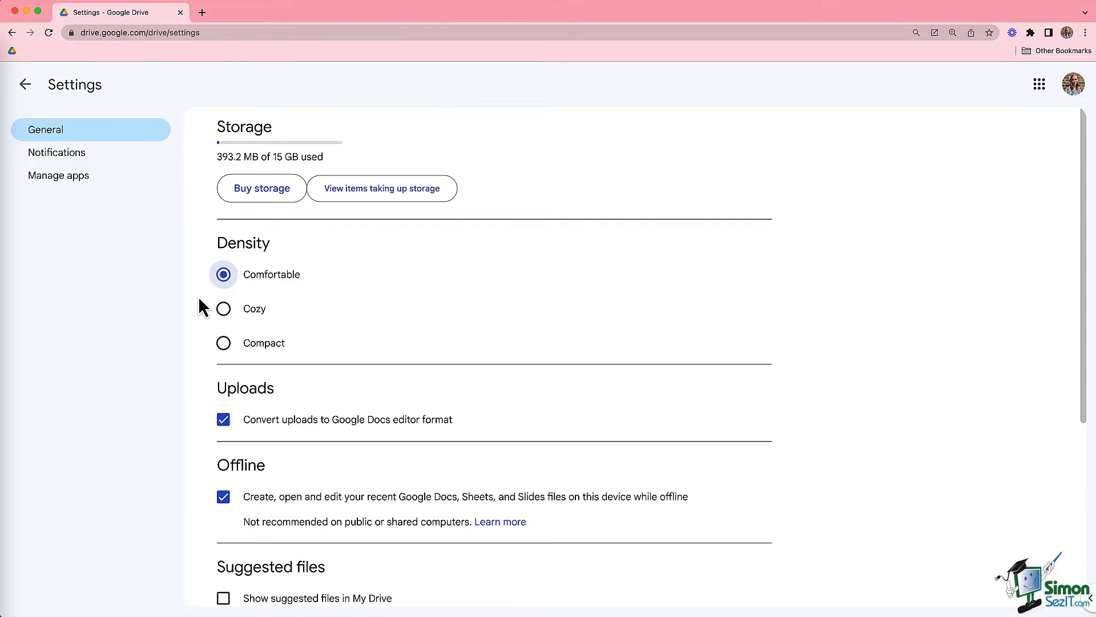
{"action": "left_click", "coordinate": [218, 426]}
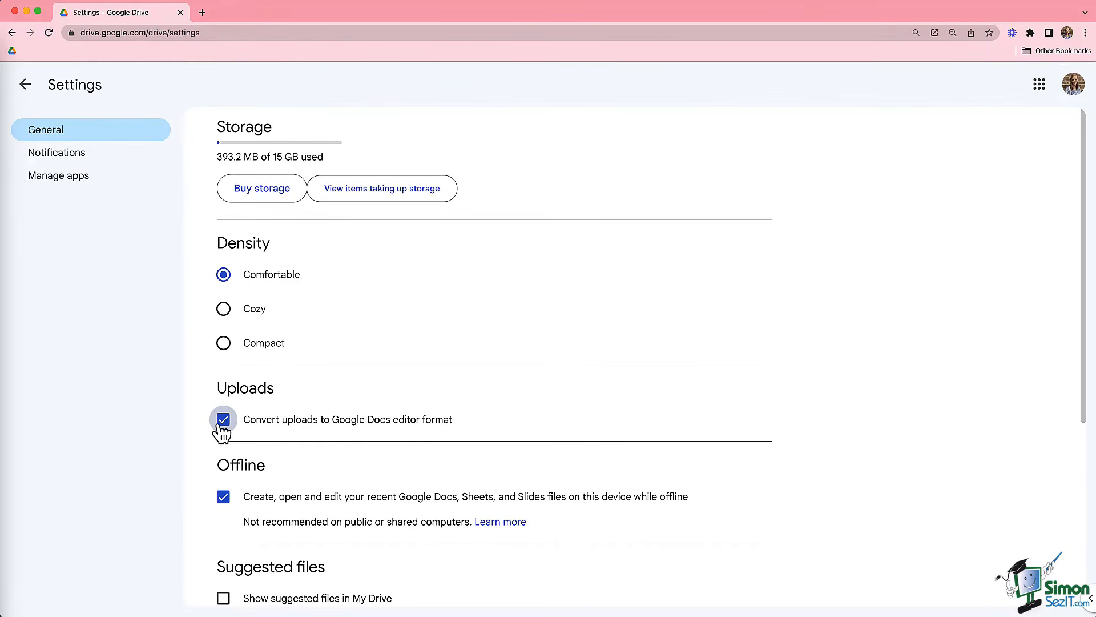
{"action": "left_click", "coordinate": [220, 427]}
{"action": "left_click", "coordinate": [221, 427]}
{"action": "left_click", "coordinate": [221, 427]}
- Turn offline editing off and back on, and try showing suggested files in My Drive before turning that option off again
{"action": "scroll", "coordinate": [213, 432], "scroll_direction": "down", "scroll_amount": 3}
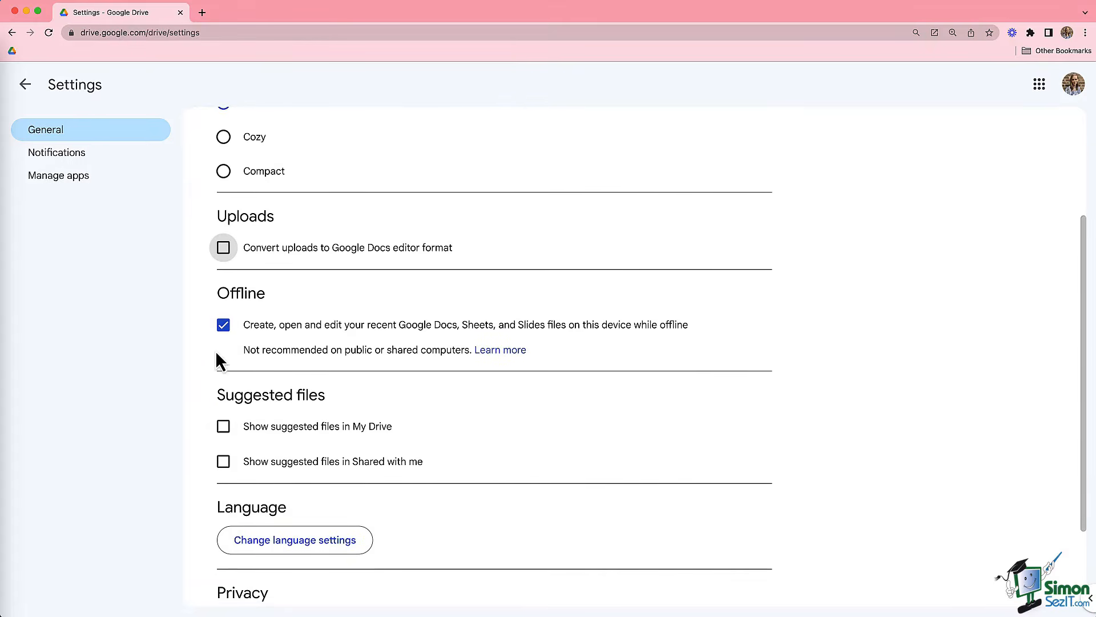
{"action": "left_click", "coordinate": [223, 328]}
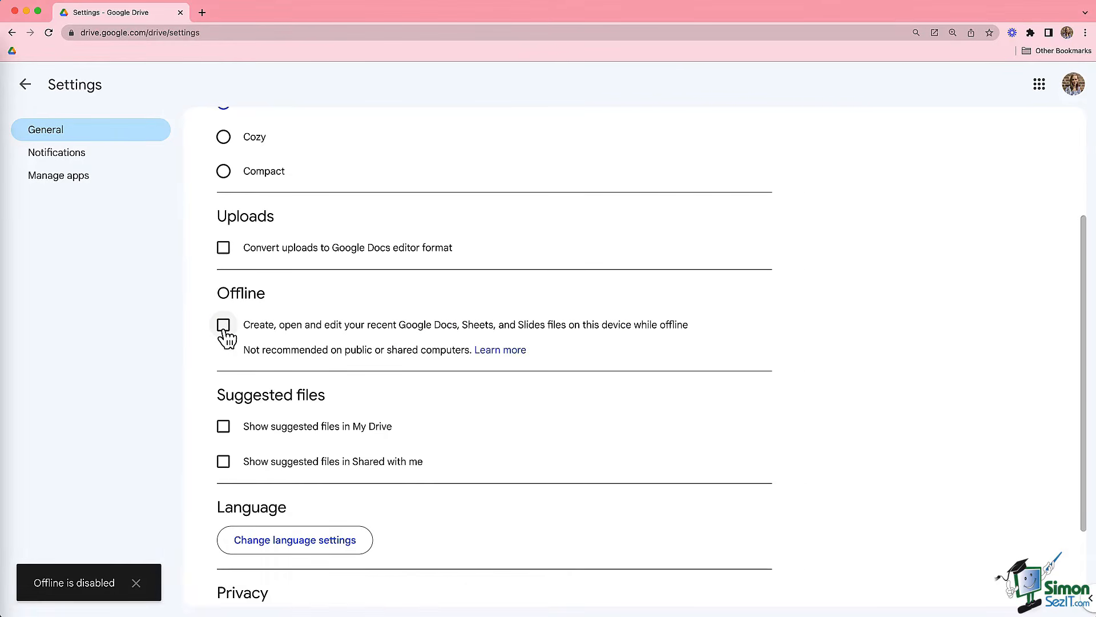
{"action": "left_click", "coordinate": [224, 329]}
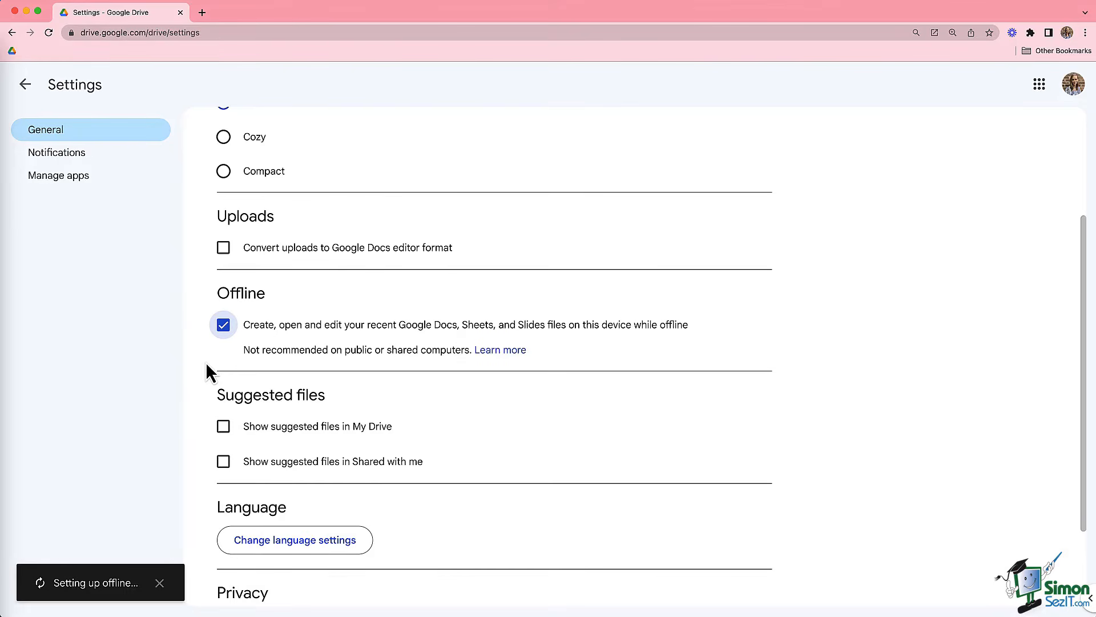
{"action": "scroll", "coordinate": [207, 366], "scroll_direction": "down", "scroll_amount": 3}
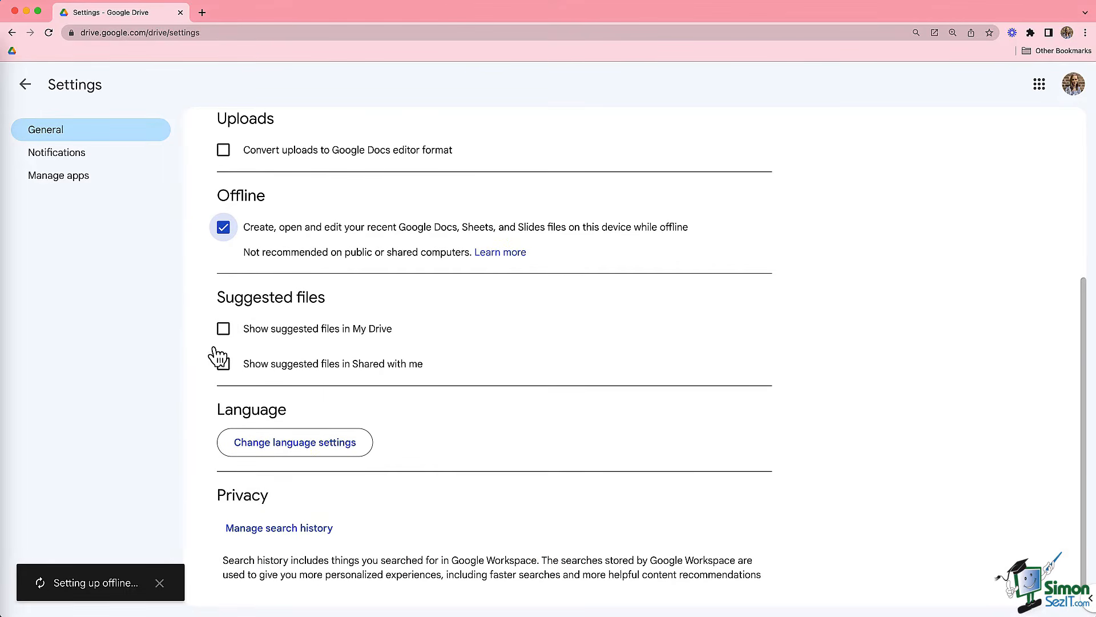
{"action": "left_click", "coordinate": [222, 330]}
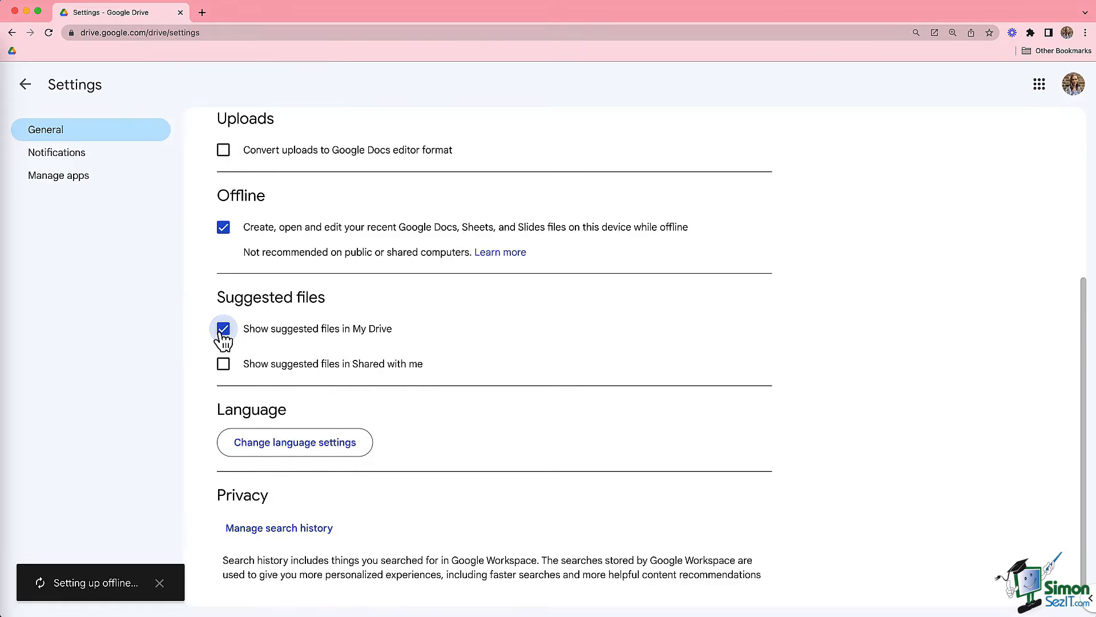
{"action": "left_click", "coordinate": [223, 330]}
{"action": "scroll", "coordinate": [201, 393], "scroll_direction": "down", "scroll_amount": 1}
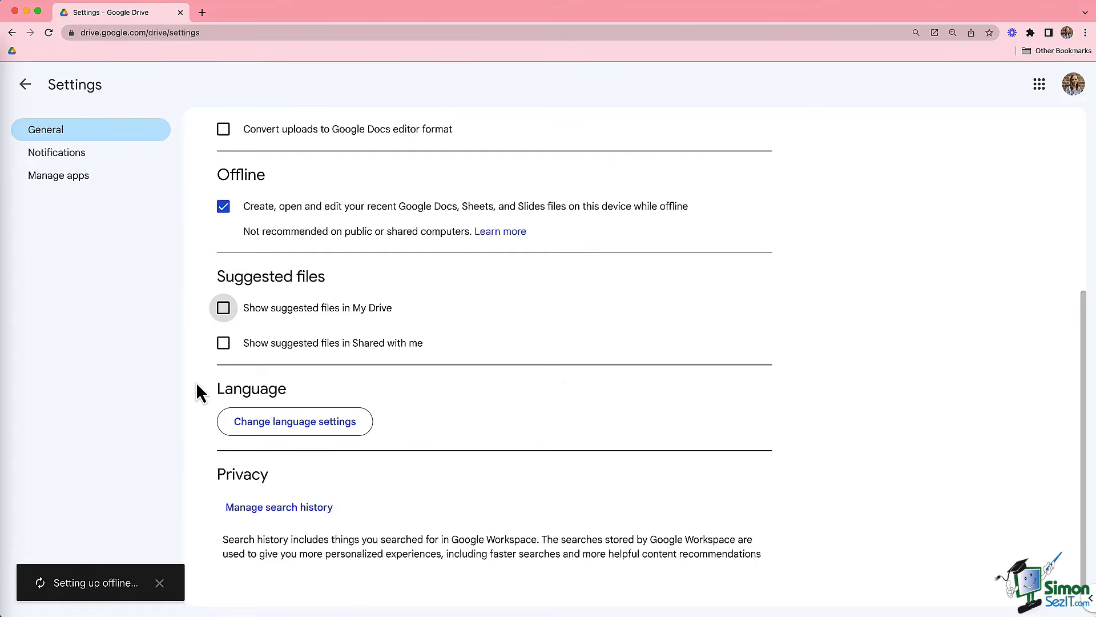
- Turn on browser updates about Google Drive items in the notification settings and allow the site to show notifications
{"action": "left_click", "coordinate": [85, 154]}
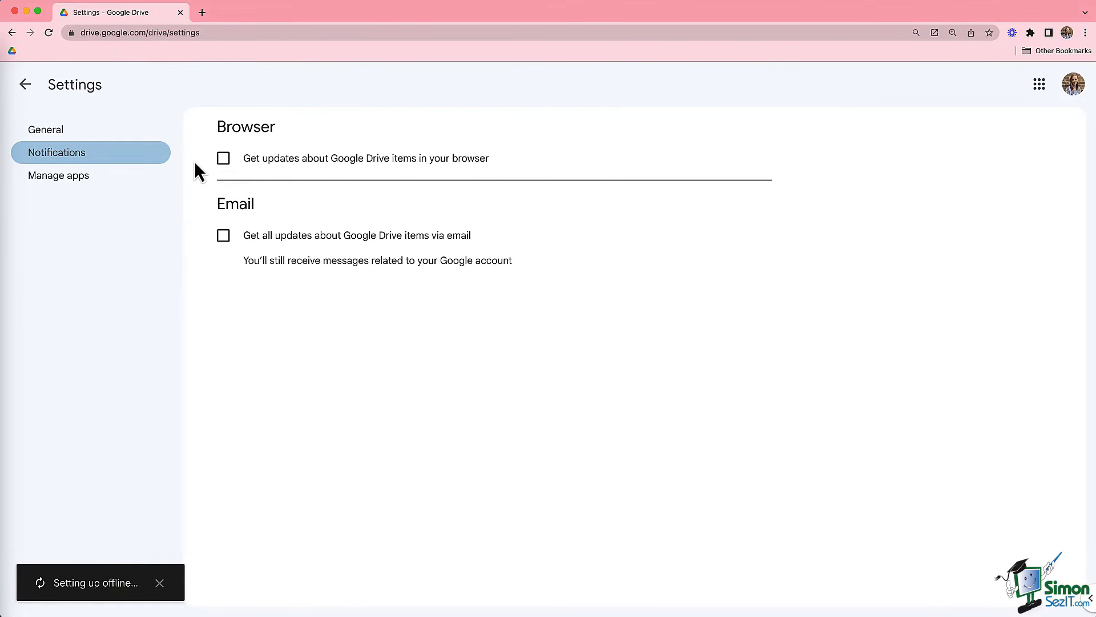
{"action": "left_click", "coordinate": [223, 160]}
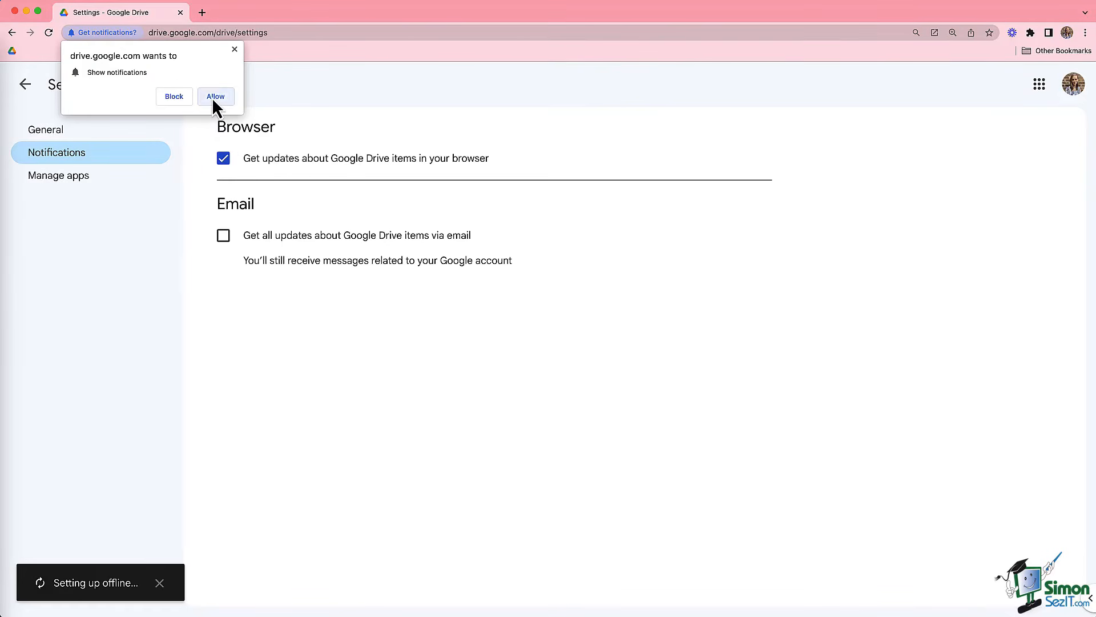
{"action": "left_click", "coordinate": [215, 98]}
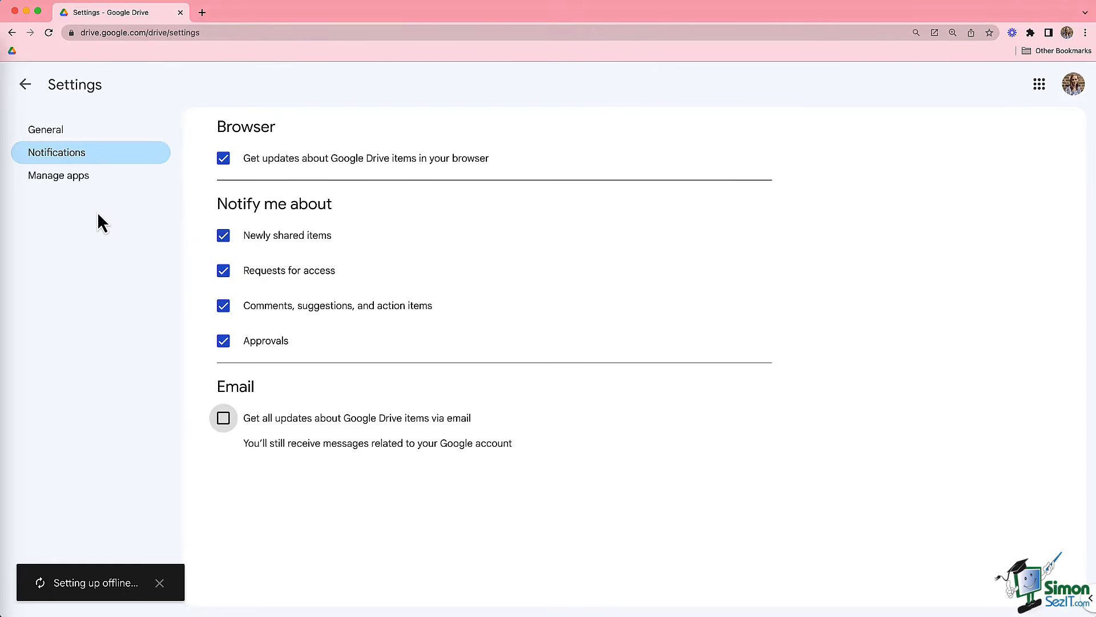
- Review the apps connected to Drive, including DocHub's default-use setting and options, and return to the 3. Project folder
{"action": "left_click", "coordinate": [82, 181]}
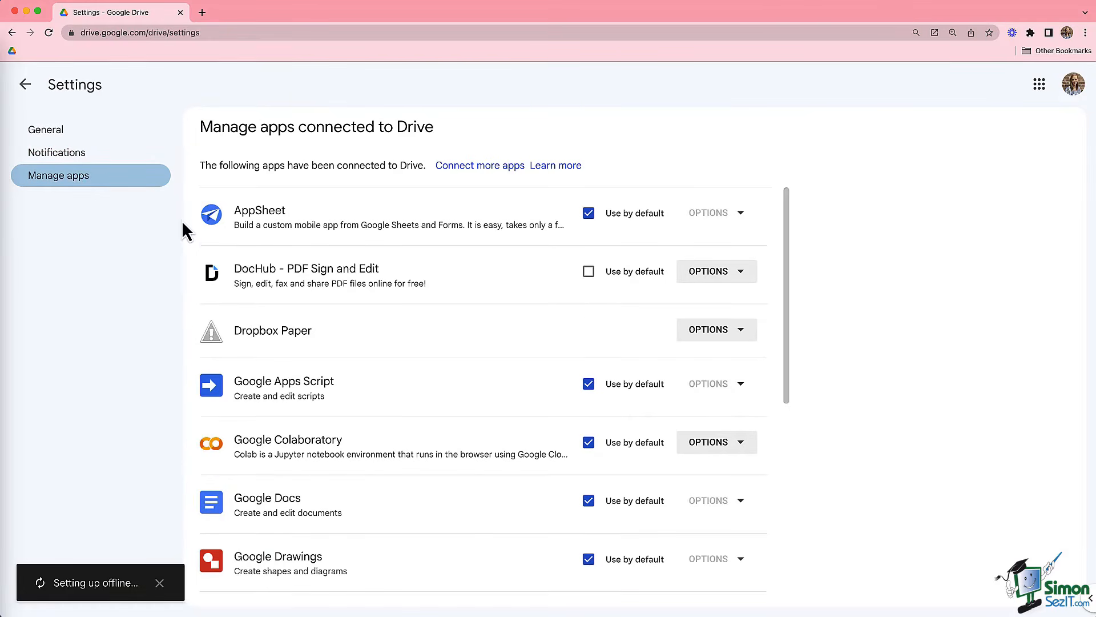
{"action": "left_click", "coordinate": [589, 271]}
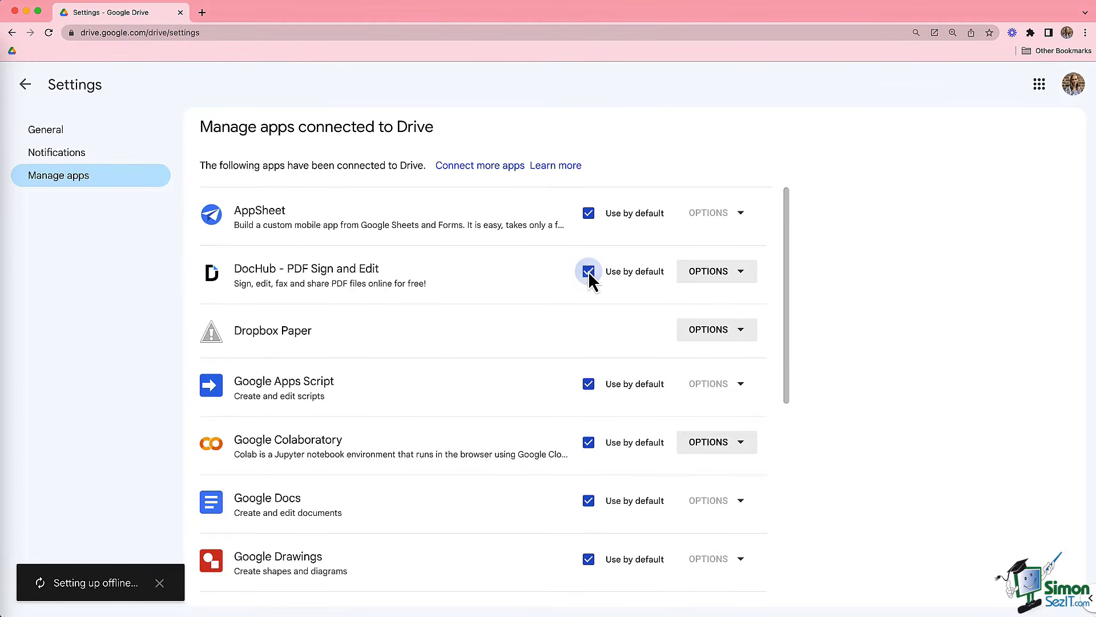
{"action": "left_click", "coordinate": [588, 273]}
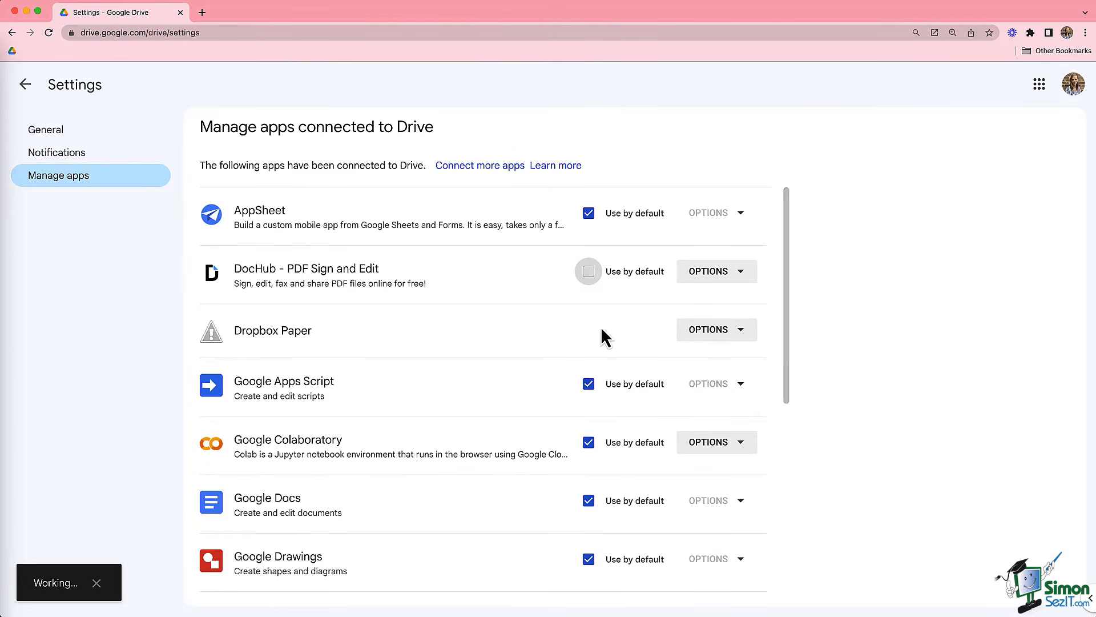
{"action": "left_click", "coordinate": [742, 278]}
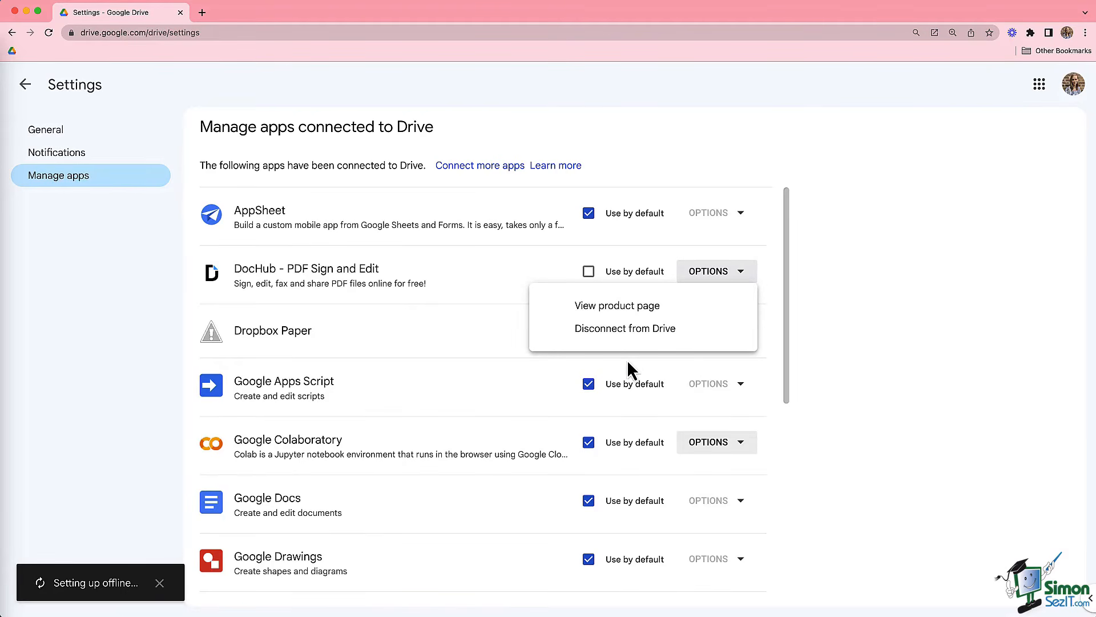
{"action": "left_click", "coordinate": [477, 345]}
{"action": "scroll", "coordinate": [474, 345], "scroll_direction": "down", "scroll_amount": 3}
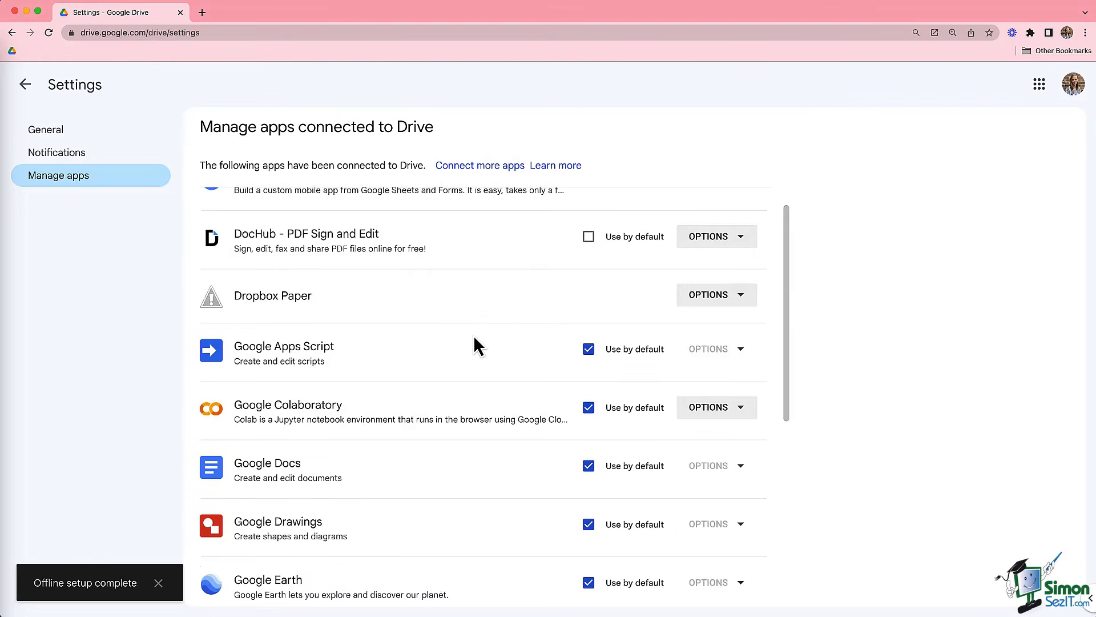
{"action": "scroll", "coordinate": [476, 338], "scroll_direction": "down", "scroll_amount": 4}
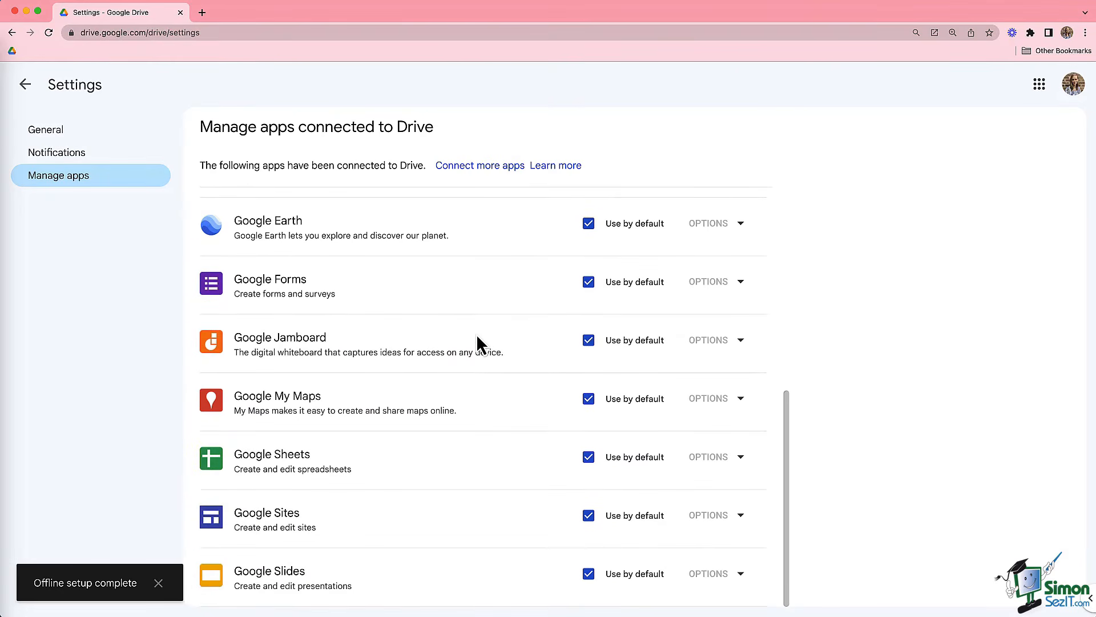
{"action": "scroll", "coordinate": [479, 343], "scroll_direction": "up", "scroll_amount": 7}
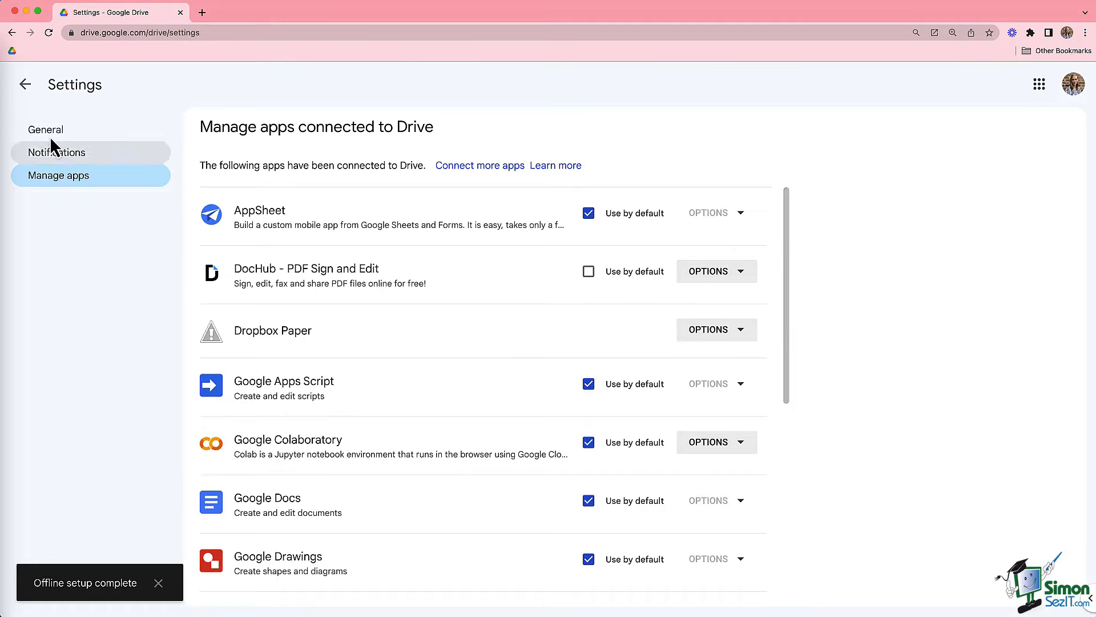
{"action": "left_click", "coordinate": [26, 85]}
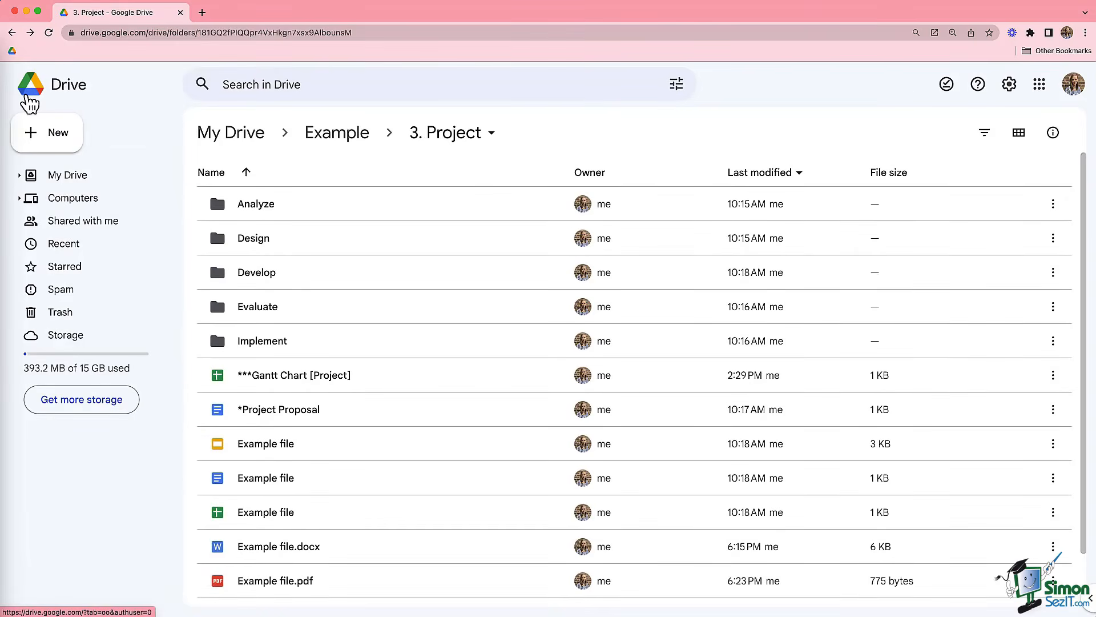
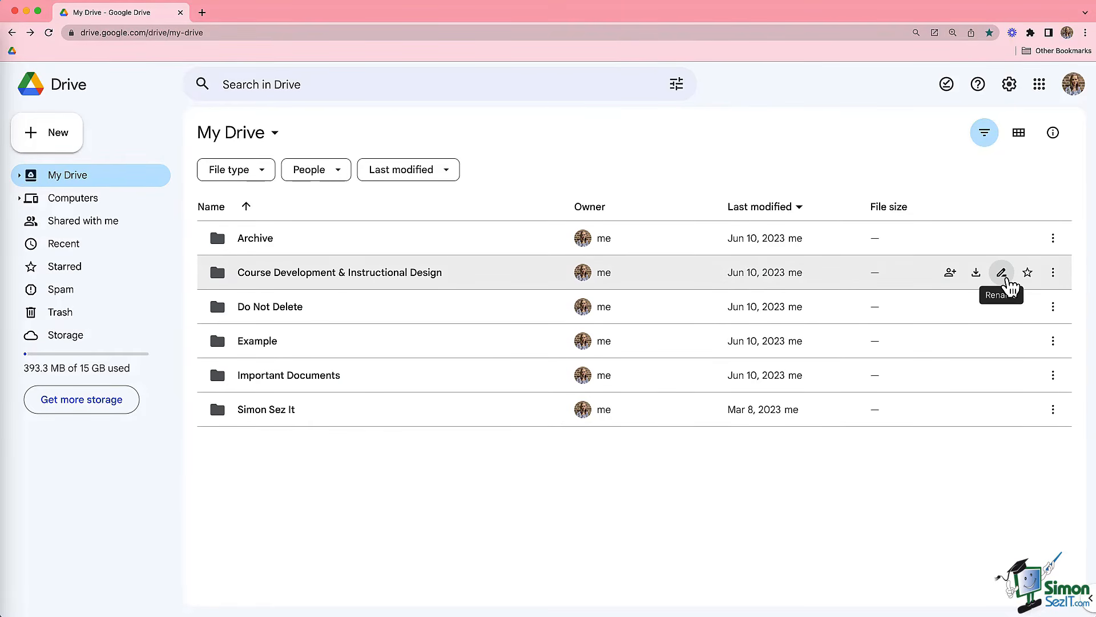
- Rename the Course Development & Instructional Design folder in My Drive by adding a 💻 emoji before its name
{"action": "left_click", "coordinate": [1003, 275]}
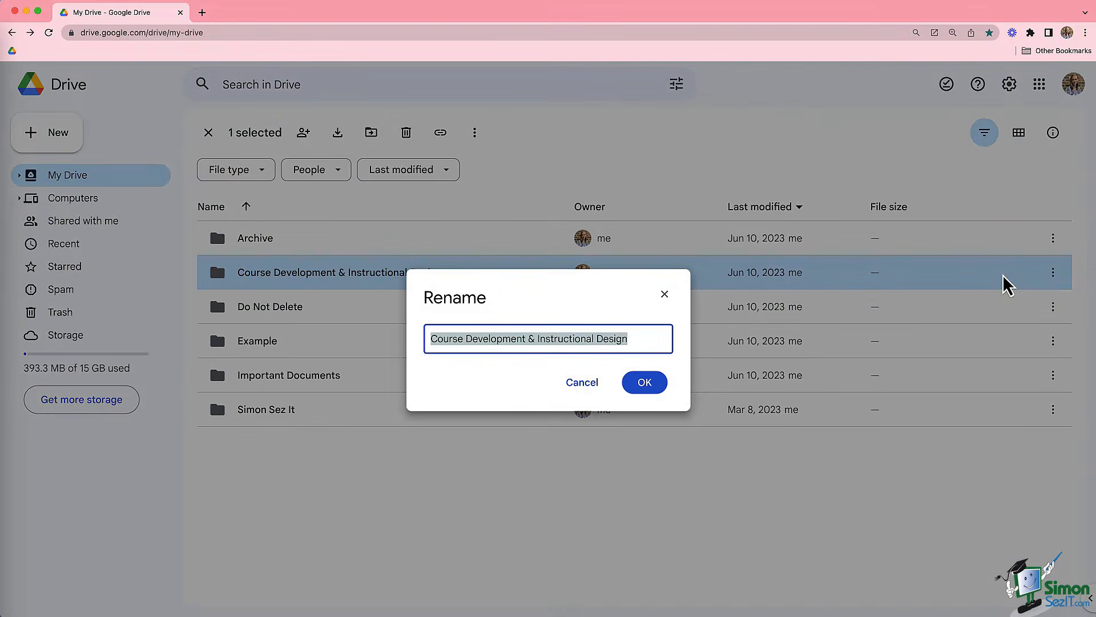
{"action": "left_click", "coordinate": [573, 383]}
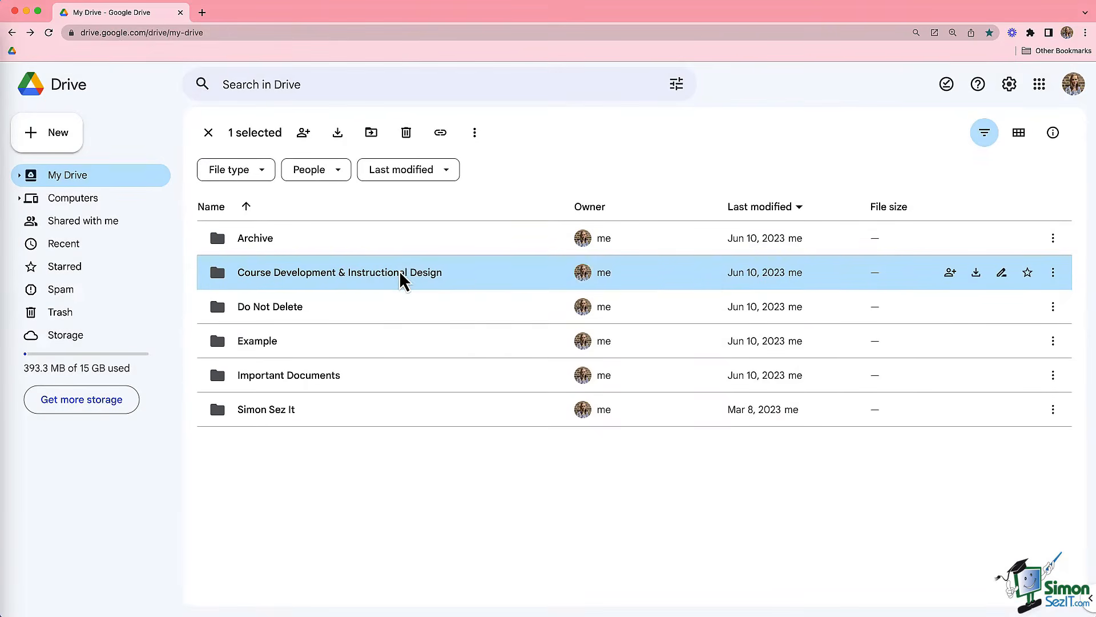
{"action": "right_click", "coordinate": [402, 276]}
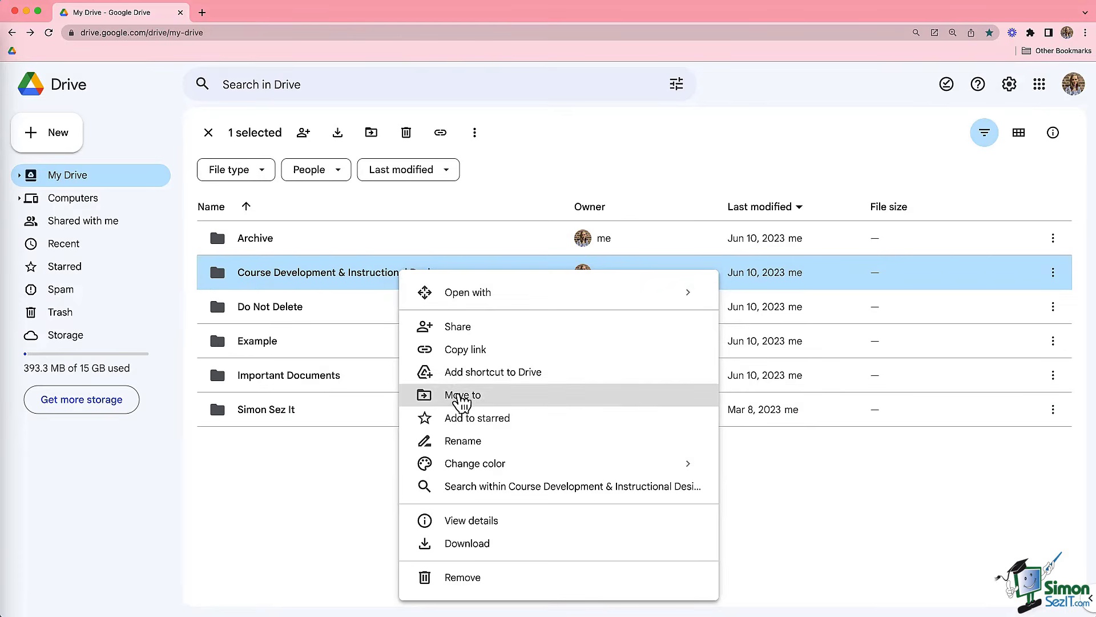
{"action": "left_click", "coordinate": [480, 440]}
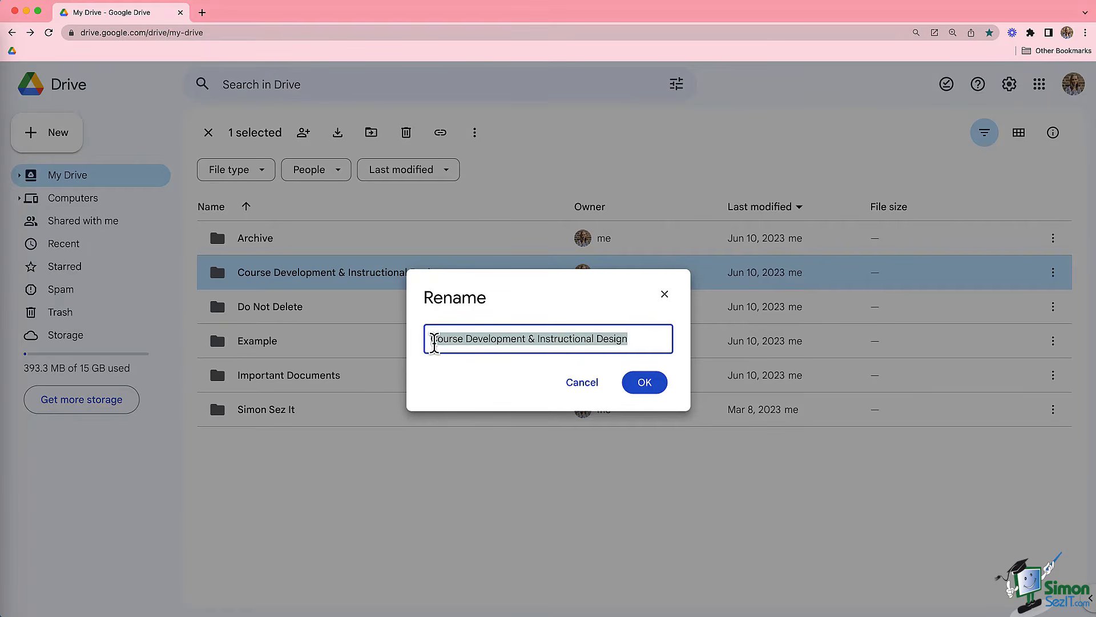
{"action": "left_click", "coordinate": [429, 339]}
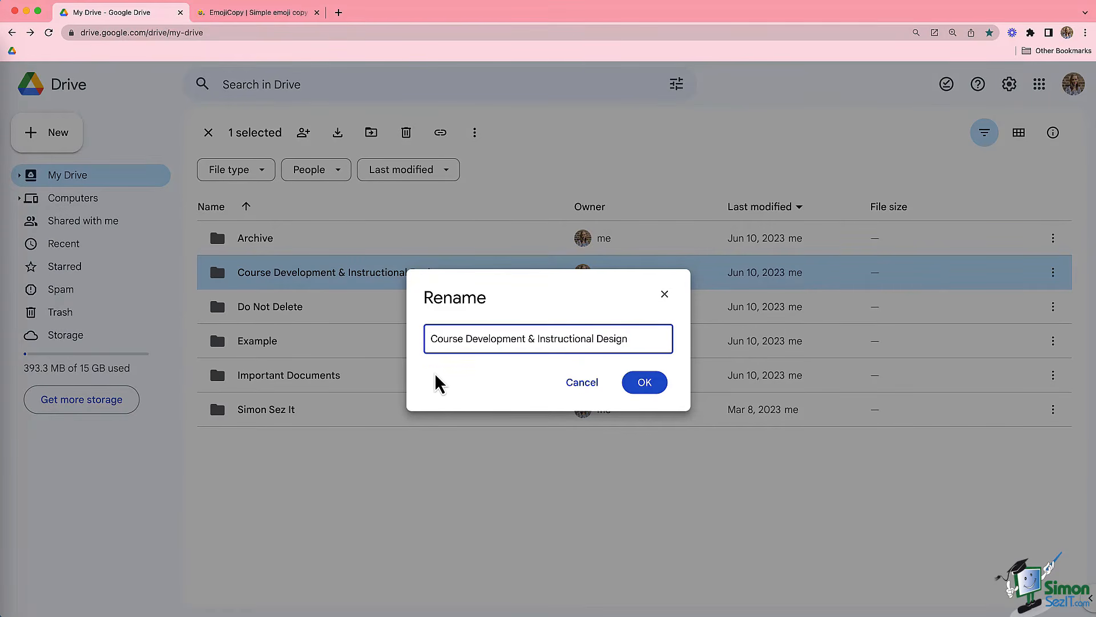
{"action": "type", "text": "💻"}
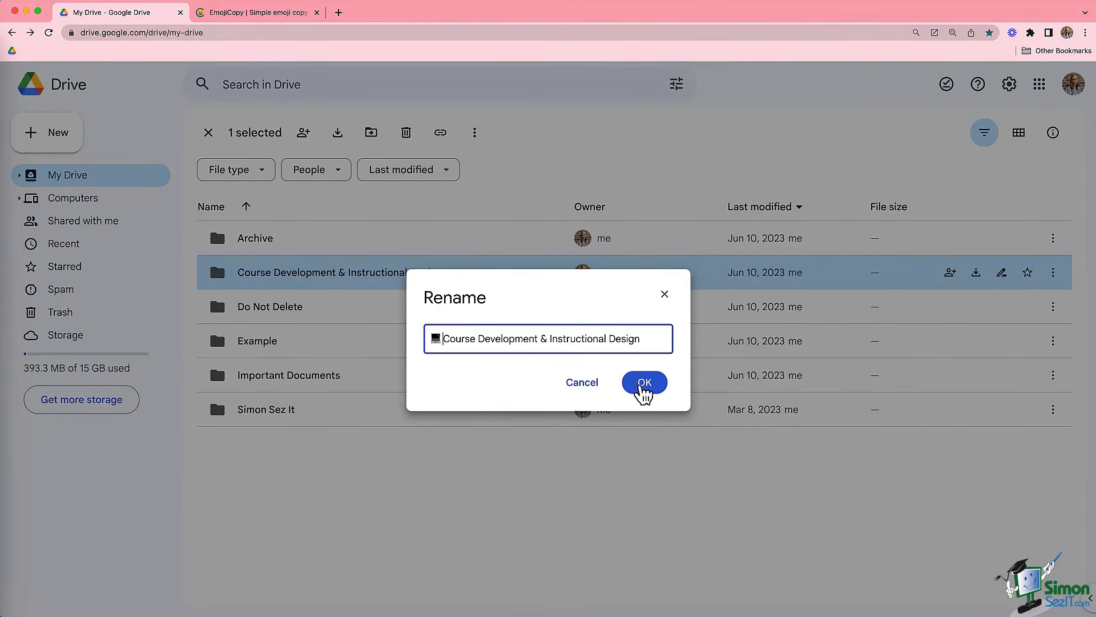
{"action": "left_click", "coordinate": [638, 392]}
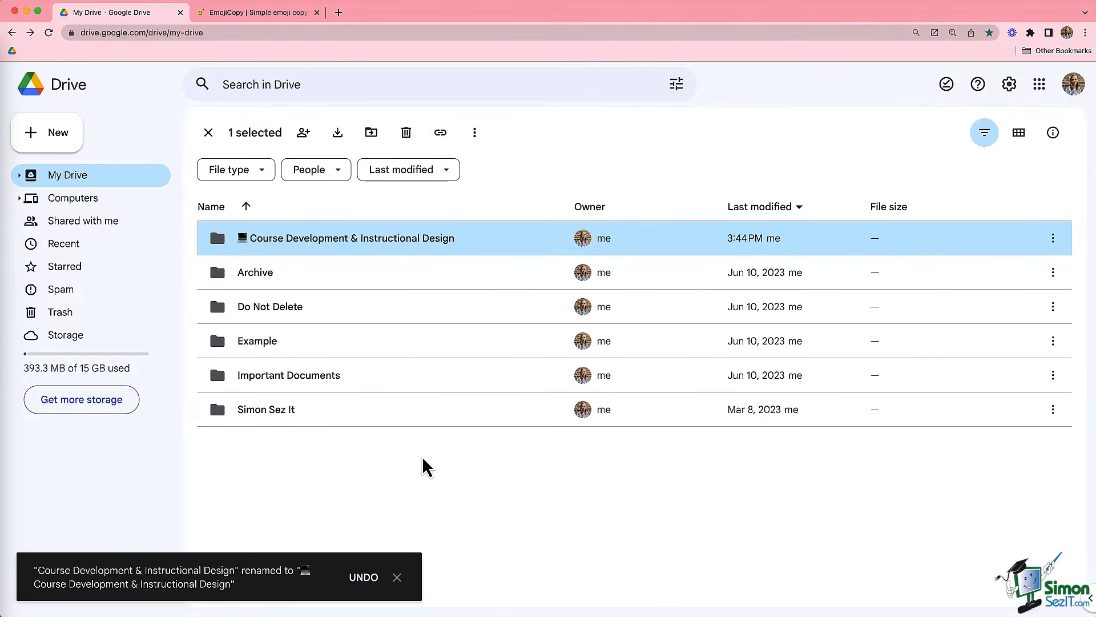
{"action": "left_click", "coordinate": [423, 463]}
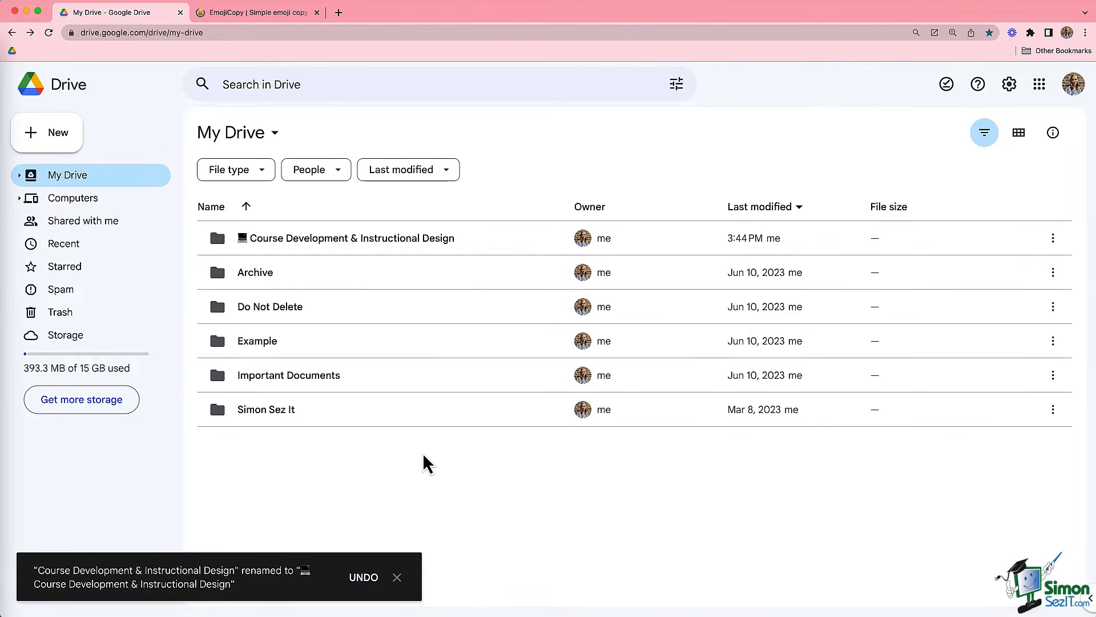
- Add a 🔴 emoji to the front of the Do Not Delete folder's name
{"action": "right_click", "coordinate": [267, 308]}
{"action": "left_click", "coordinate": [330, 456]}
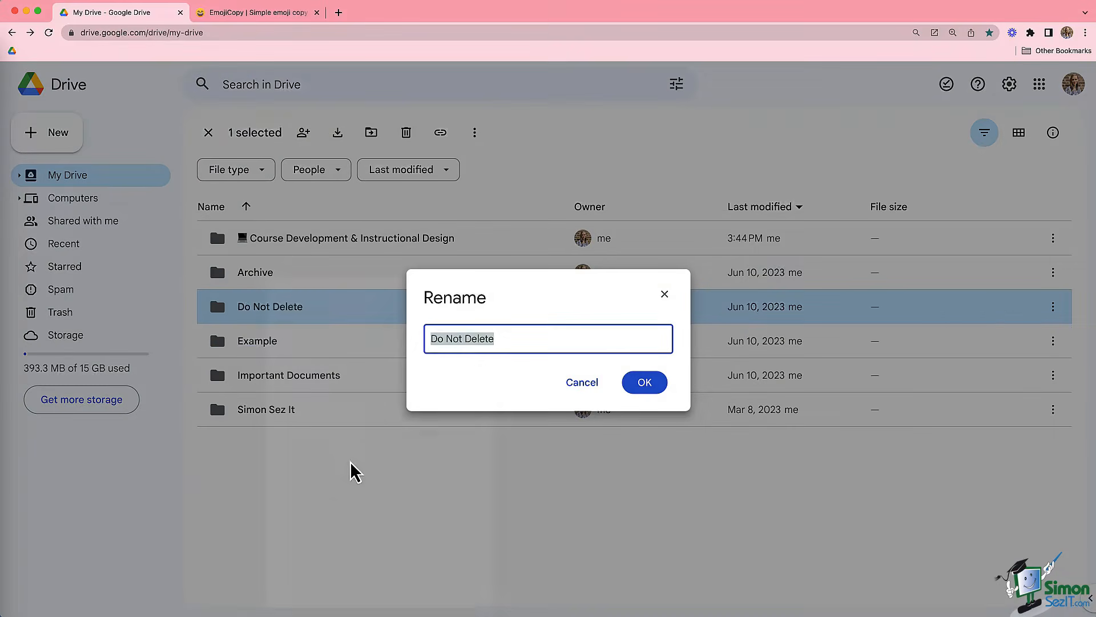
{"action": "key", "text": "Left"}
{"action": "type", "text": "🔴"}
{"action": "key", "text": "Return"}
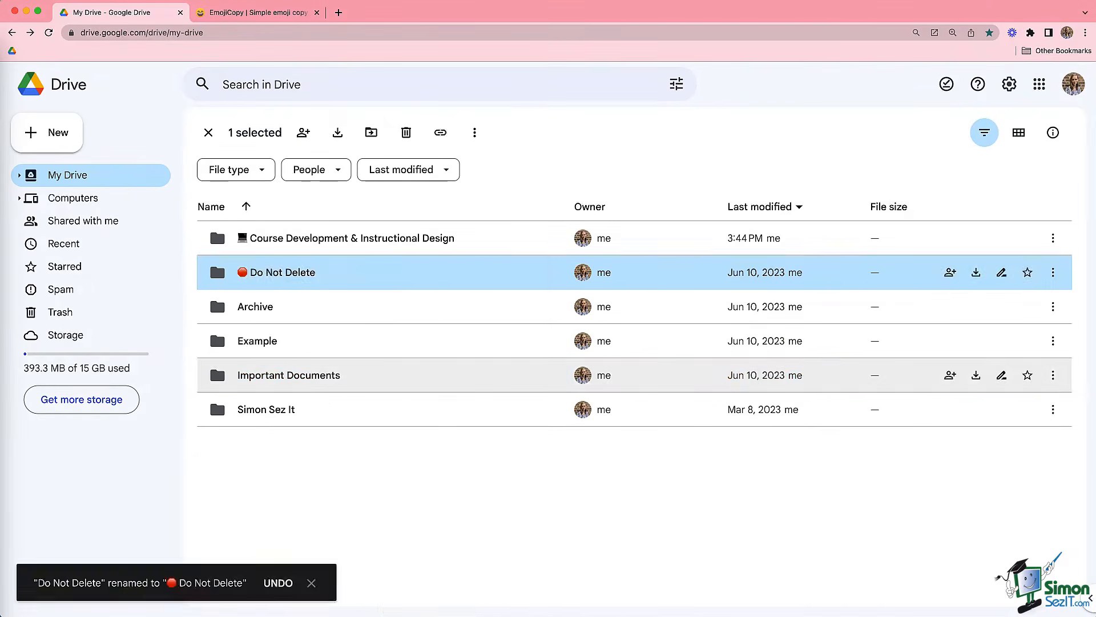
- Add a 💼 emoji to the front of the Important Documents folder's name
{"action": "right_click", "coordinate": [319, 376]}
{"action": "left_click", "coordinate": [380, 455]}
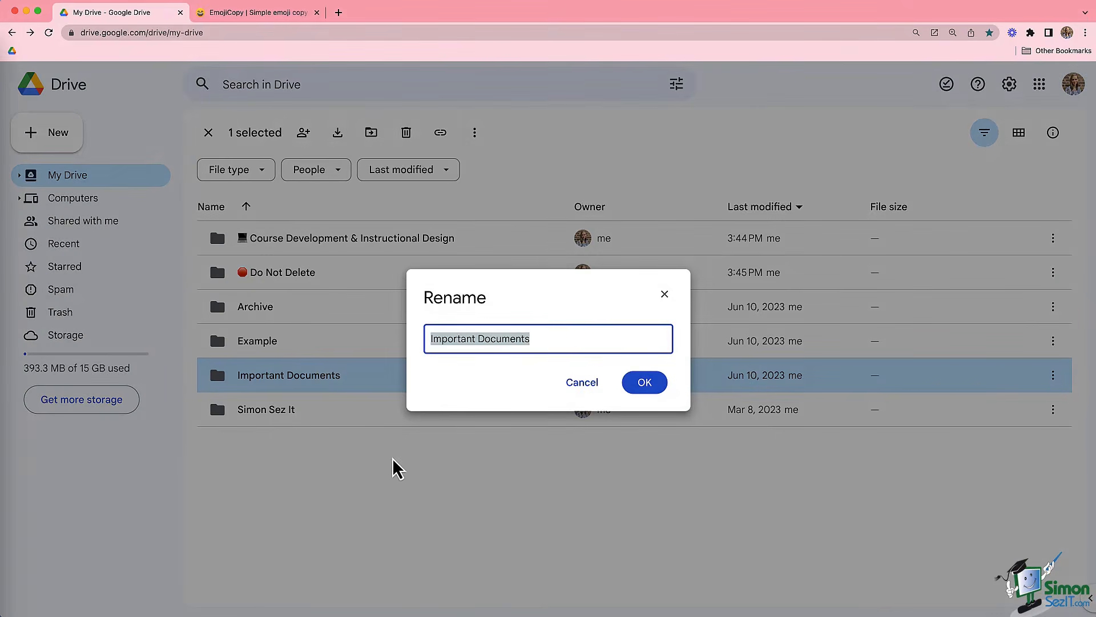
{"action": "key", "text": "Left"}
{"action": "type", "text": "💼"}
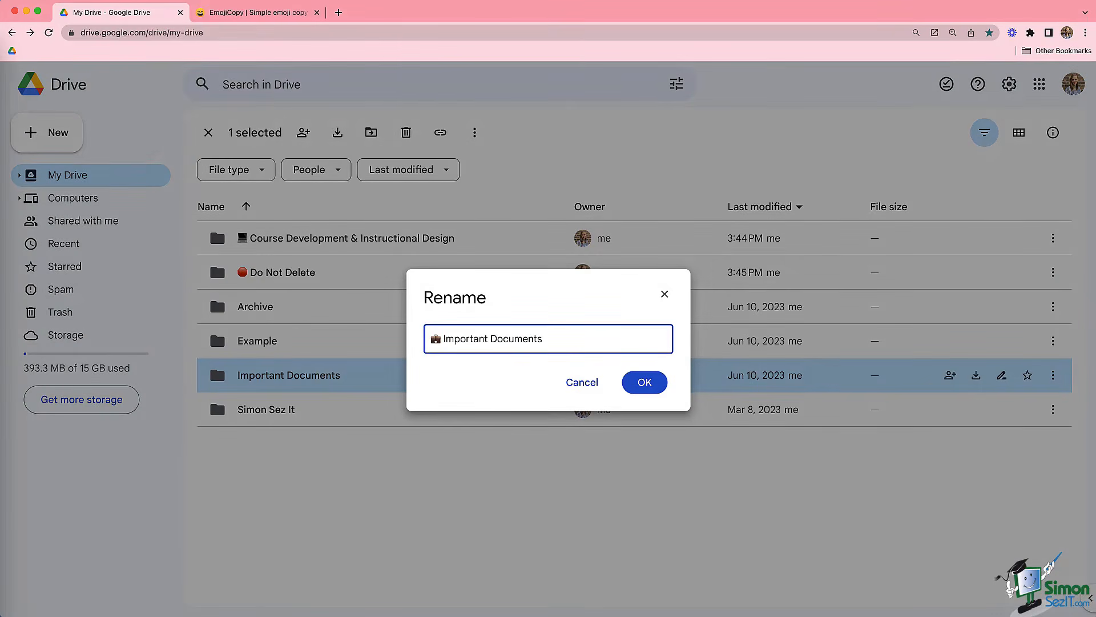
{"action": "key", "text": "Return"}
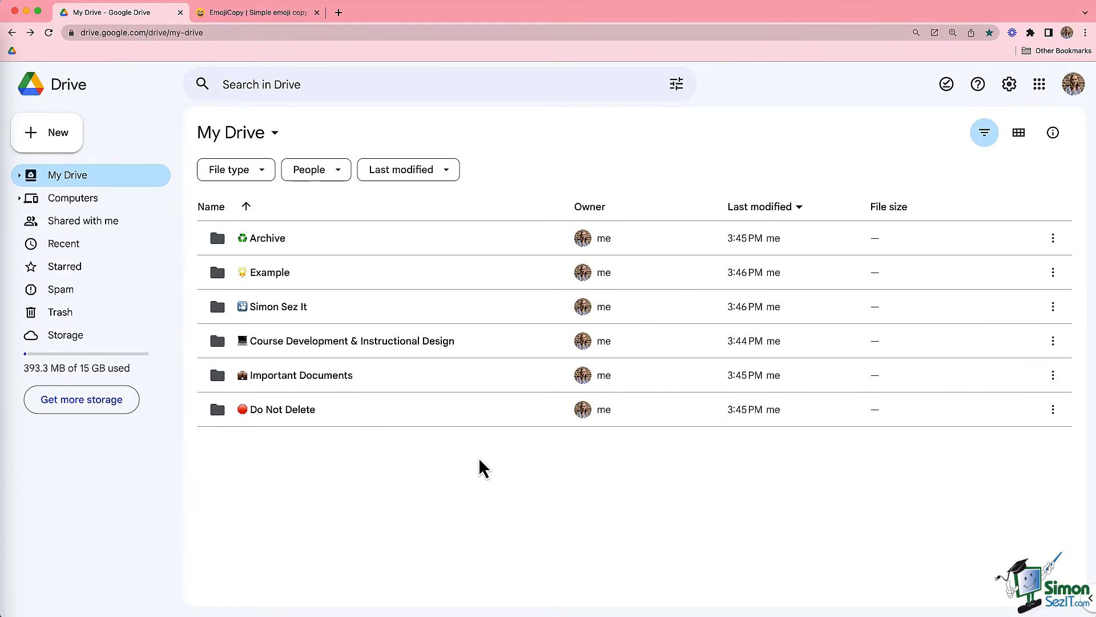
- Open the Example folder in My Drive and go into its 3. Project folder
{"action": "left_click", "coordinate": [278, 282]}
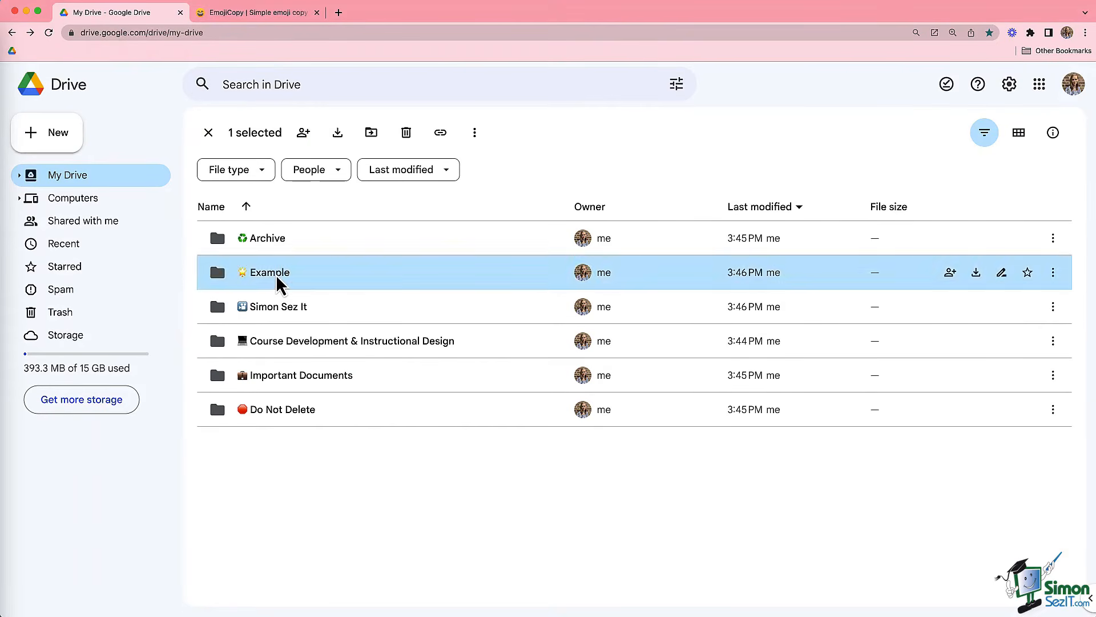
{"action": "double_click", "coordinate": [279, 282]}
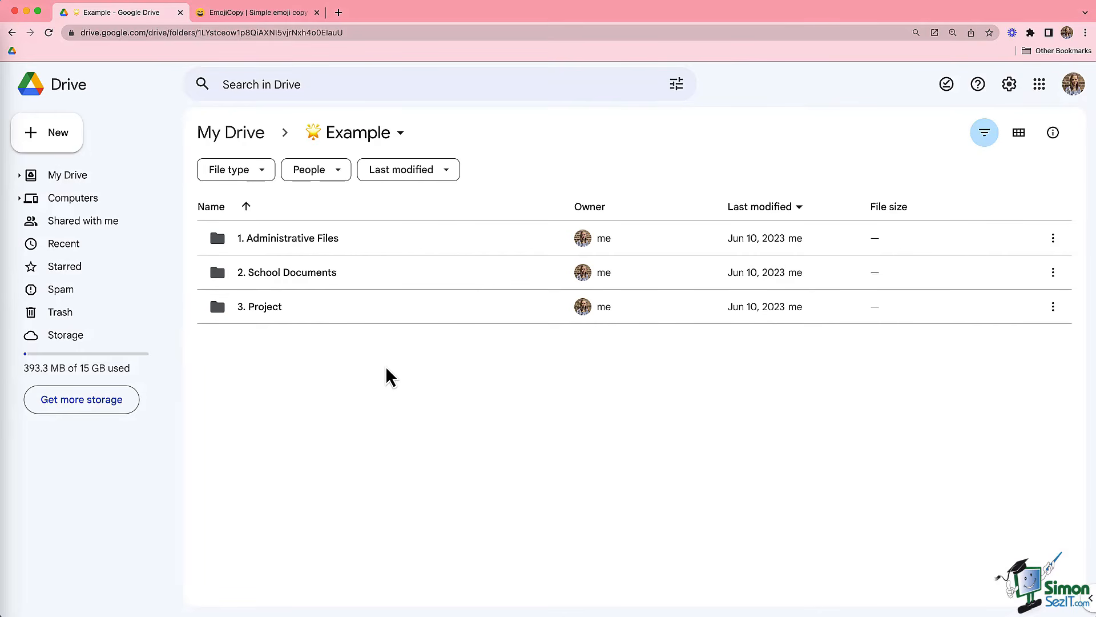
{"action": "left_click", "coordinate": [258, 307]}
{"action": "double_click", "coordinate": [258, 307]}
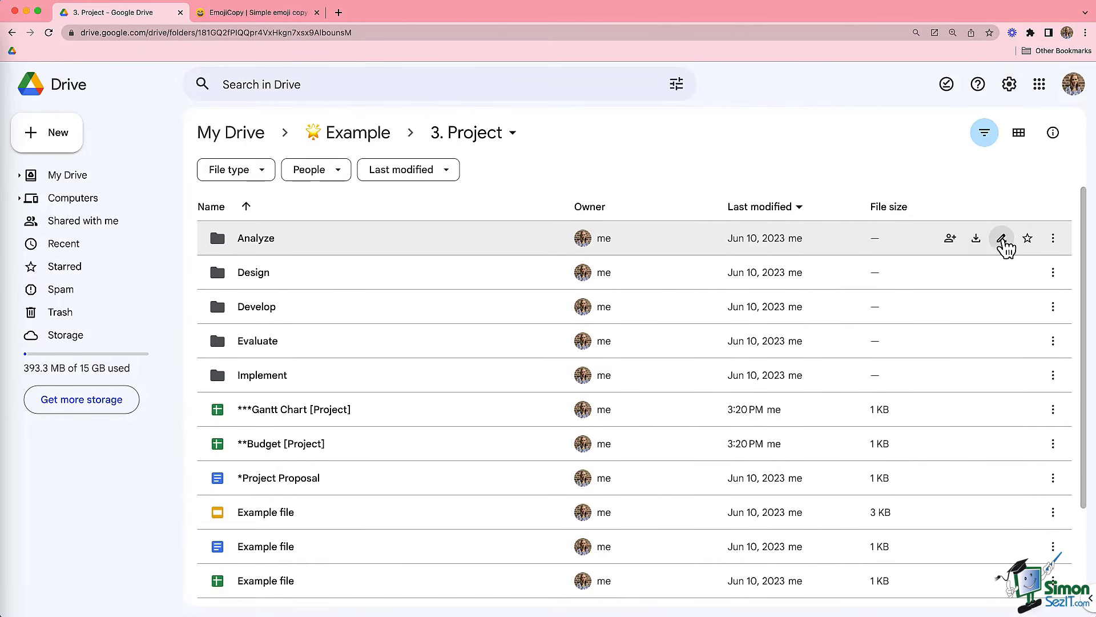
- Number the first two project folders by renaming Analyze to "1. Analyze" and Design to "2. Design"
{"action": "left_click", "coordinate": [1003, 240]}
{"action": "key", "text": "Left"}
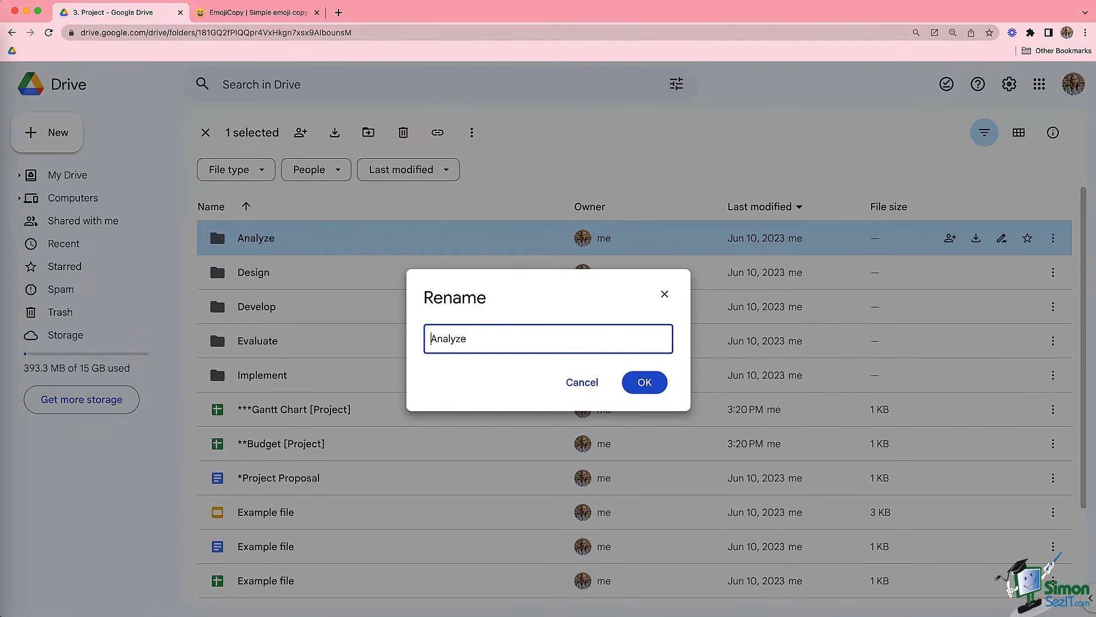
{"action": "type", "text": "1."}
{"action": "key", "text": "Return"}
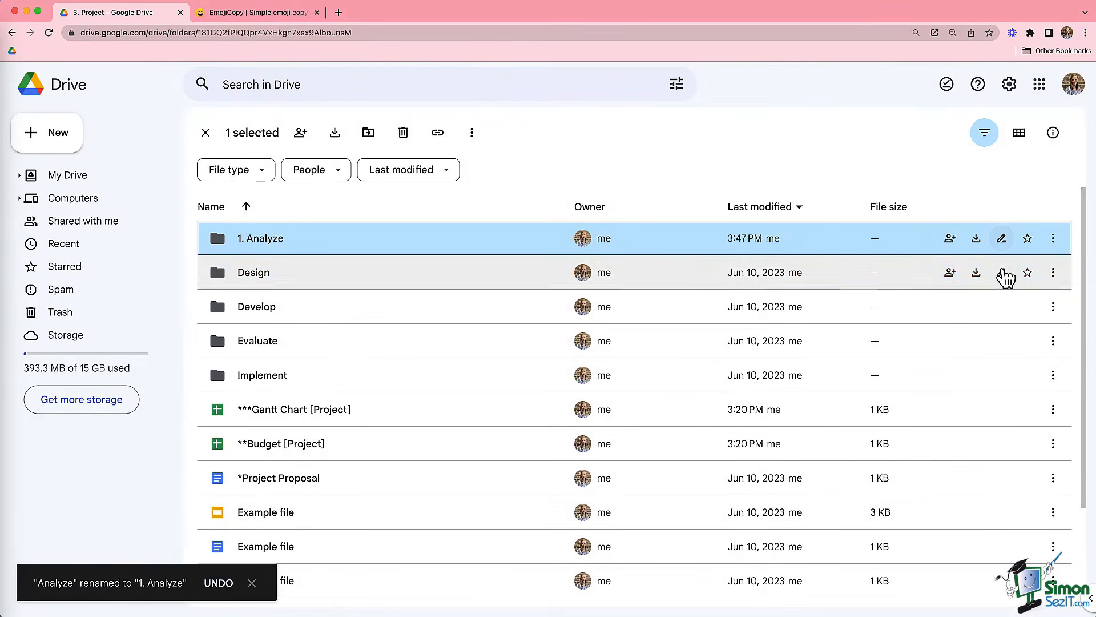
{"action": "left_click", "coordinate": [1002, 273]}
{"action": "key", "text": "Left"}
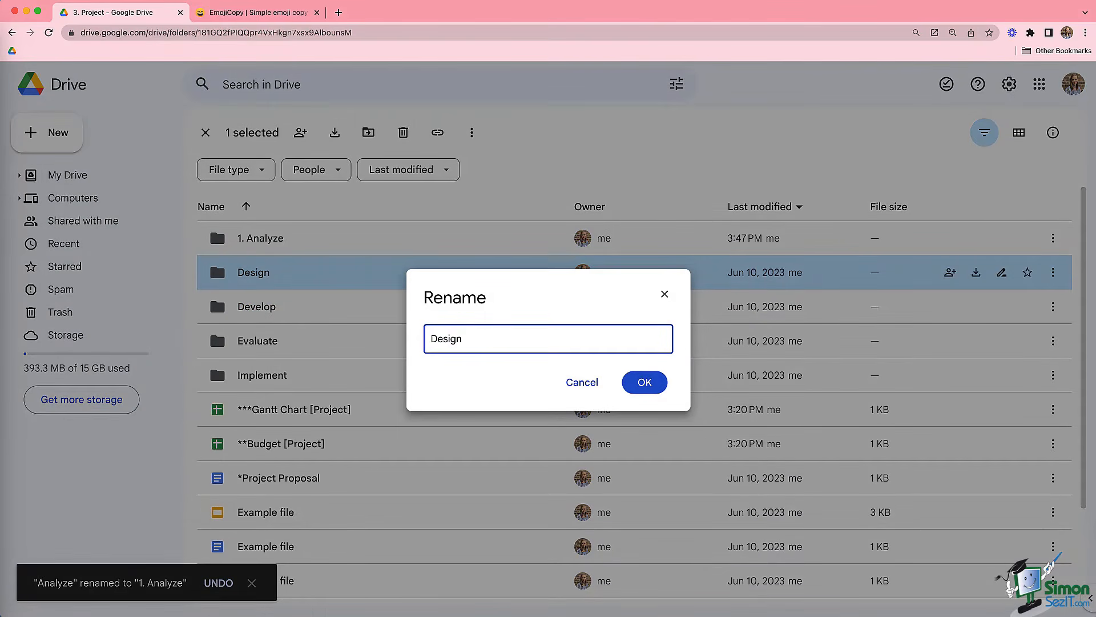
{"action": "type", "text": "2."}
{"action": "key", "text": "Return"}
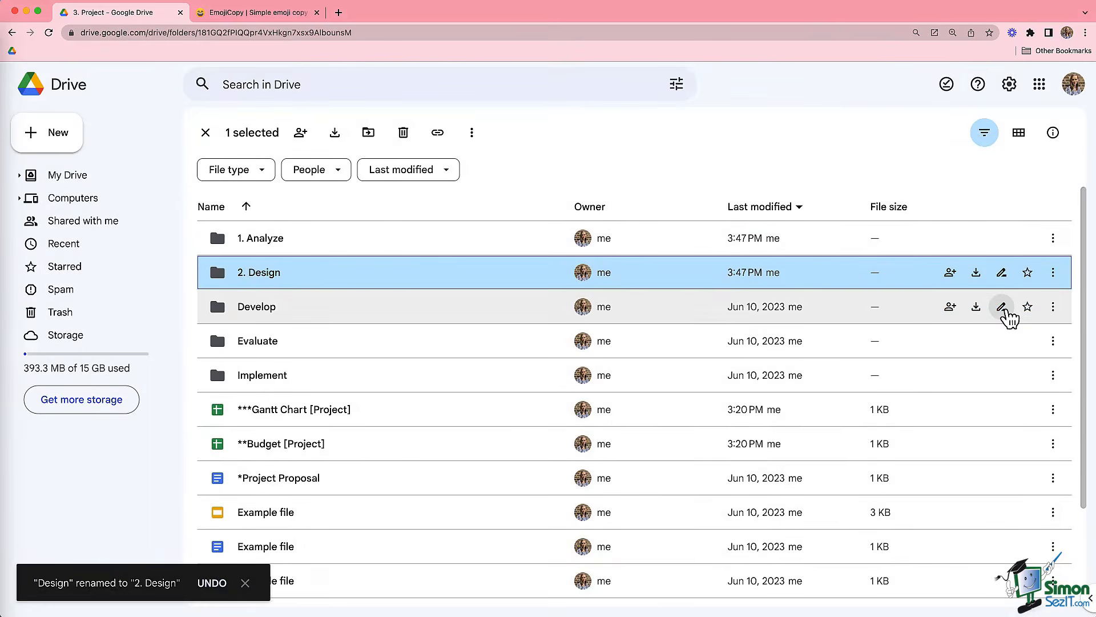
- Rename the Develop folder to "3. Develop" and the Implement folder to "4. Implement"
{"action": "left_click", "coordinate": [1002, 307]}
{"action": "key", "text": "Left"}
{"action": "type", "text": "3."}
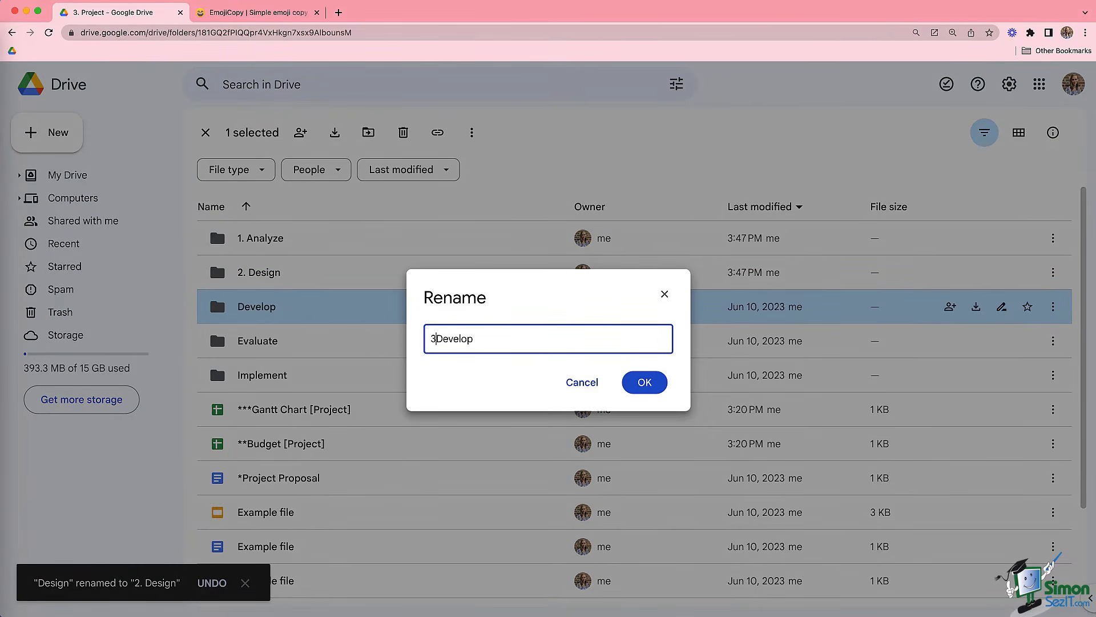
{"action": "key", "text": "Return"}
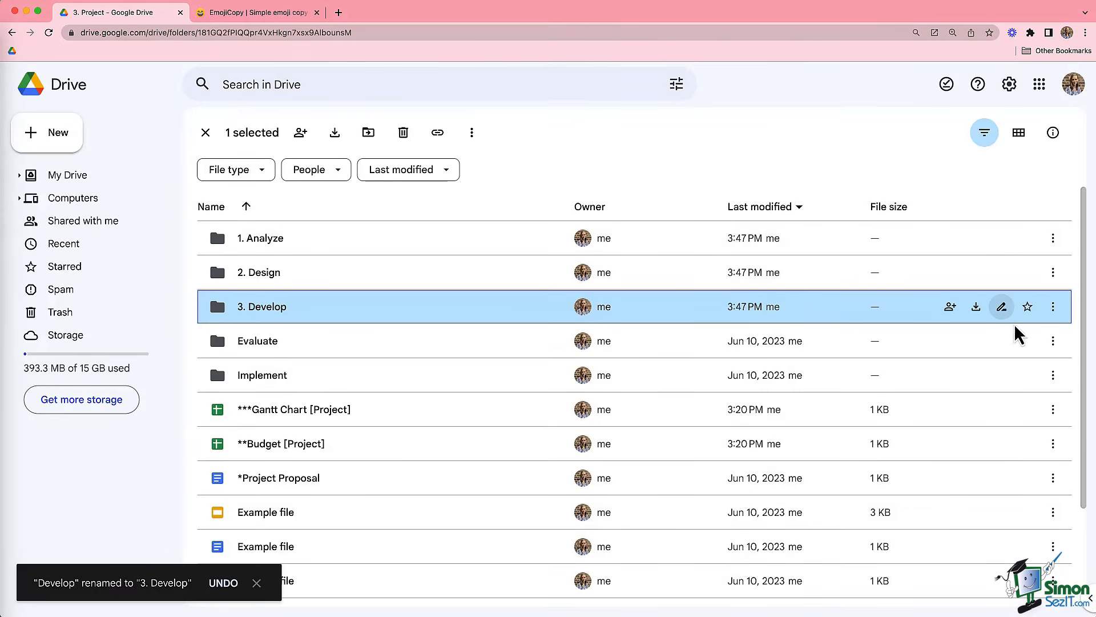
{"action": "left_click", "coordinate": [1001, 376]}
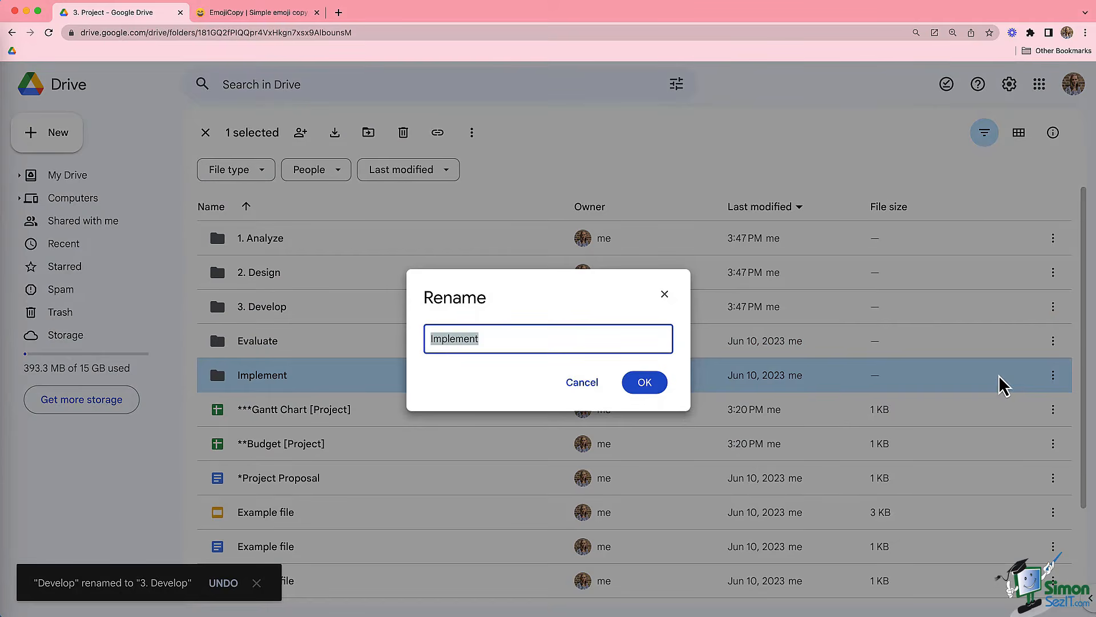
{"action": "key", "text": "Left"}
{"action": "type", "text": "4."}
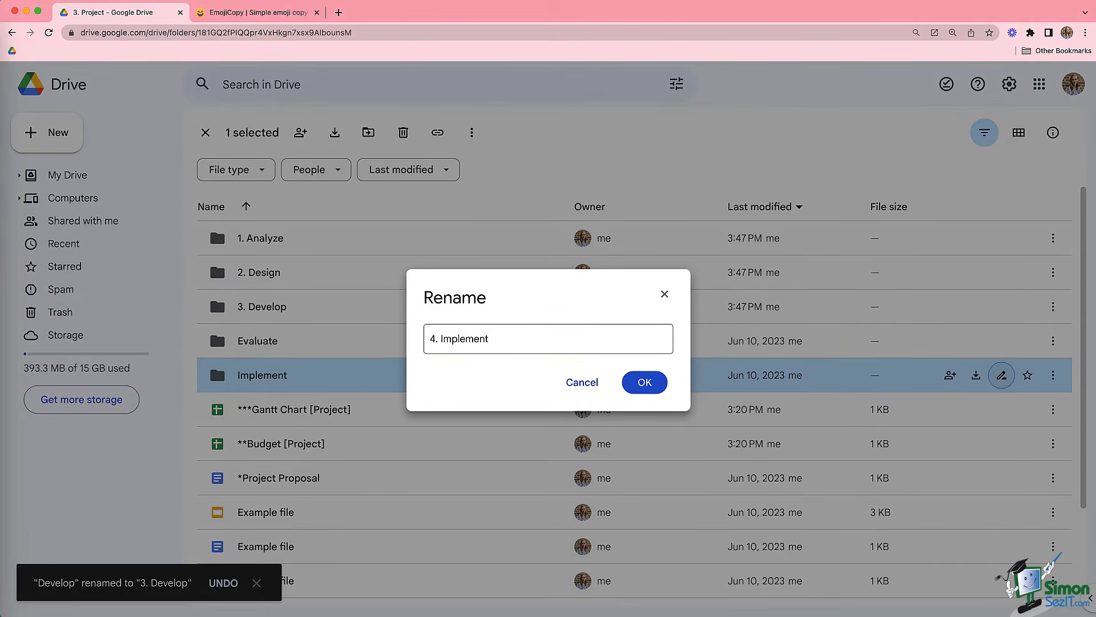
{"action": "key", "text": "Return"}
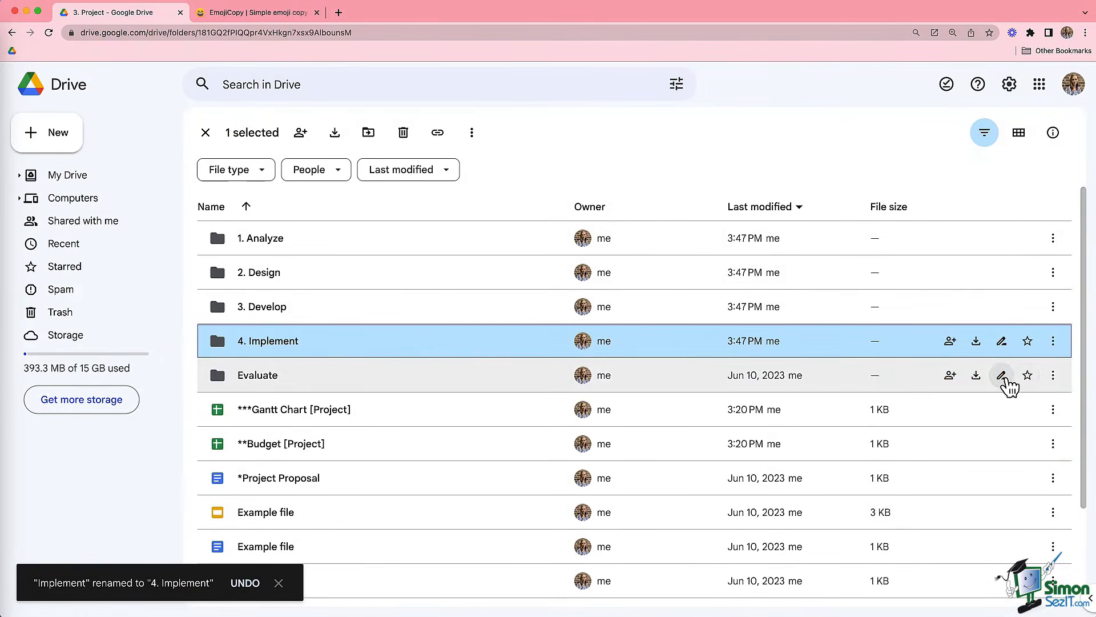
- Rename the Evaluate folder to "5. Evaluate" and clear the selection
{"action": "left_click", "coordinate": [1003, 376]}
{"action": "key", "text": "Left"}
{"action": "type", "text": "5."}
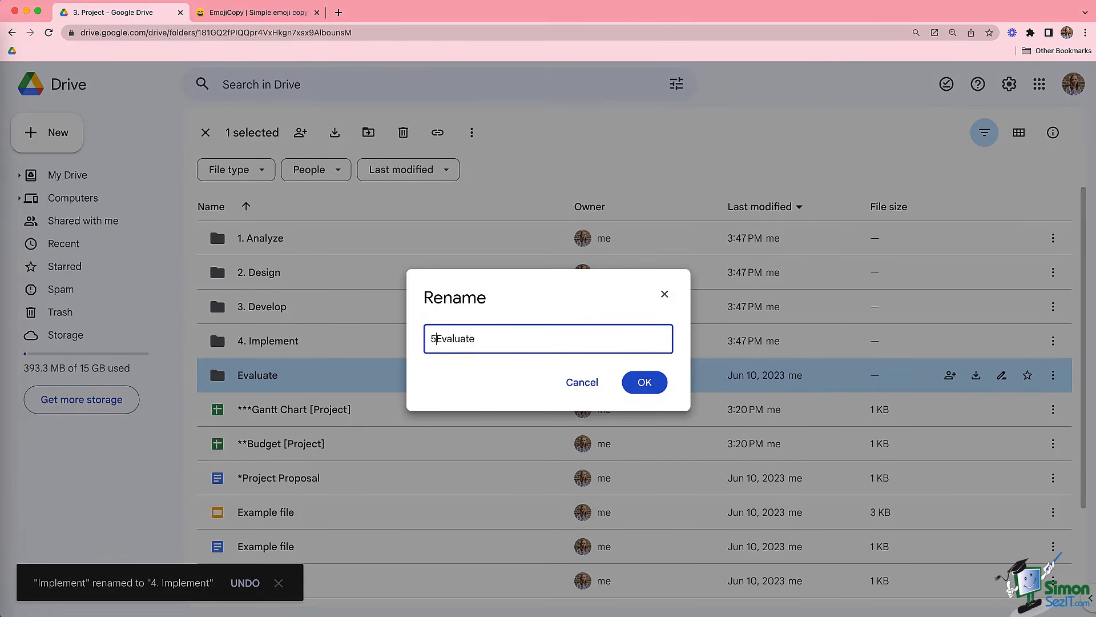
{"action": "key", "text": "Return"}
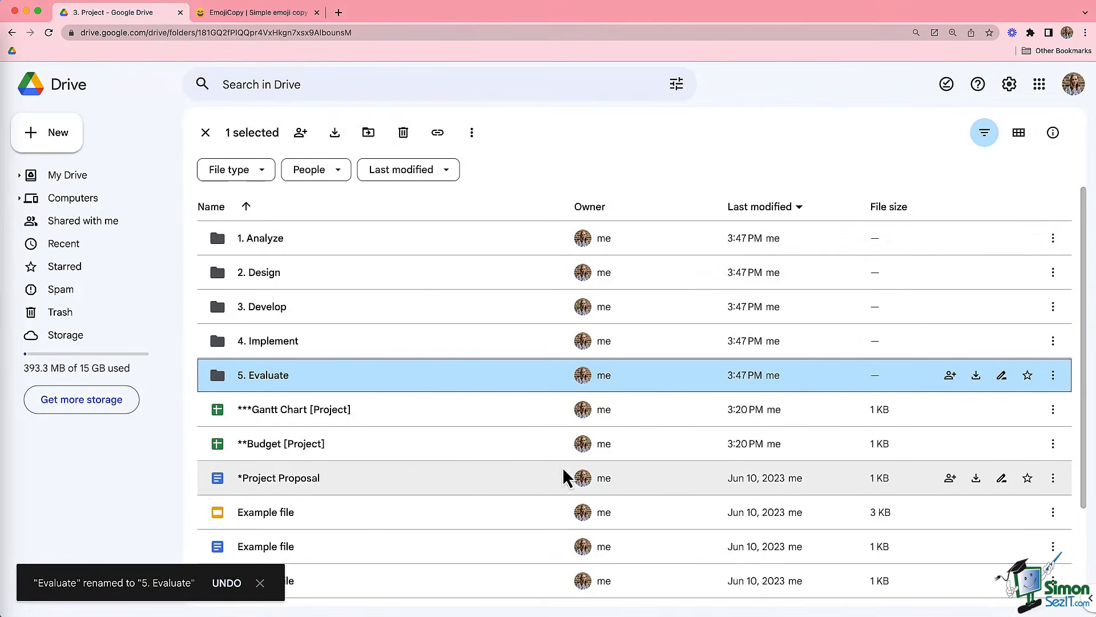
{"action": "left_click", "coordinate": [161, 478]}
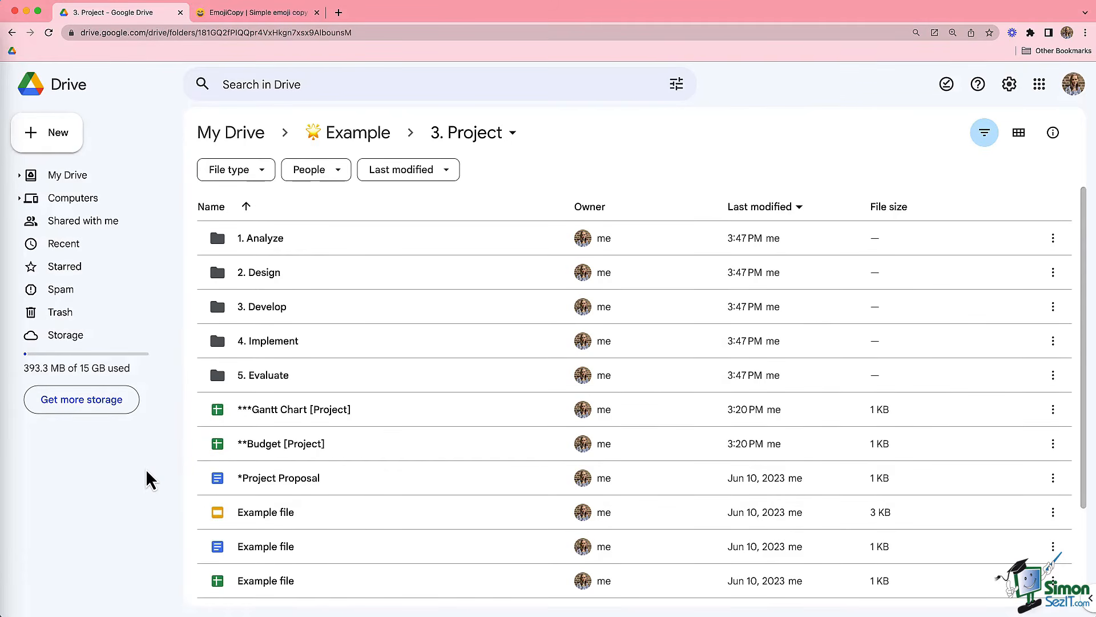
- Review the order of the hierarchy example files in the 1. Analyze folder and return to 3. Project
{"action": "left_click", "coordinate": [259, 249]}
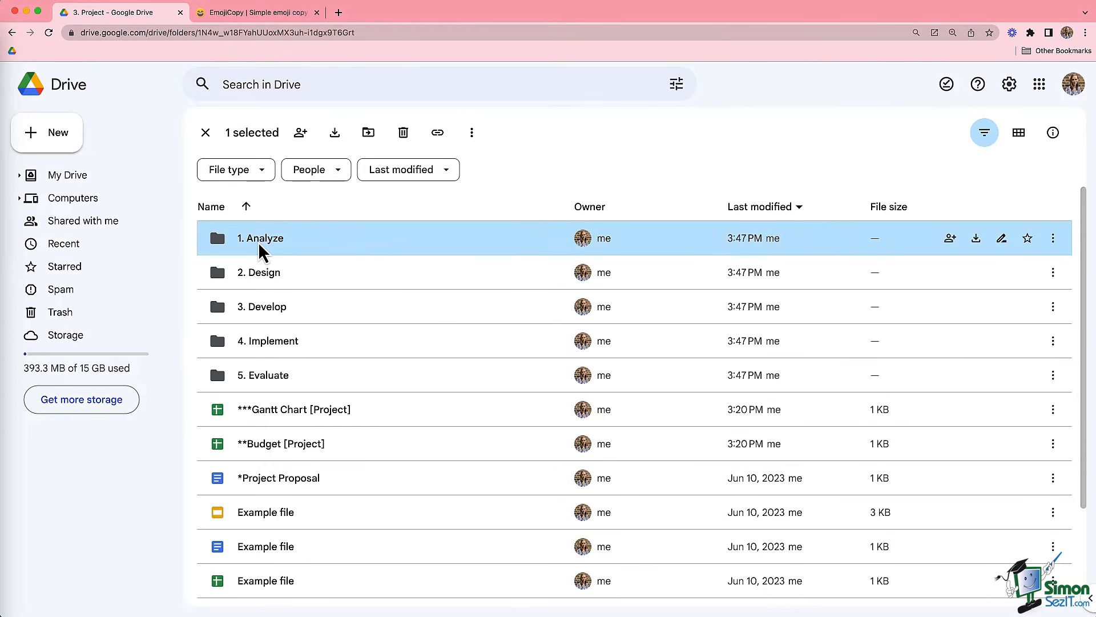
{"action": "double_click", "coordinate": [260, 247]}
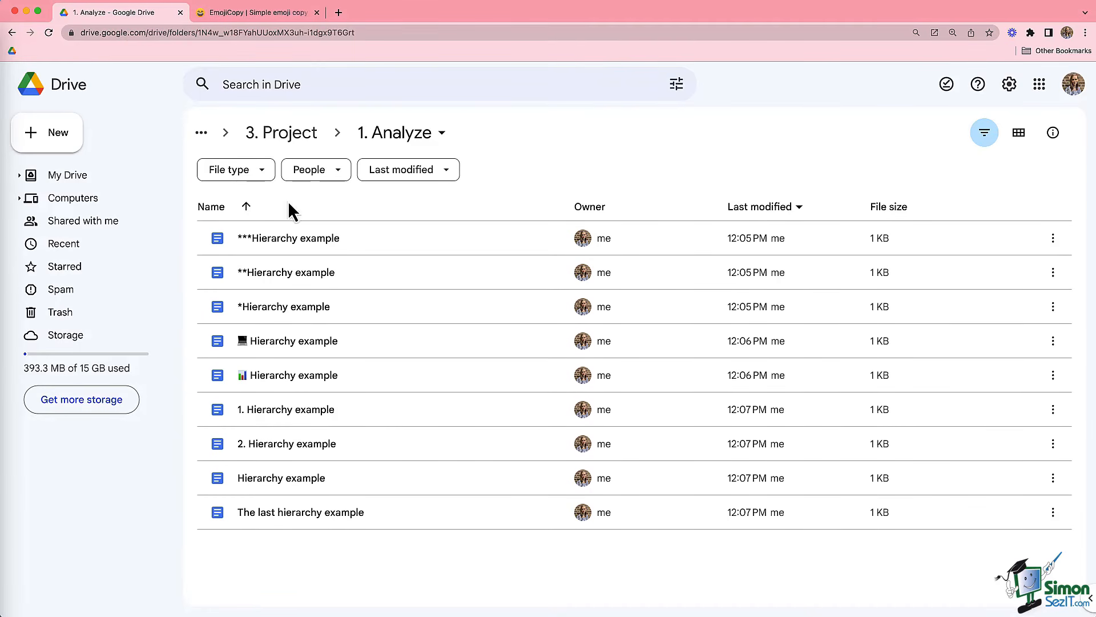
{"action": "left_click", "coordinate": [292, 143]}
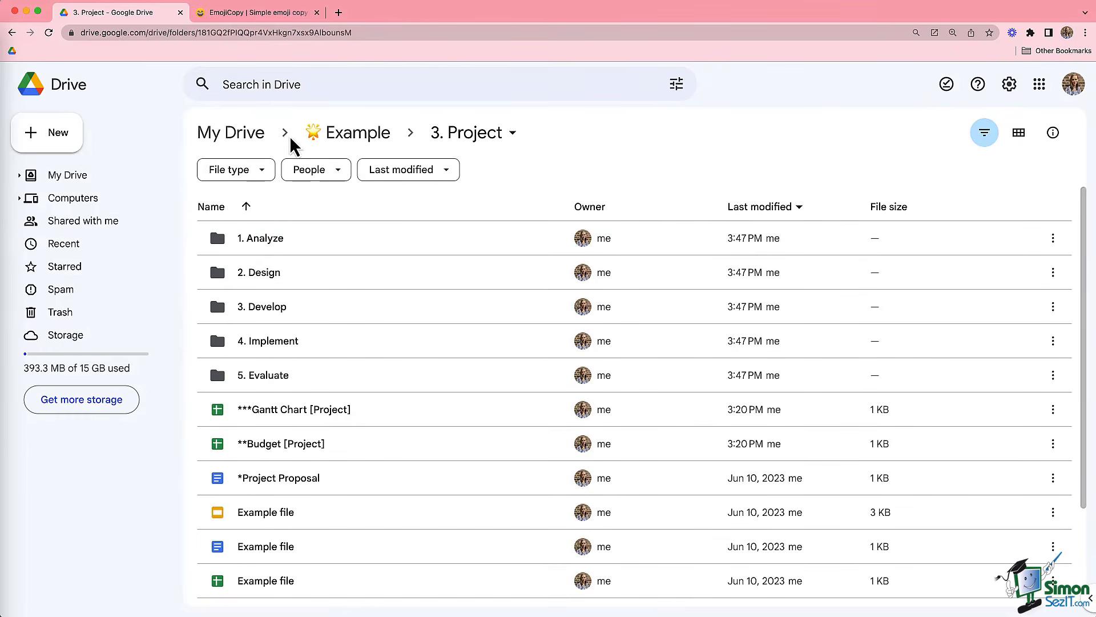
- In the 2. Design folder, make a copy of the file "Project Proposal • ABC • Alphabet Team [Spring 2023]"
{"action": "double_click", "coordinate": [265, 280]}
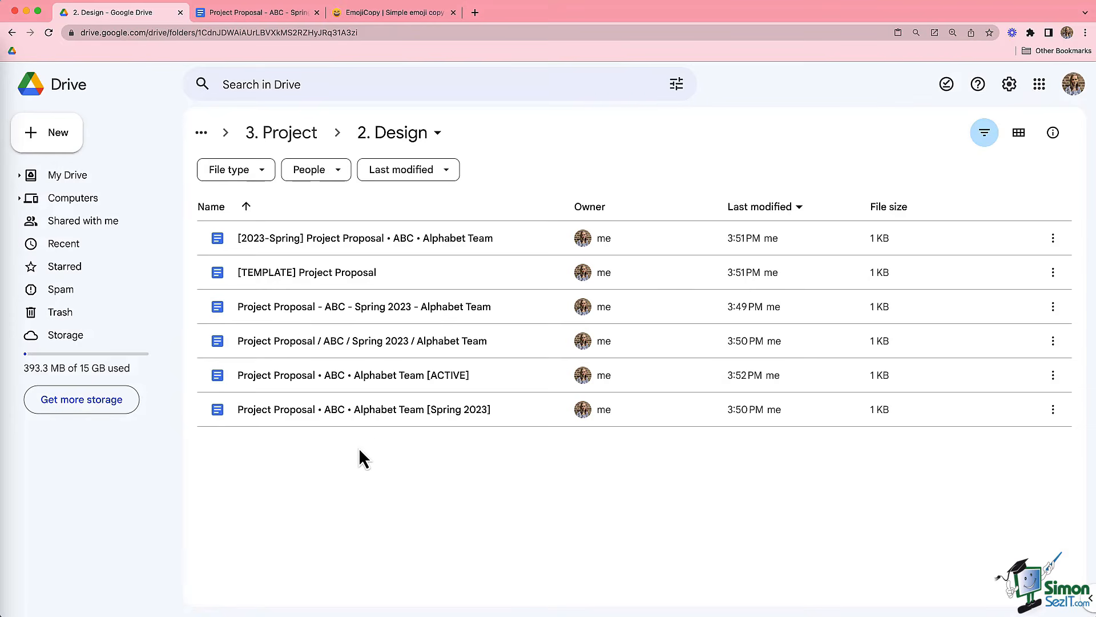
{"action": "left_click", "coordinate": [387, 412]}
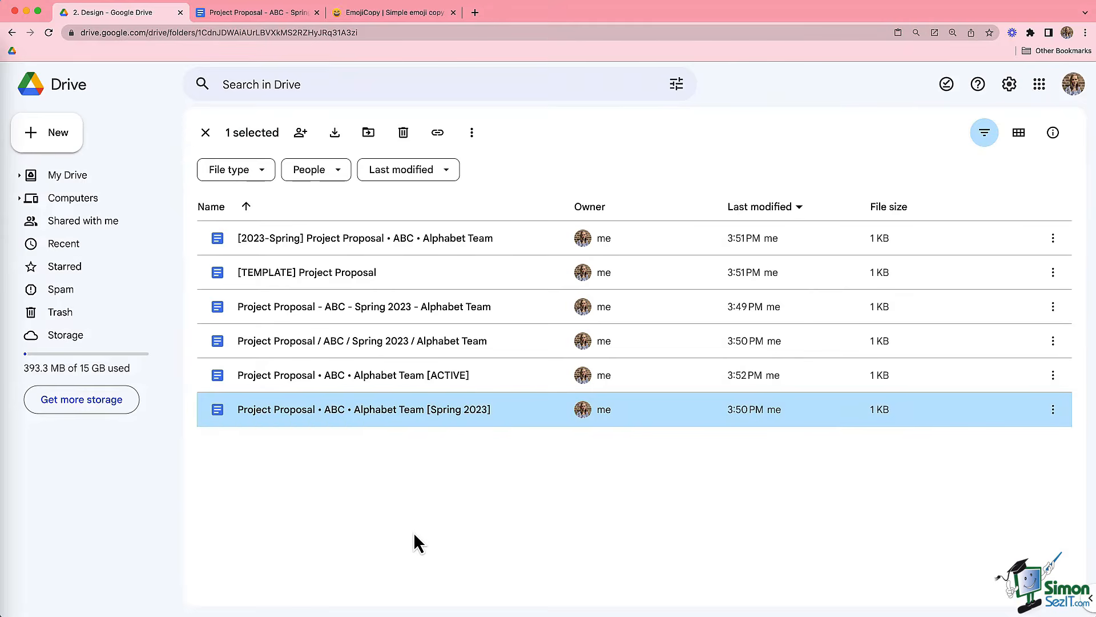
{"action": "key", "text": "super+c"}
{"action": "key", "text": "super+v"}
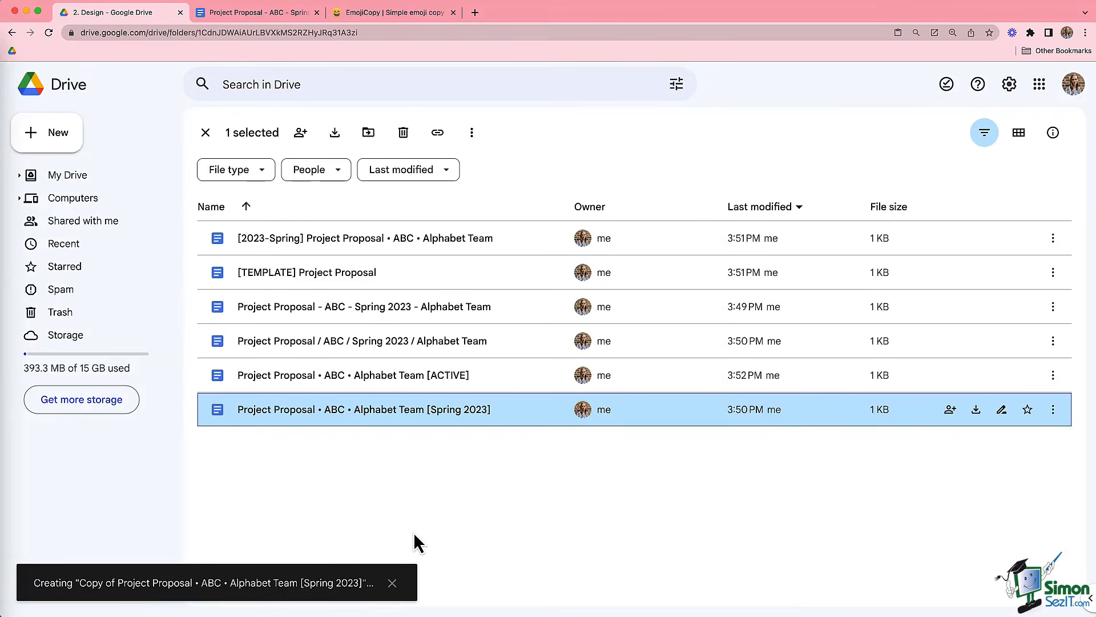
{"action": "left_click", "coordinate": [484, 507]}
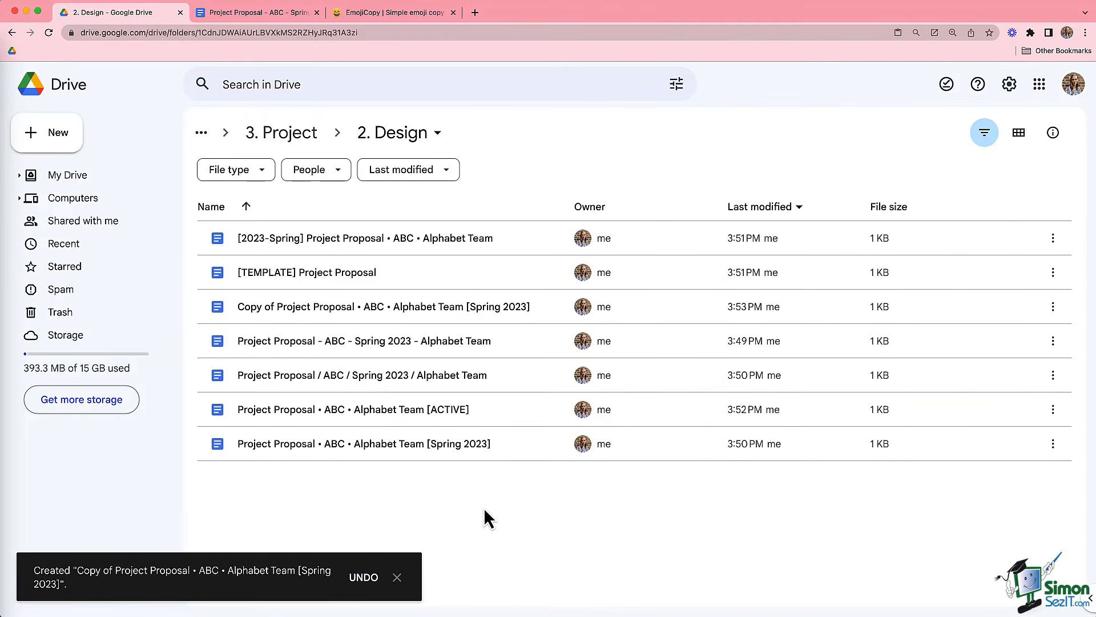
- In the copied proposal's name, remove "Copy of" and replace the bullets around ABC with a dash before it and a slash after it
{"action": "left_click", "coordinate": [1002, 308]}
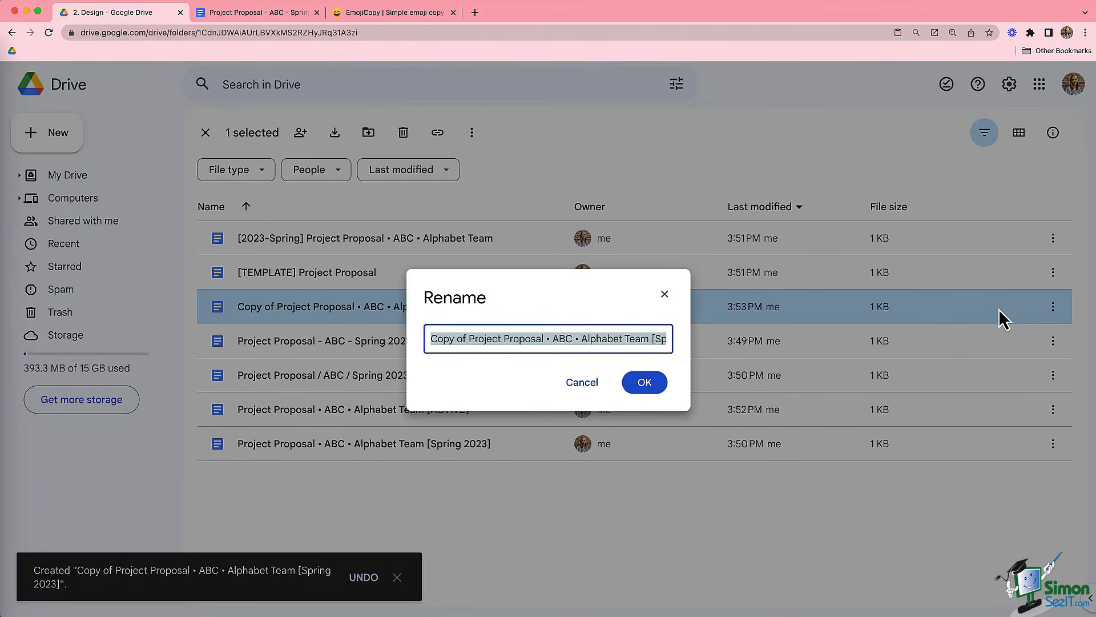
{"action": "left_click_drag", "start_coordinate": [469, 338], "coordinate": [427, 341]}
{"action": "key", "text": "BackSpace"}
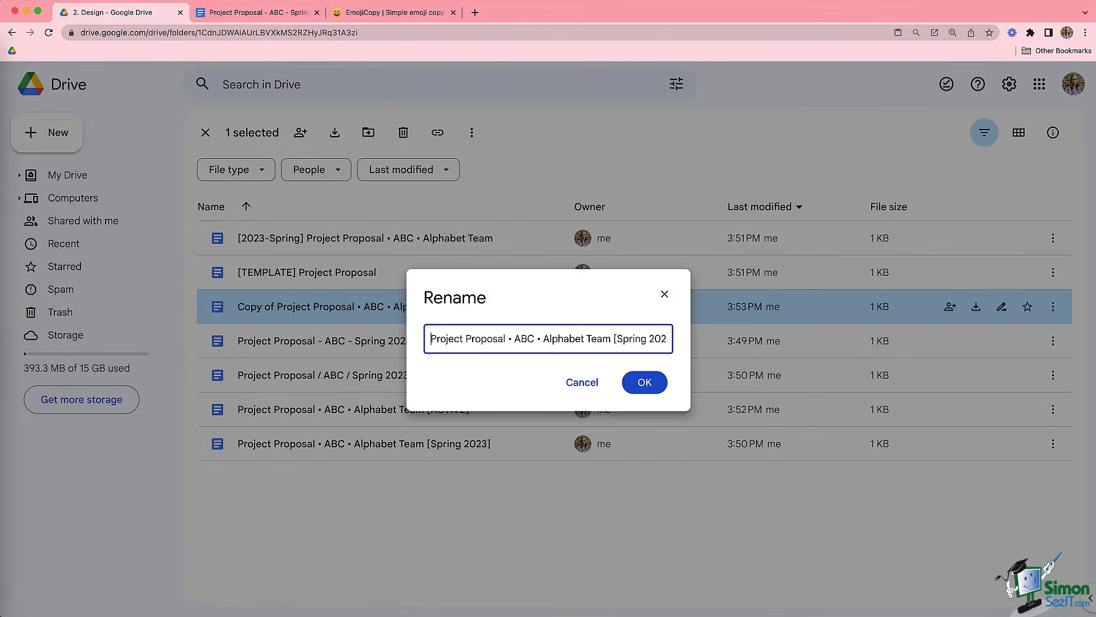
{"action": "left_click", "coordinate": [510, 338]}
{"action": "key", "text": "Delete"}
{"action": "type", "text": "-"}
{"action": "key", "text": "Right"}
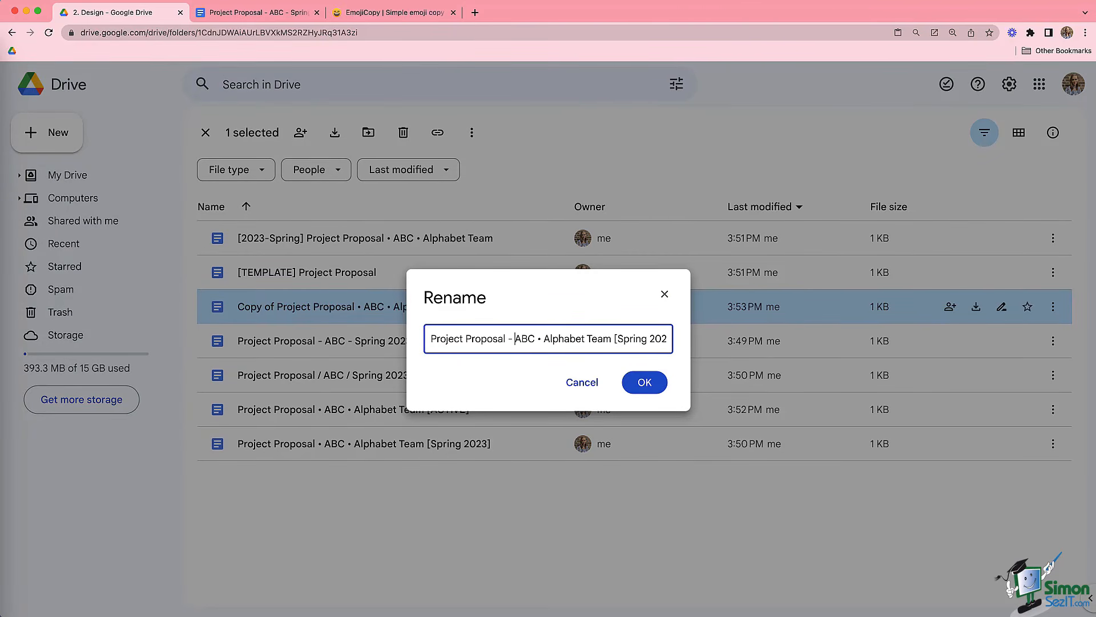
{"action": "key", "text": "Delete"}
{"action": "type", "text": "/"}
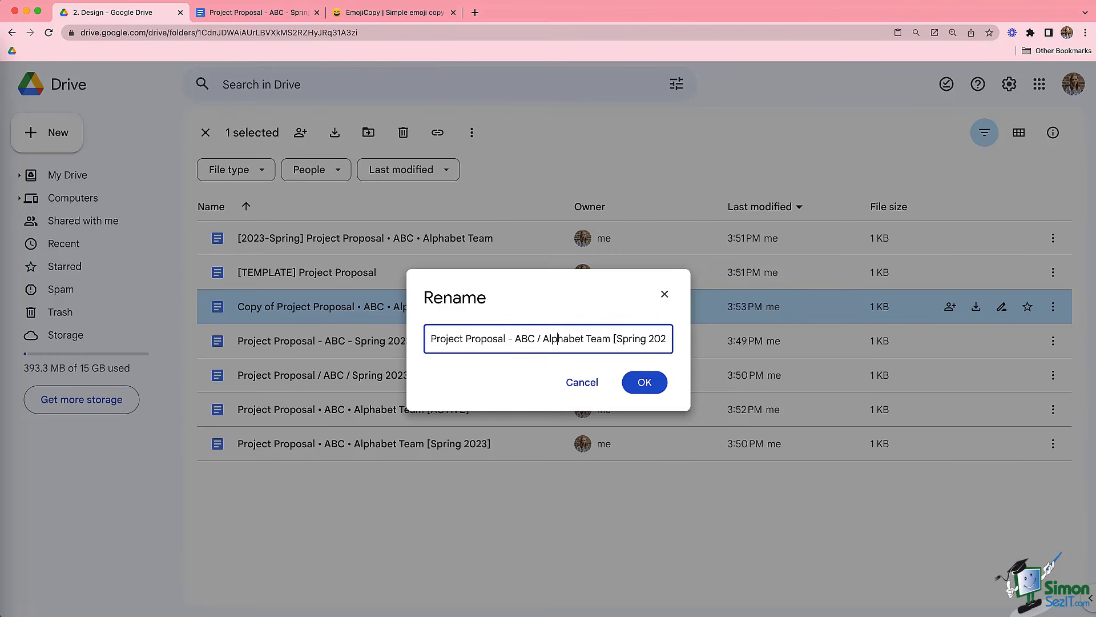
- Replace the brackets in the copy's name so it is saved as "Project Proposal - ABC / Alphabet Team • Spring 2023 (ARCHIVE)"
{"action": "key", "text": "Right"}
{"action": "key", "text": "Right"}
{"action": "key", "text": "BackSpace"}
{"action": "type", "text": "•"}
{"action": "key", "text": "End"}
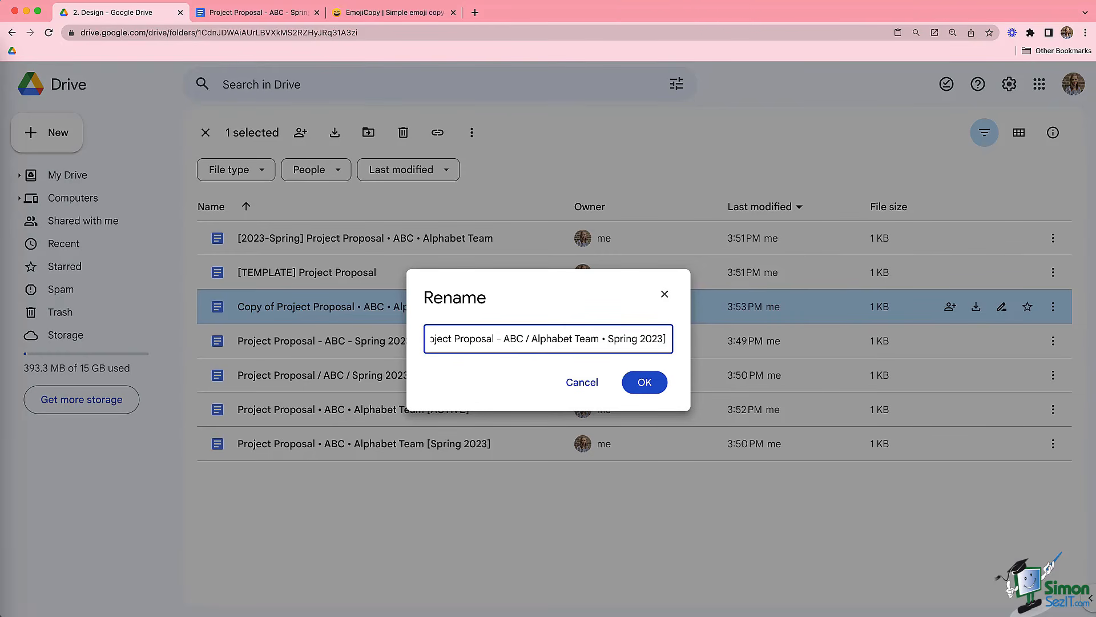
{"action": "key", "text": "BackSpace"}
{"action": "type", "text": "(A"}
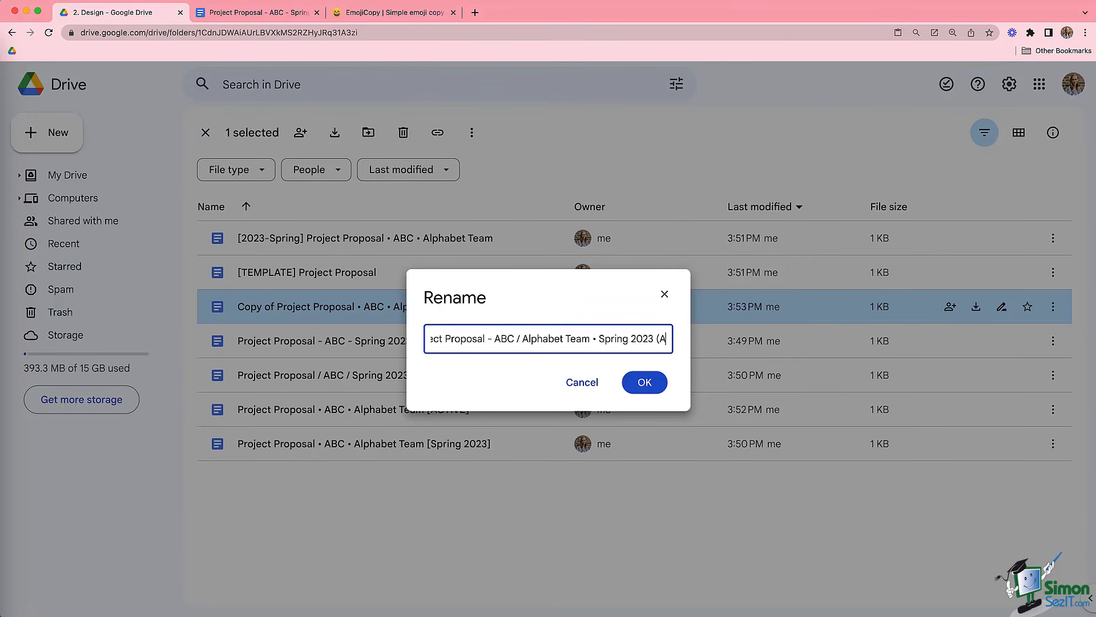
{"action": "type", "text": "RCHIVE)"}
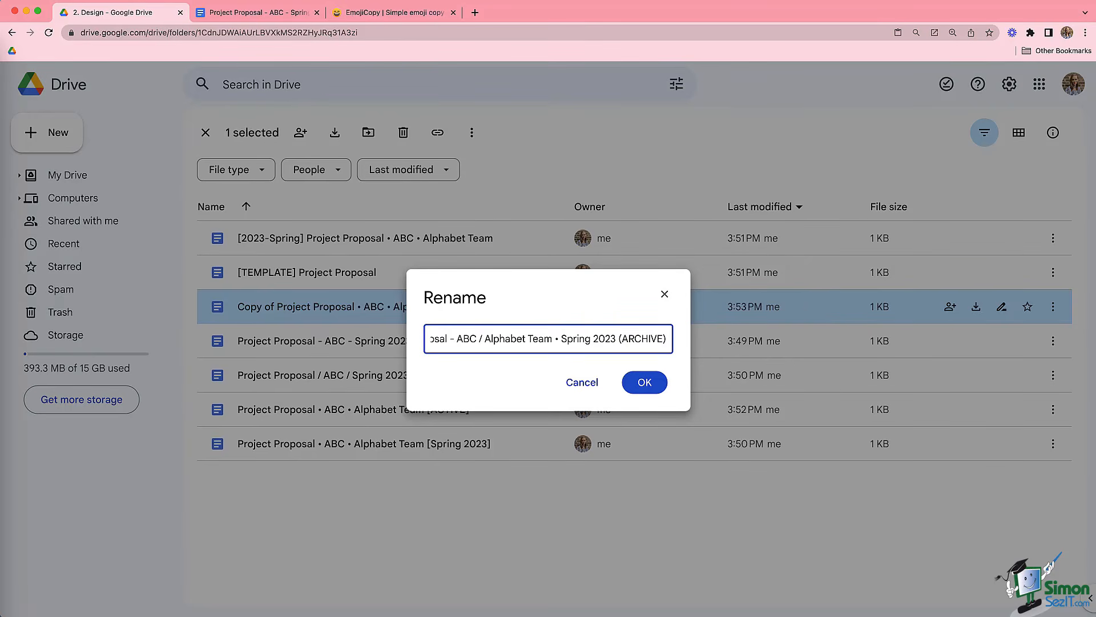
{"action": "left_click", "coordinate": [642, 390]}
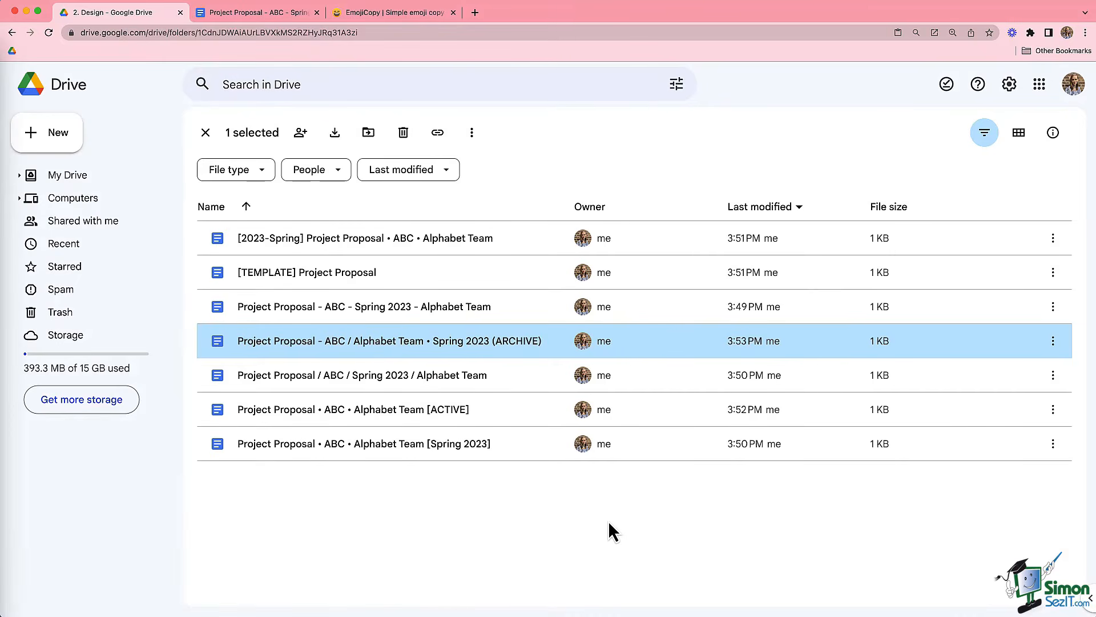
{"action": "left_click", "coordinate": [612, 531]}
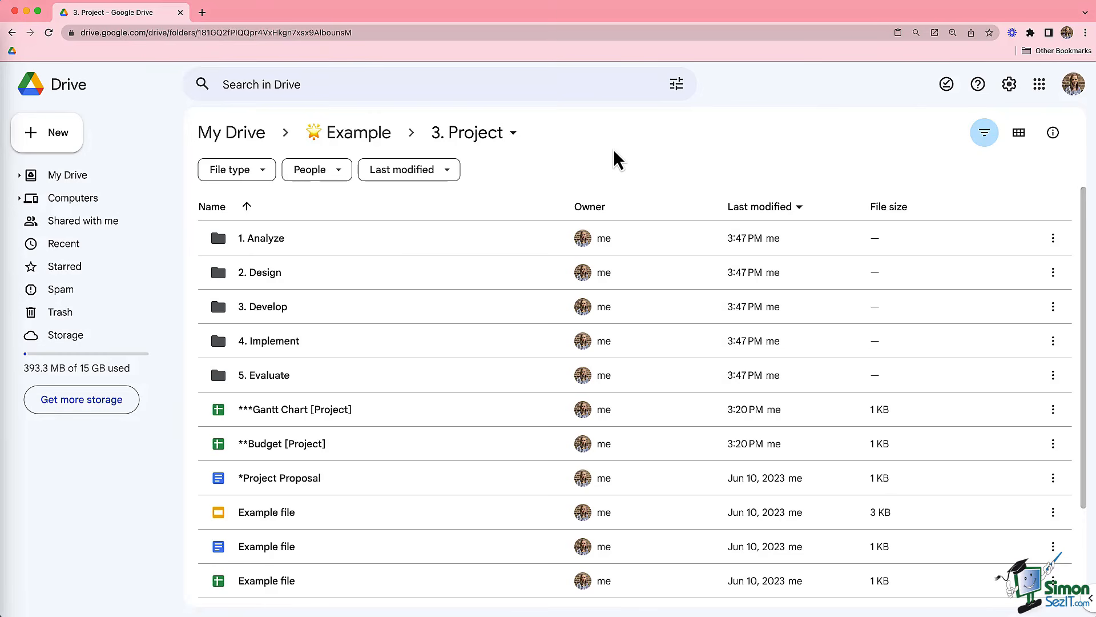
- Change the color of the 1. Analyze folder in 3. Project to purple
{"action": "right_click", "coordinate": [288, 243]}
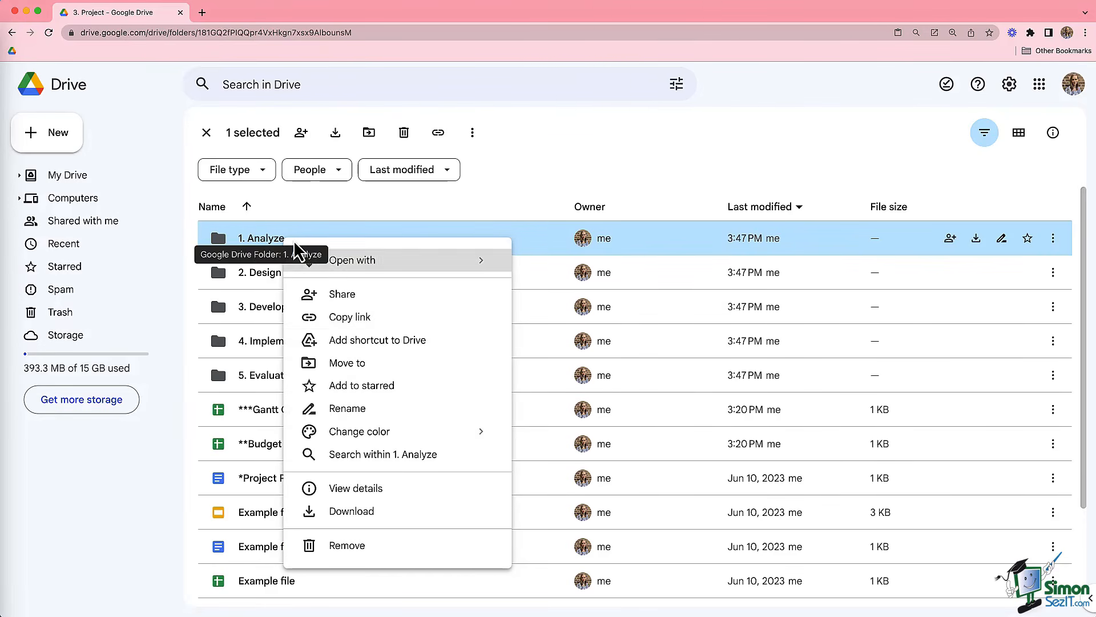
{"action": "mouse_move", "coordinate": [478, 443]}
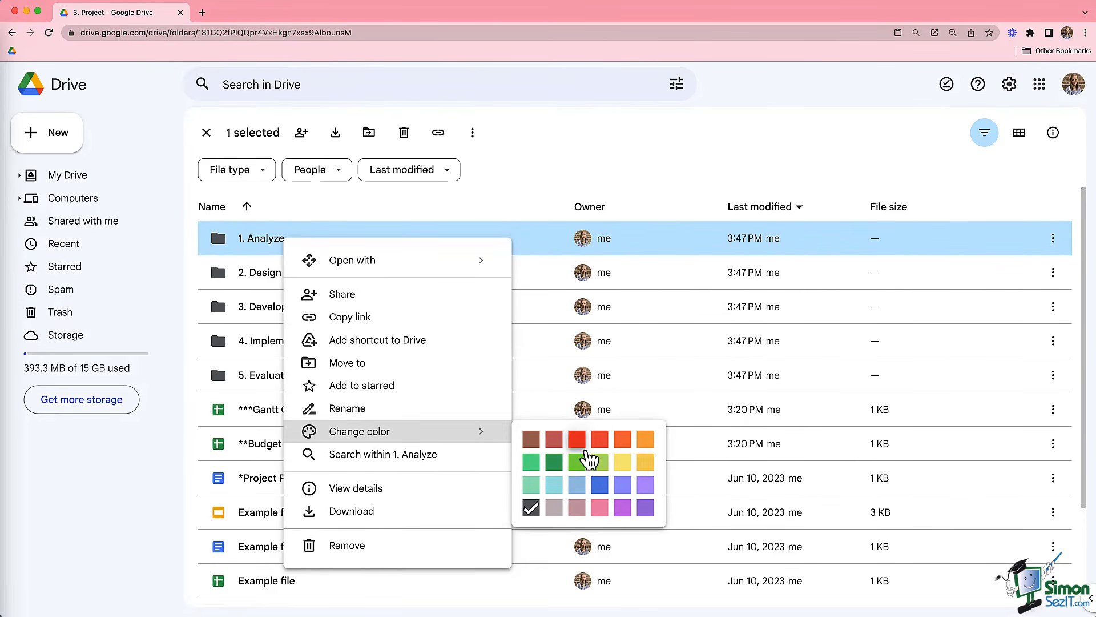
{"action": "left_click", "coordinate": [647, 508]}
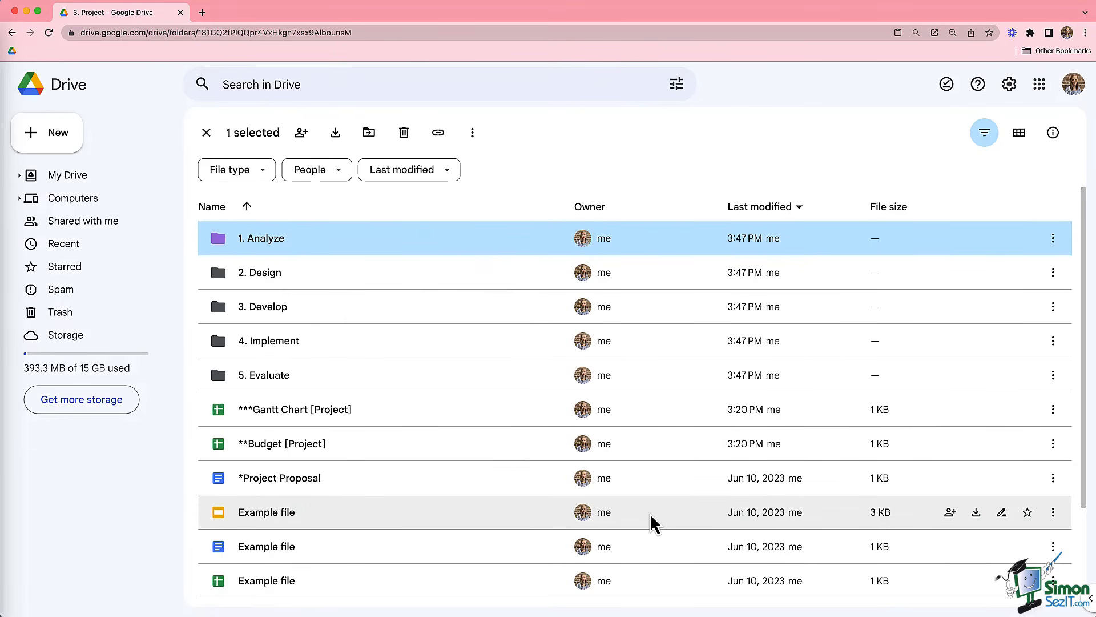
- Change the color of the 2. Design folder to blue and the 3. Develop folder to green
{"action": "right_click", "coordinate": [314, 285]}
{"action": "mouse_move", "coordinate": [517, 475]}
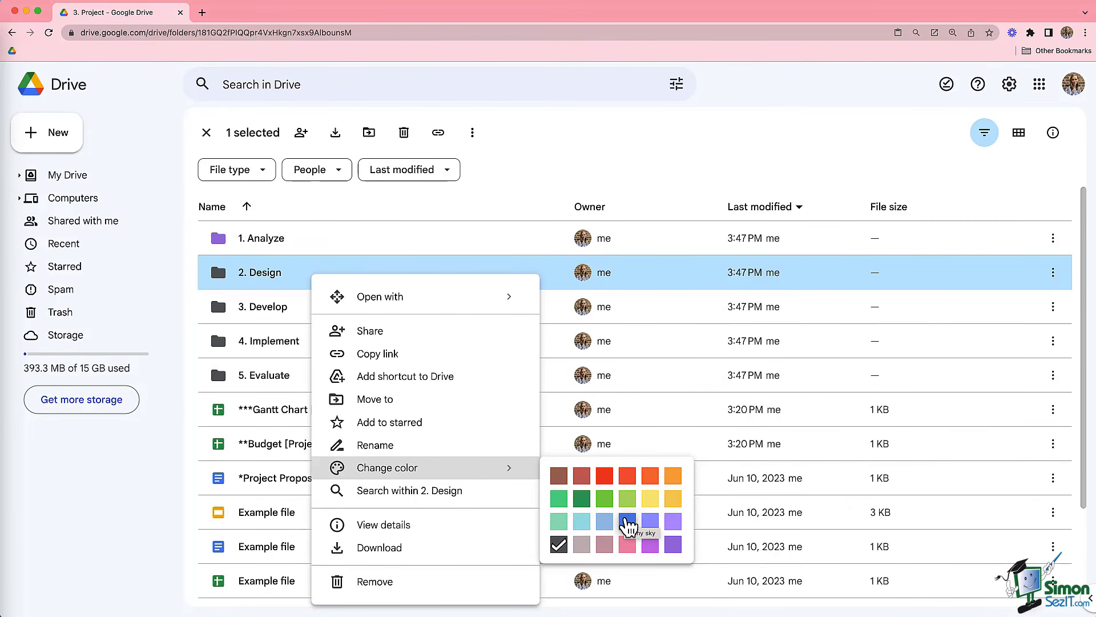
{"action": "left_click", "coordinate": [628, 524]}
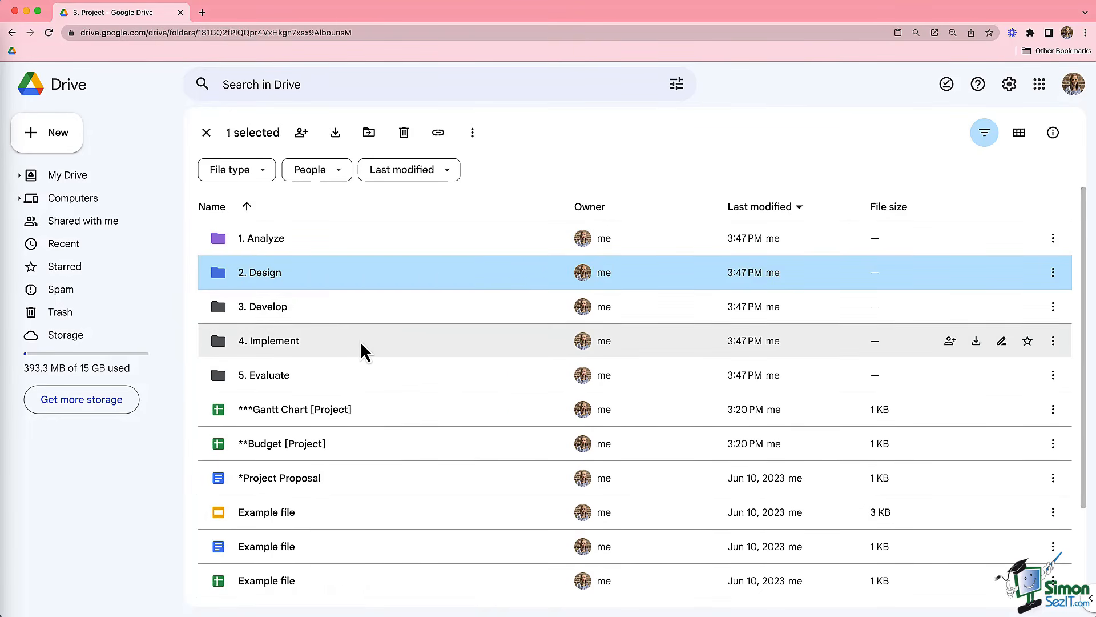
{"action": "right_click", "coordinate": [303, 316]}
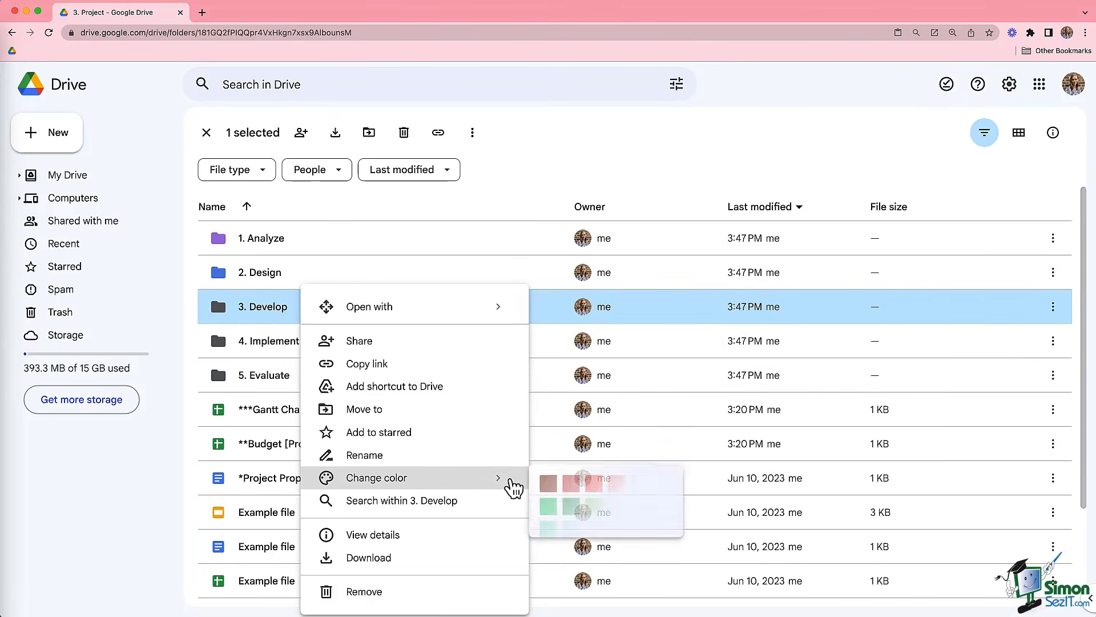
{"action": "left_click", "coordinate": [571, 509]}
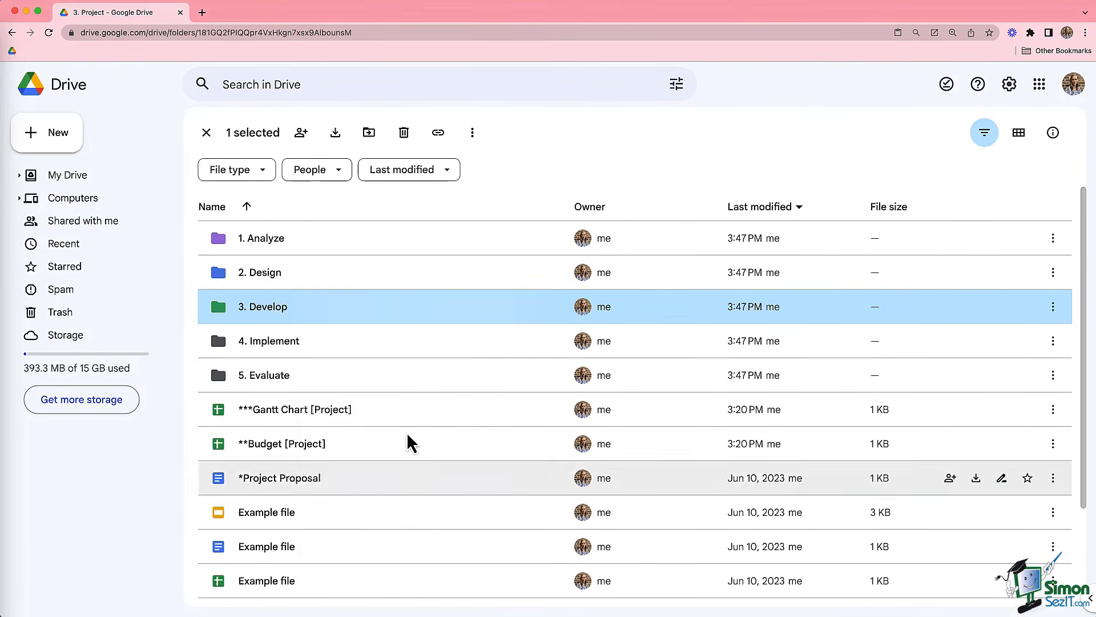
- Change the color of the 4. Implement folder to yellow and the 5. Evaluate folder to orange
{"action": "right_click", "coordinate": [261, 346]}
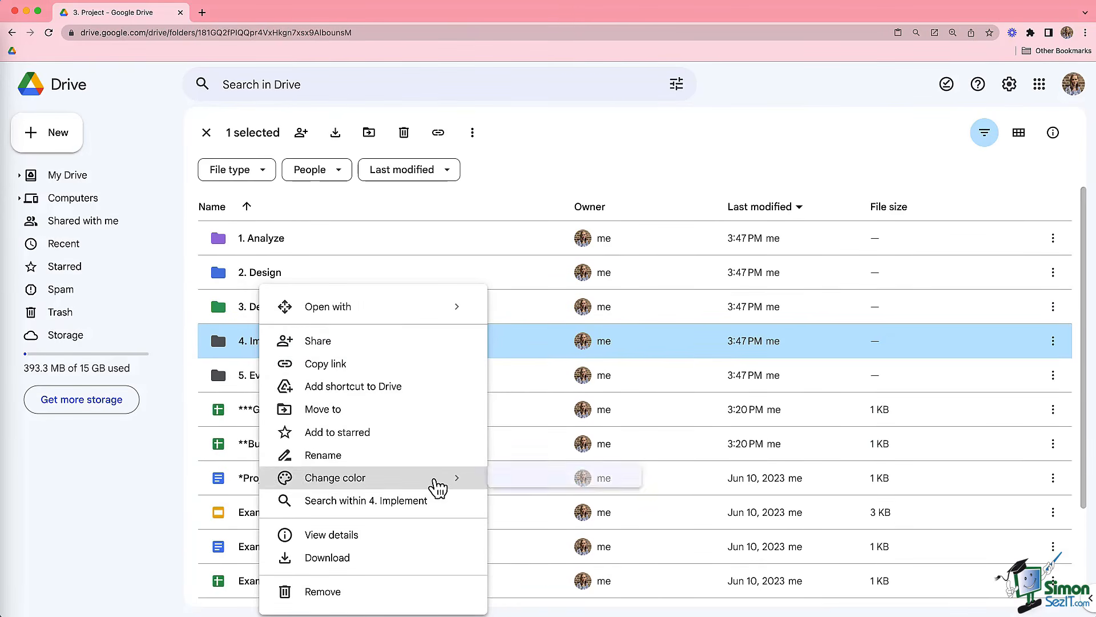
{"action": "mouse_move", "coordinate": [439, 487]}
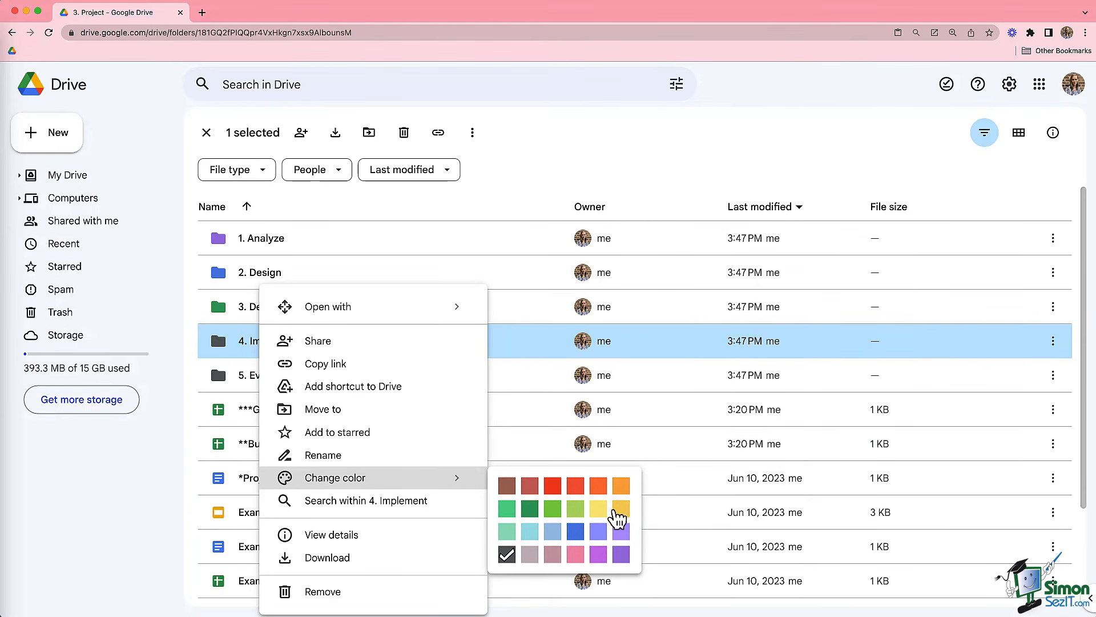
{"action": "left_click", "coordinate": [620, 510]}
{"action": "right_click", "coordinate": [251, 375]}
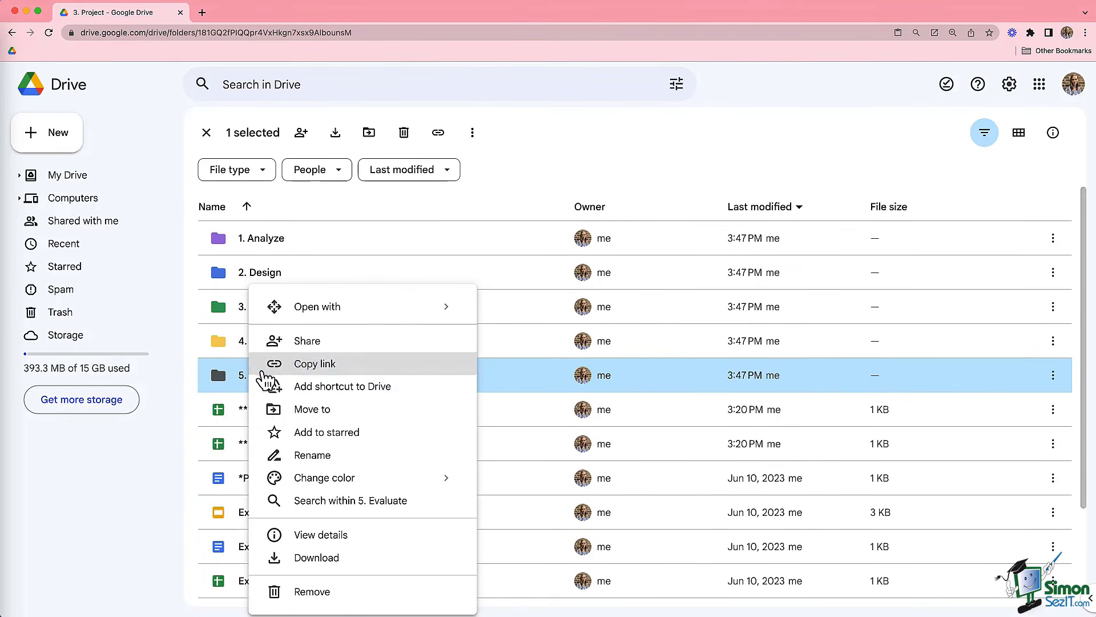
{"action": "mouse_move", "coordinate": [460, 484]}
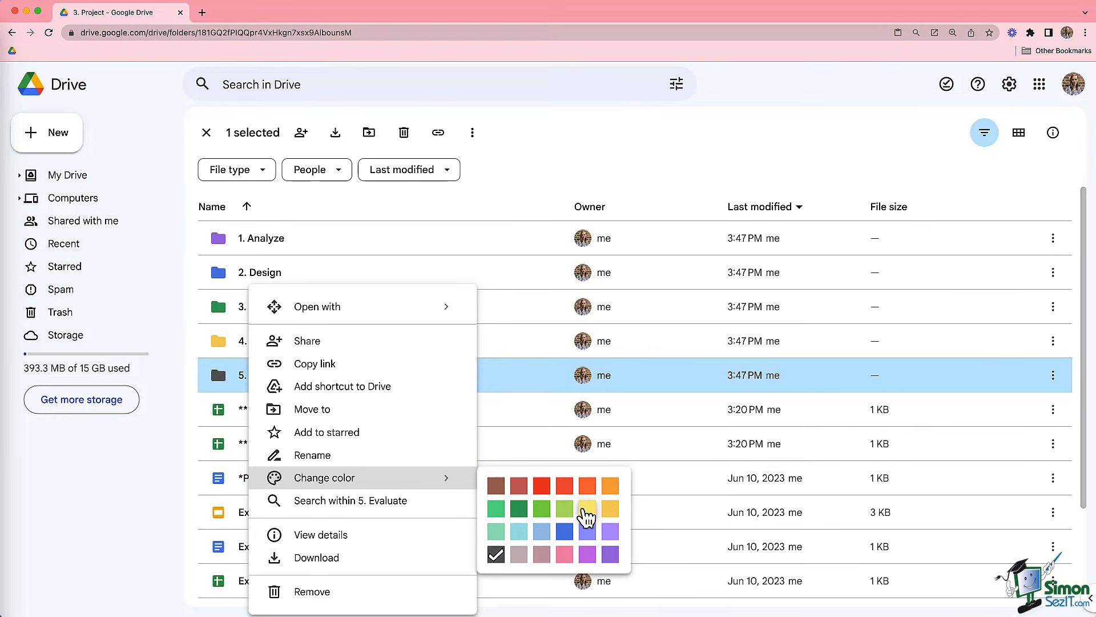
{"action": "left_click", "coordinate": [588, 493]}
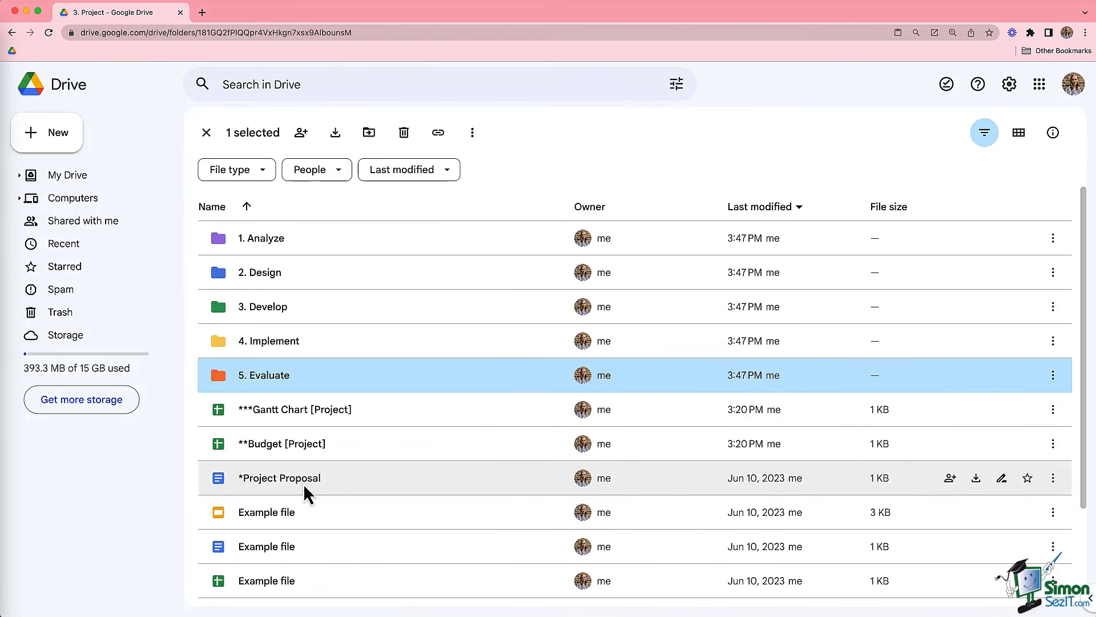
{"action": "left_click", "coordinate": [126, 496]}
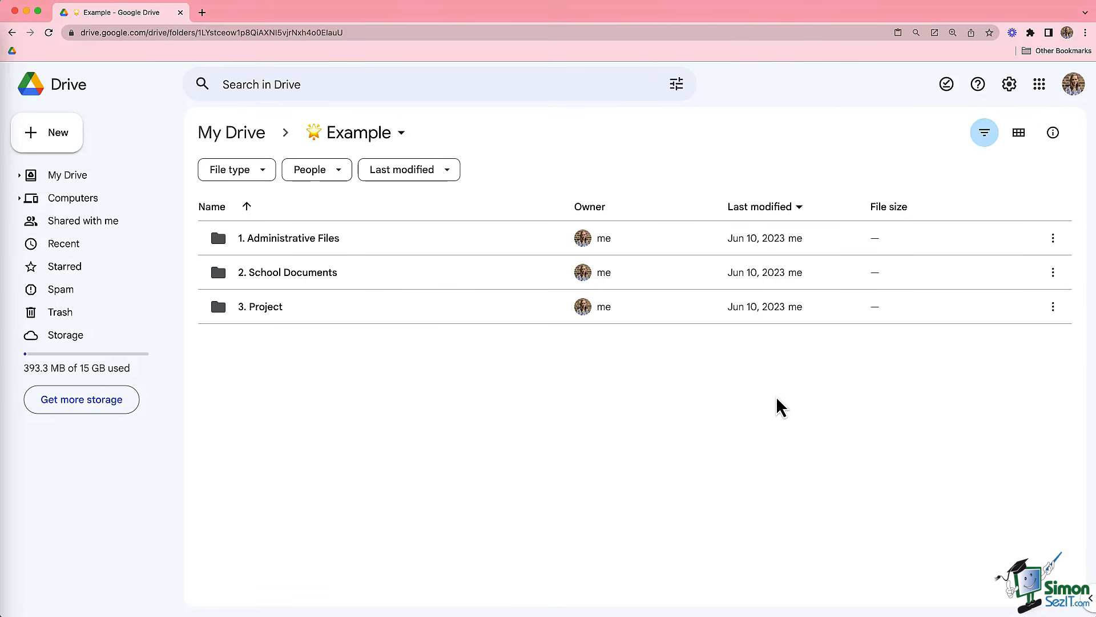
- Star the 3. Project folder in Example and the 3. Develop folder inside it
{"action": "mouse_move", "coordinate": [1070, 313]}
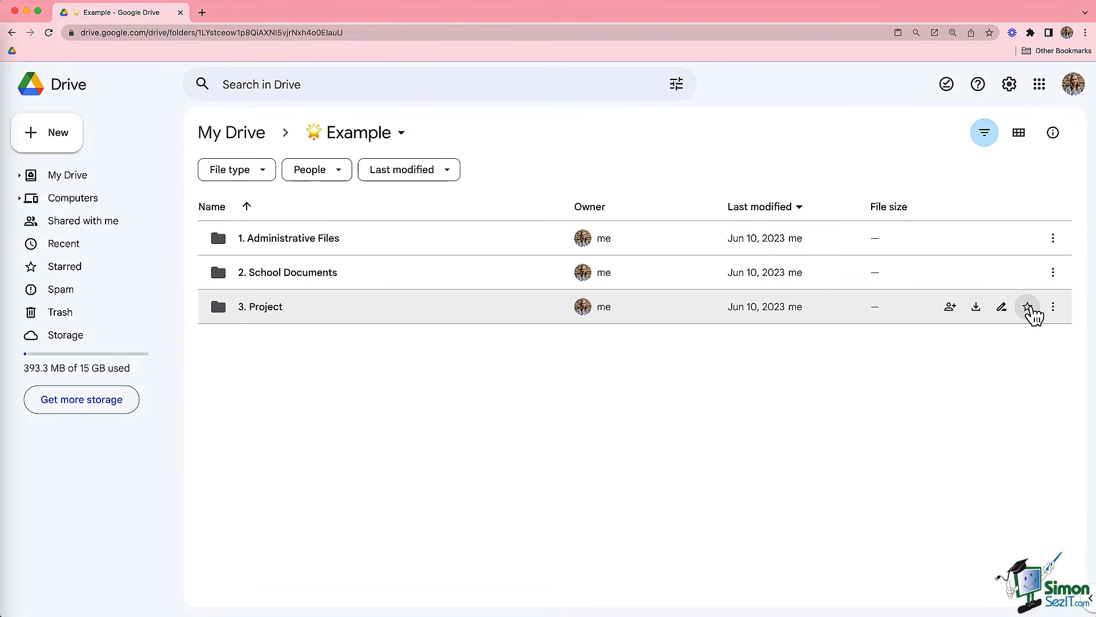
{"action": "left_click", "coordinate": [1028, 307]}
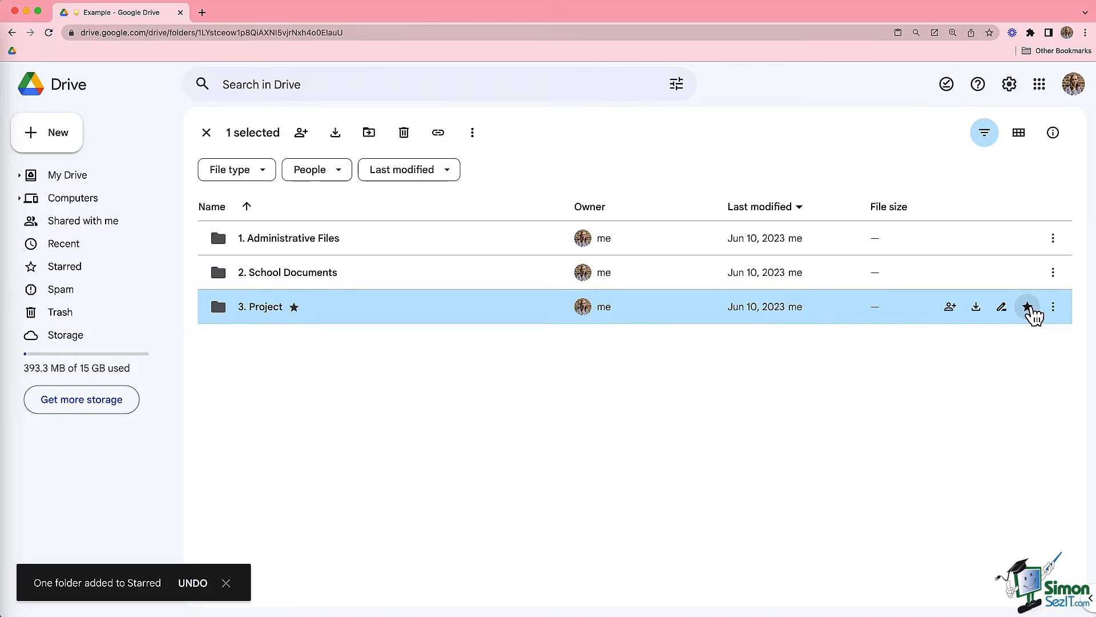
{"action": "double_click", "coordinate": [258, 311]}
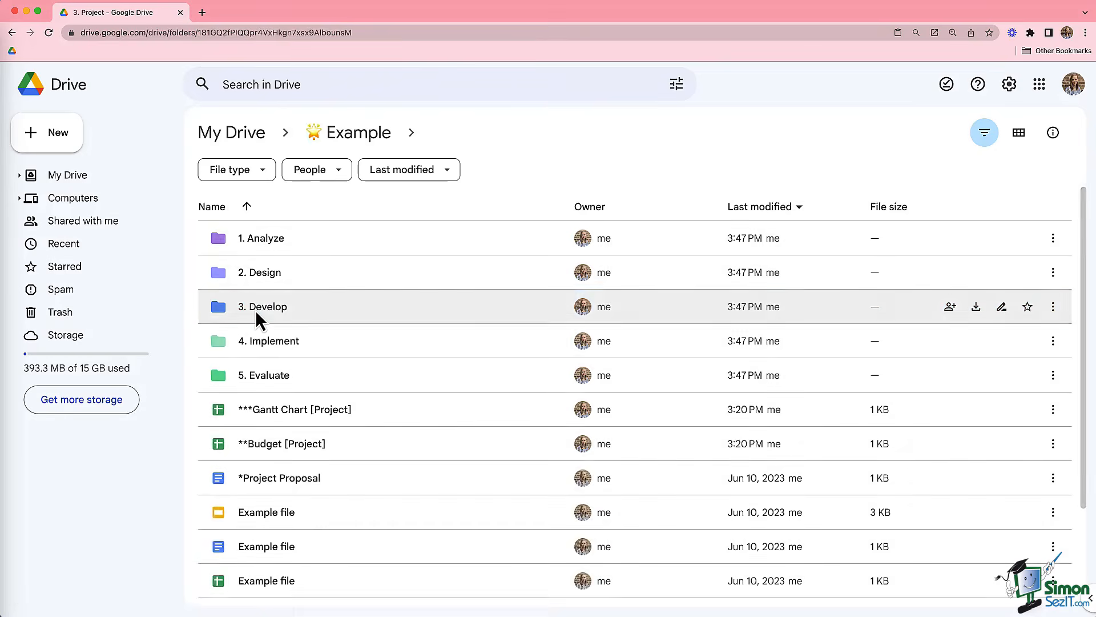
{"action": "left_click", "coordinate": [1028, 307]}
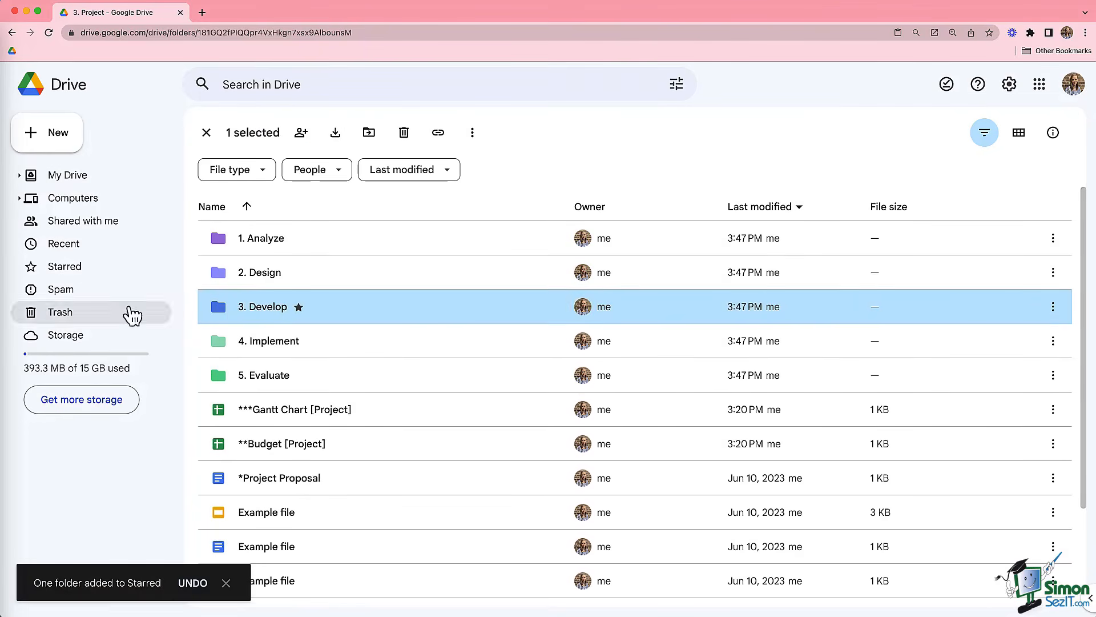
- In the 2. Design folder, star the file "[2023-Spring] Project Proposal • ABC • Alphabet Team" and open the Starred list
{"action": "double_click", "coordinate": [274, 272]}
{"action": "left_click", "coordinate": [1028, 239]}
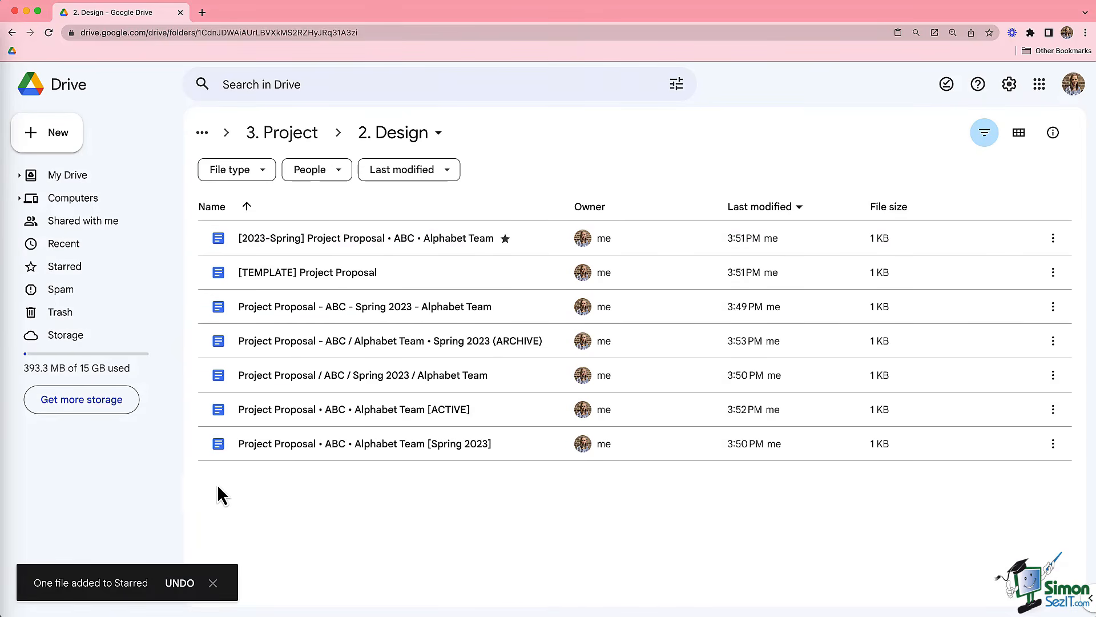
{"action": "left_click", "coordinate": [89, 268]}
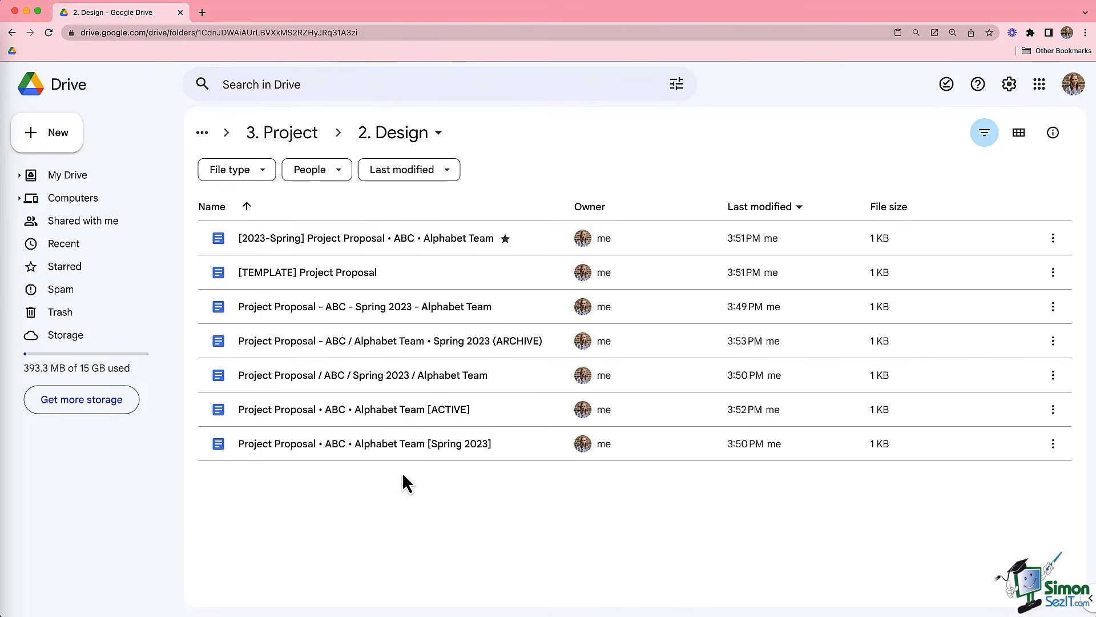
- Review the suggested, starred and all-locations destinations for moving "Project Proposal • ABC • Alphabet Team [ACTIVE]", including the folders within My Drive
{"action": "right_click", "coordinate": [408, 415]}
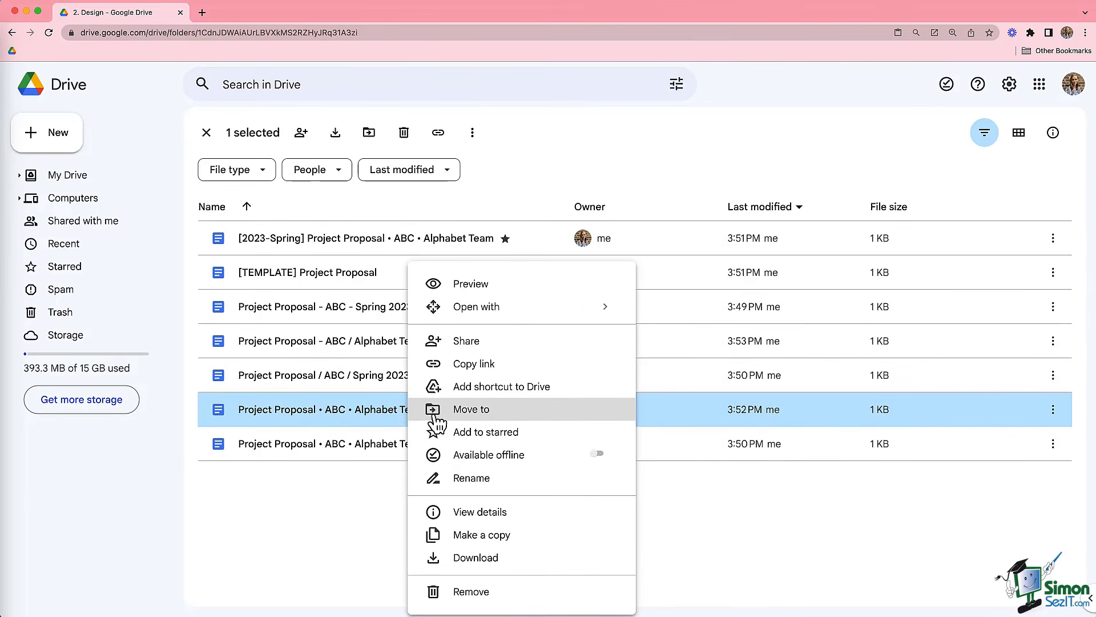
{"action": "left_click", "coordinate": [464, 413]}
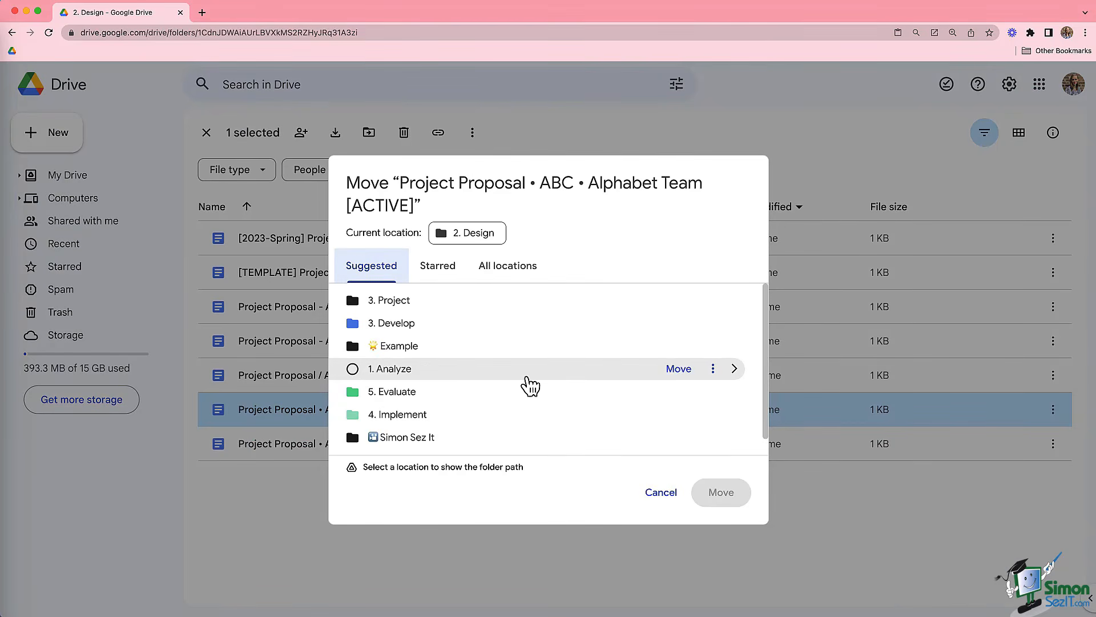
{"action": "left_click", "coordinate": [450, 278]}
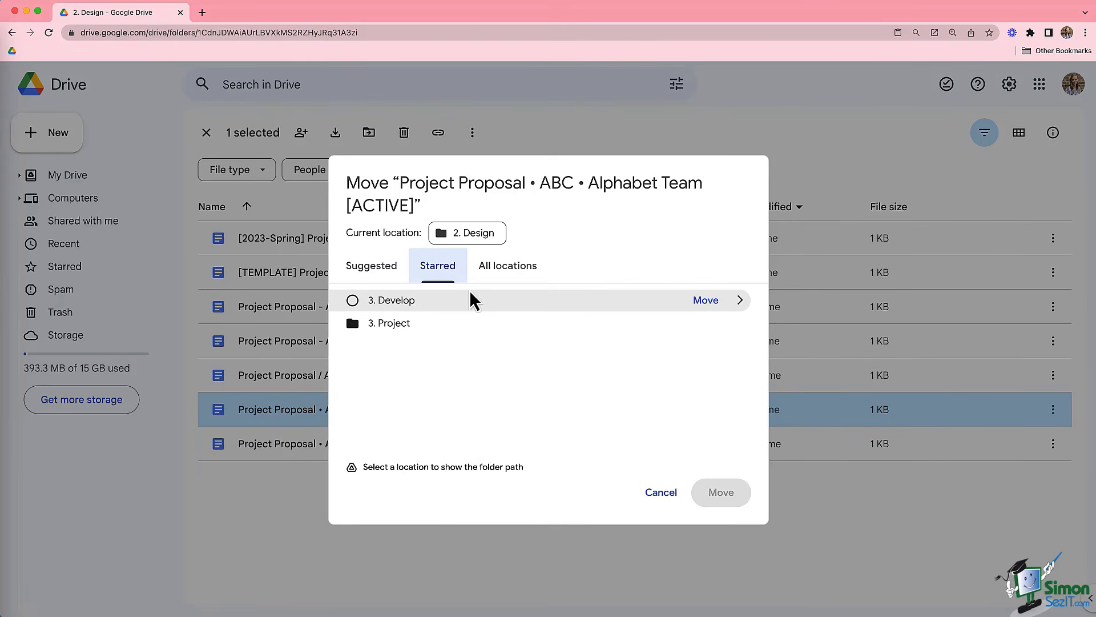
{"action": "left_click", "coordinate": [505, 280]}
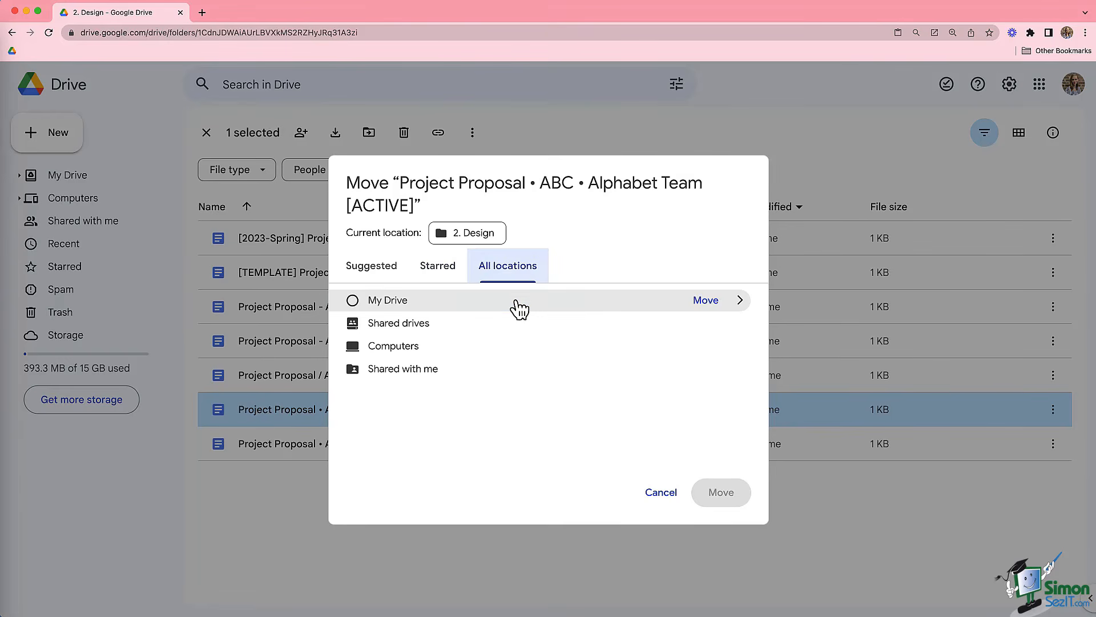
{"action": "left_click", "coordinate": [519, 308]}
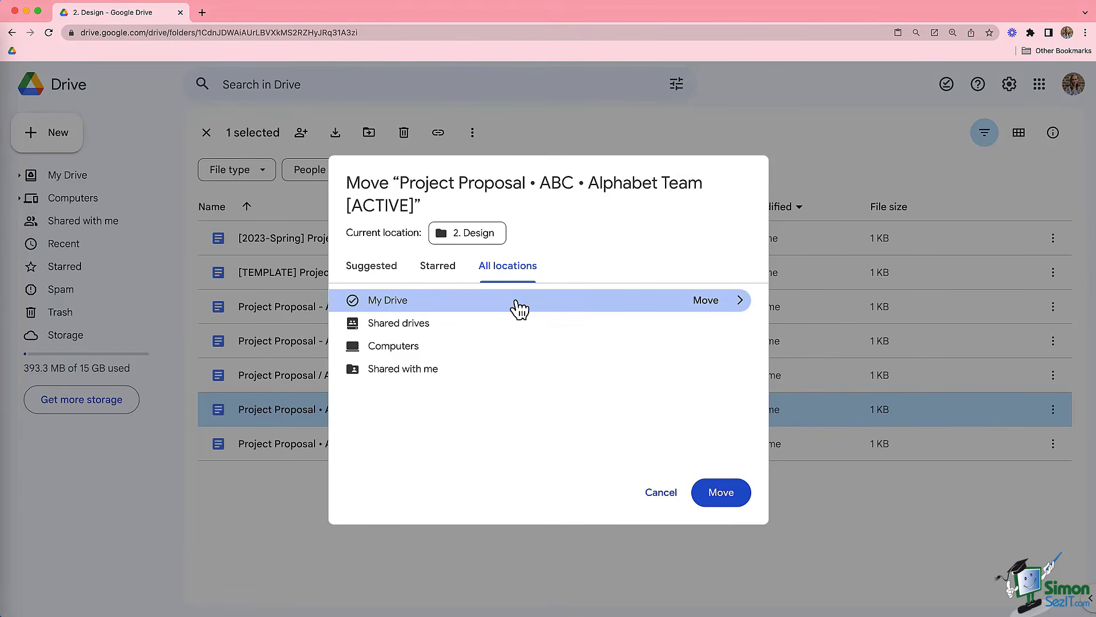
{"action": "left_click", "coordinate": [741, 301]}
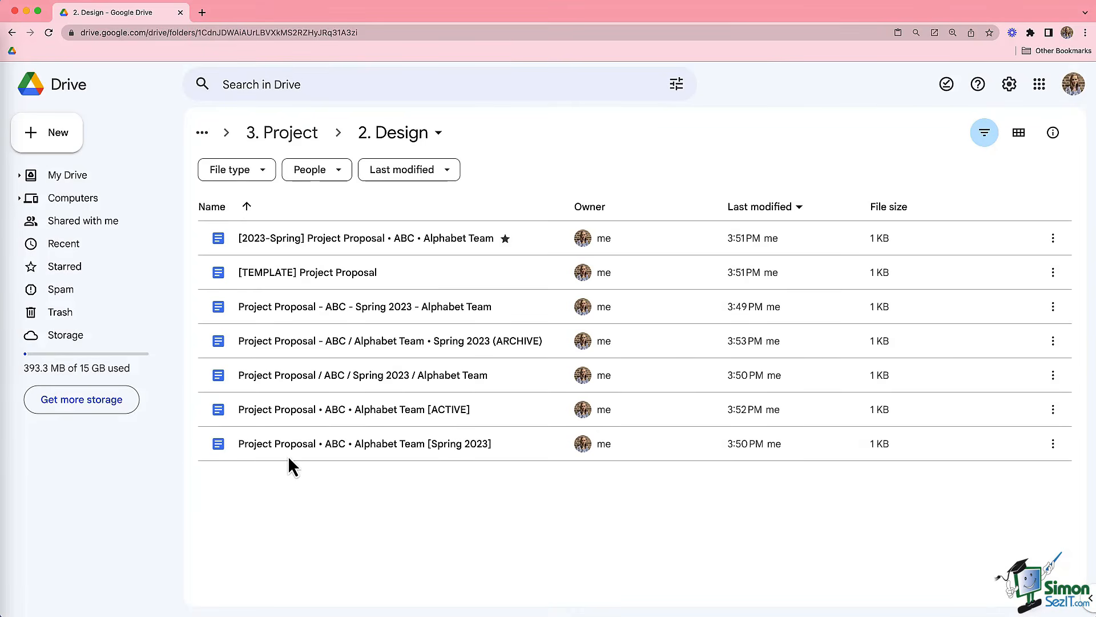
- Move "Project Proposal • ABC • Alphabet Team [ACTIVE]" into the 3. Develop folder under Example > 3. Project in the folder tree, and undo the move
{"action": "left_click", "coordinate": [18, 179]}
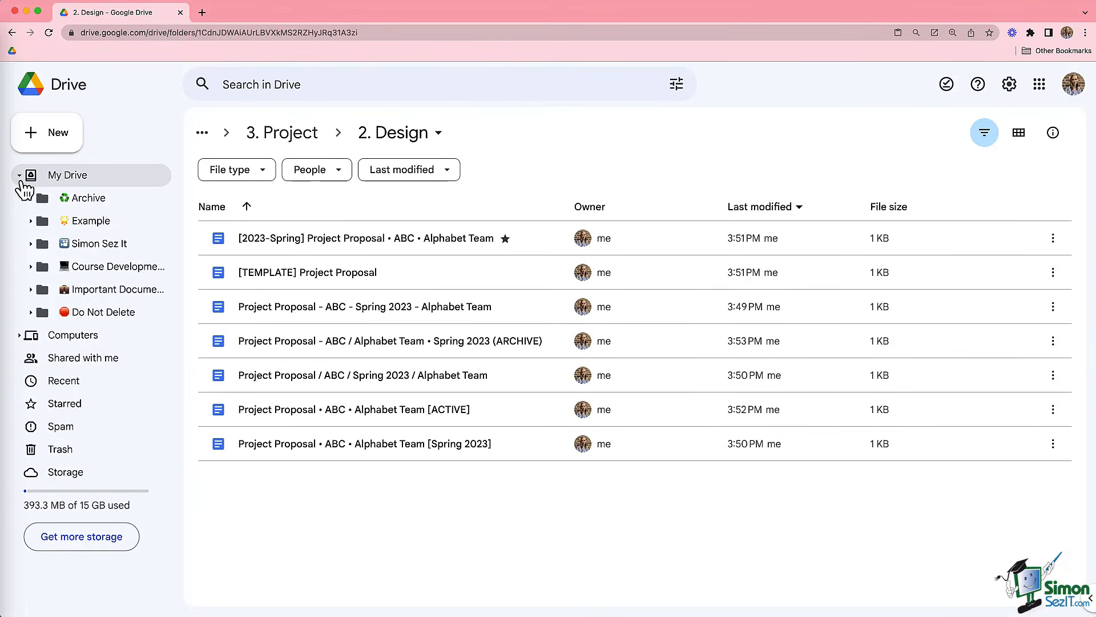
{"action": "left_click", "coordinate": [30, 221]}
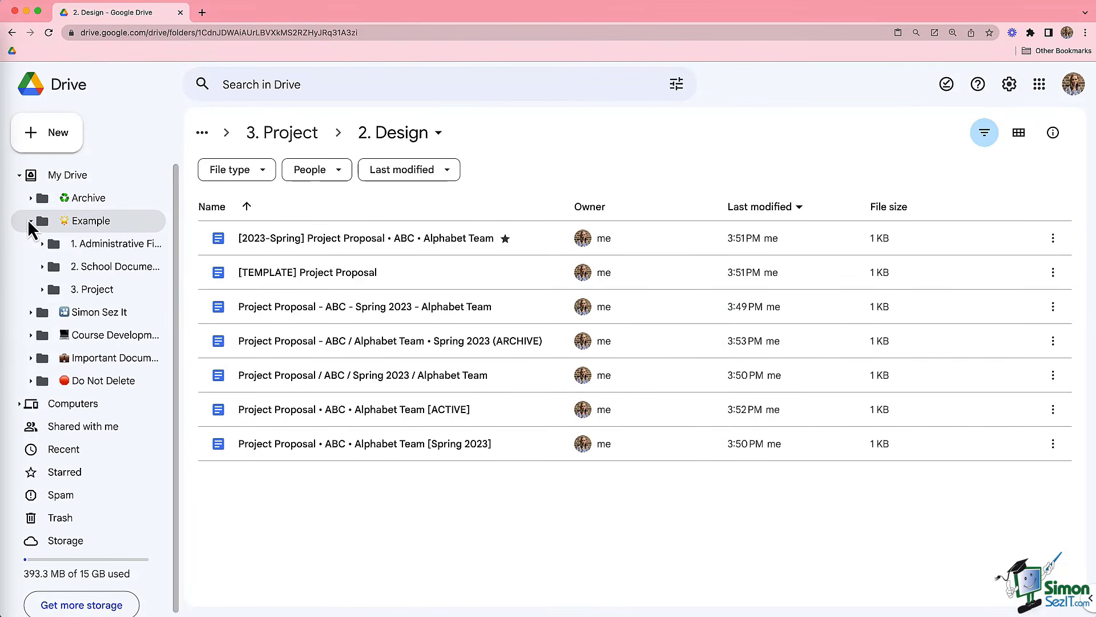
{"action": "left_click", "coordinate": [42, 290]}
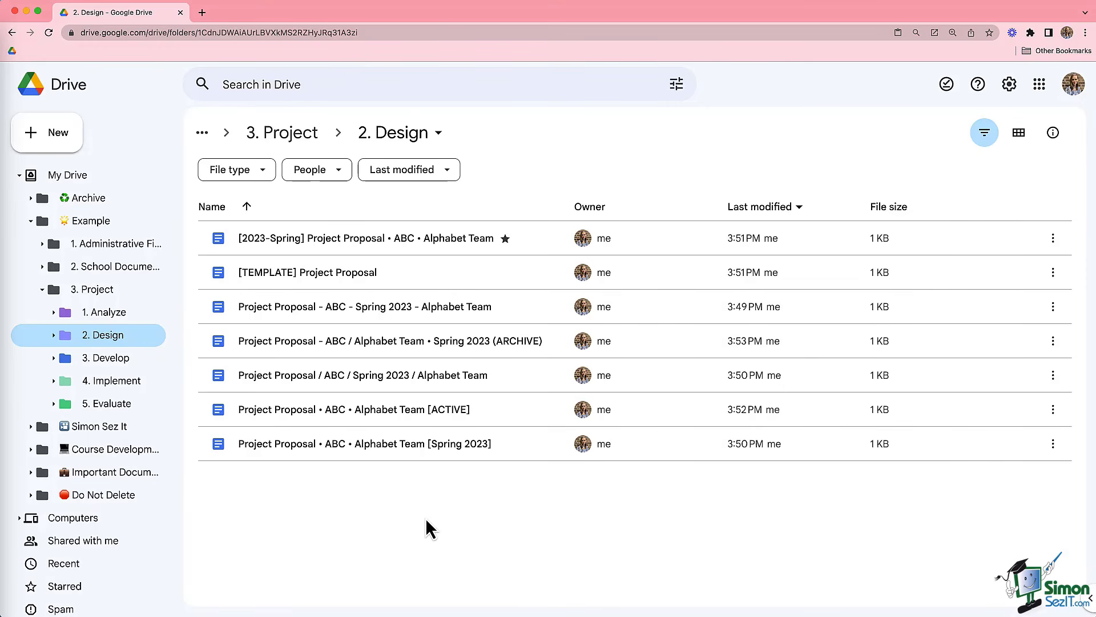
{"action": "left_click_drag", "start_coordinate": [334, 412], "coordinate": [86, 357]}
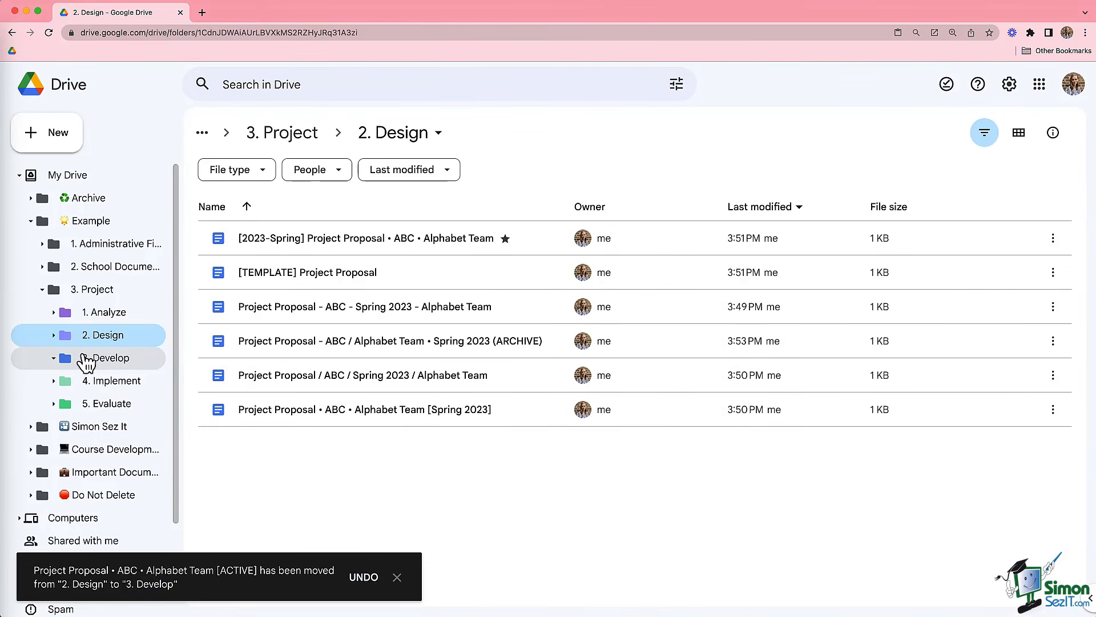
{"action": "left_click", "coordinate": [363, 576]}
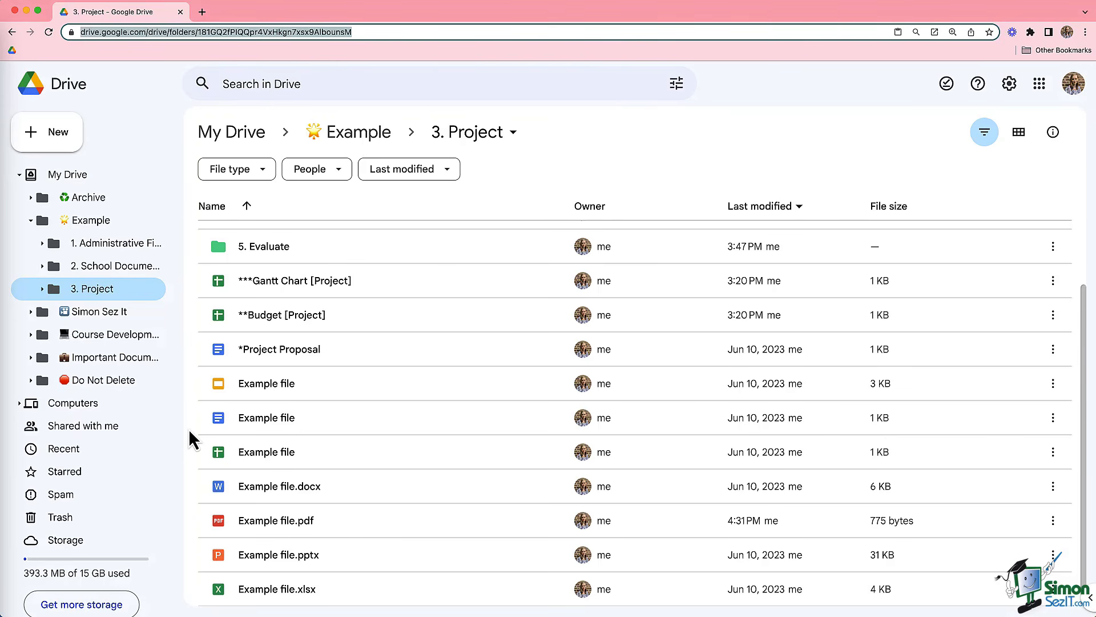
- Rename the "Example file" presentation in the 3. Project folder as "Example file (V1, Spring 2023)"
{"action": "left_click", "coordinate": [274, 385]}
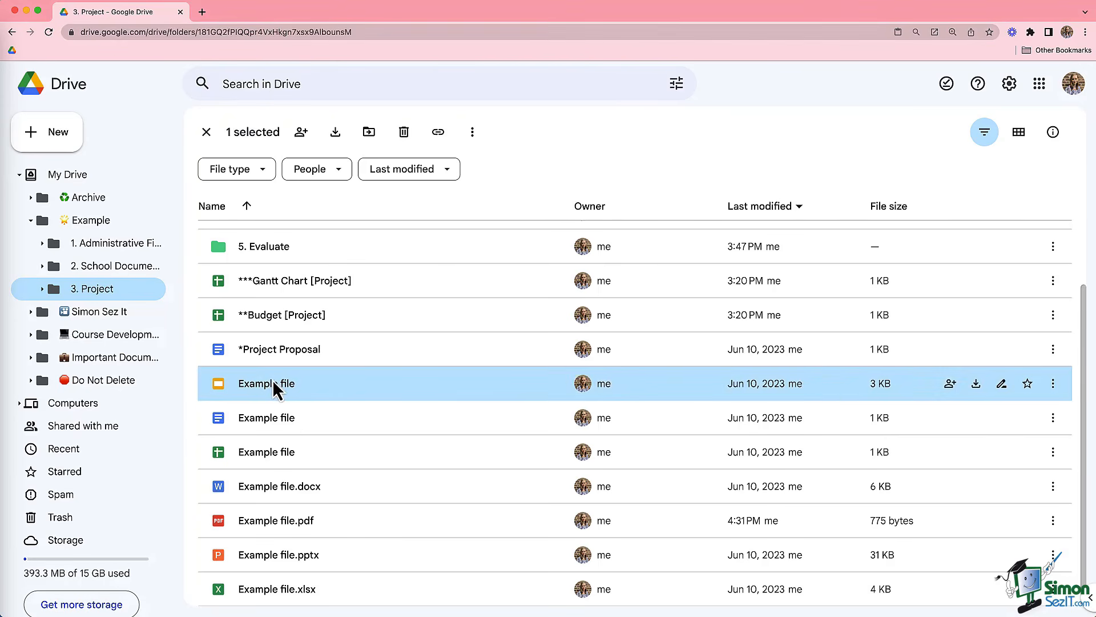
{"action": "left_click", "coordinate": [1002, 384]}
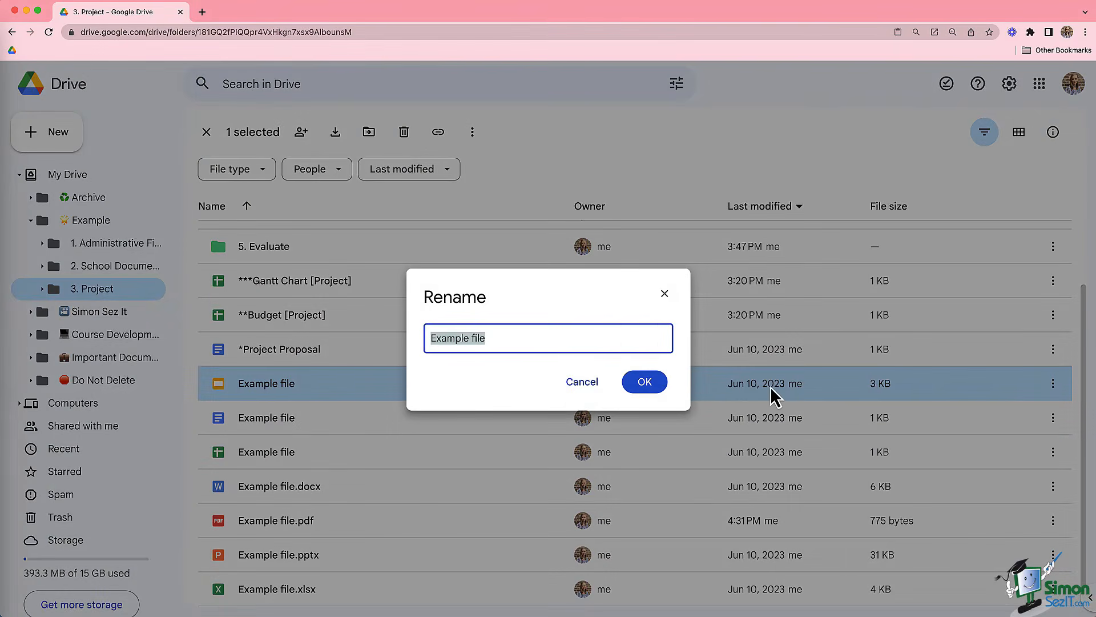
{"action": "left_click", "coordinate": [618, 335]}
{"action": "type", "text": "V1"}
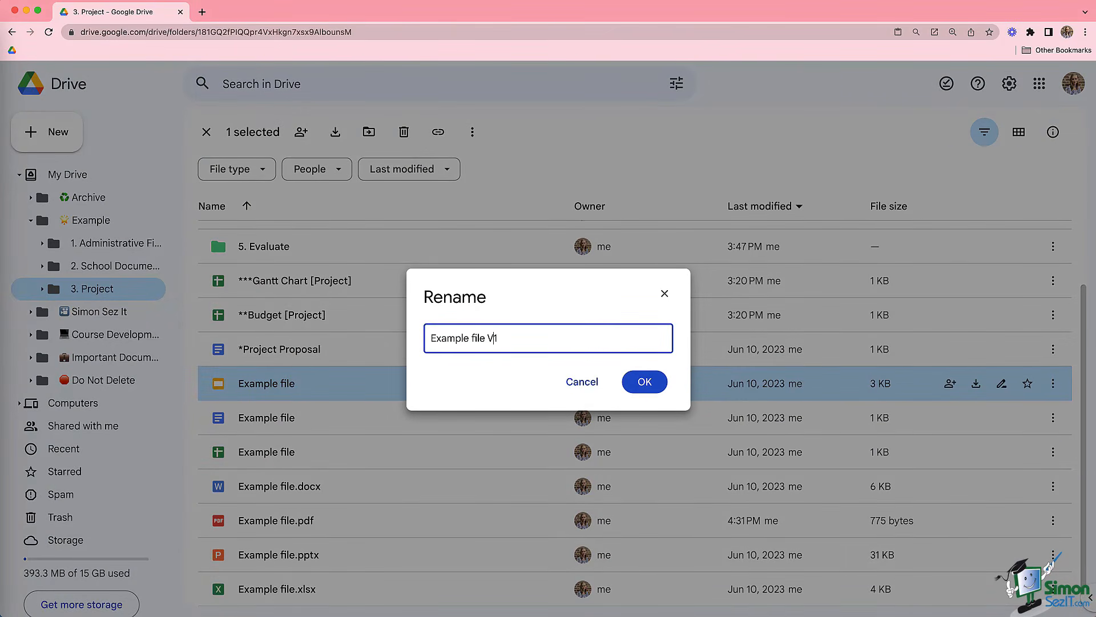
{"action": "left_click", "coordinate": [490, 338]}
{"action": "type", "text": "(V1, Spring 2023)"}
{"action": "key", "text": "super+a"}
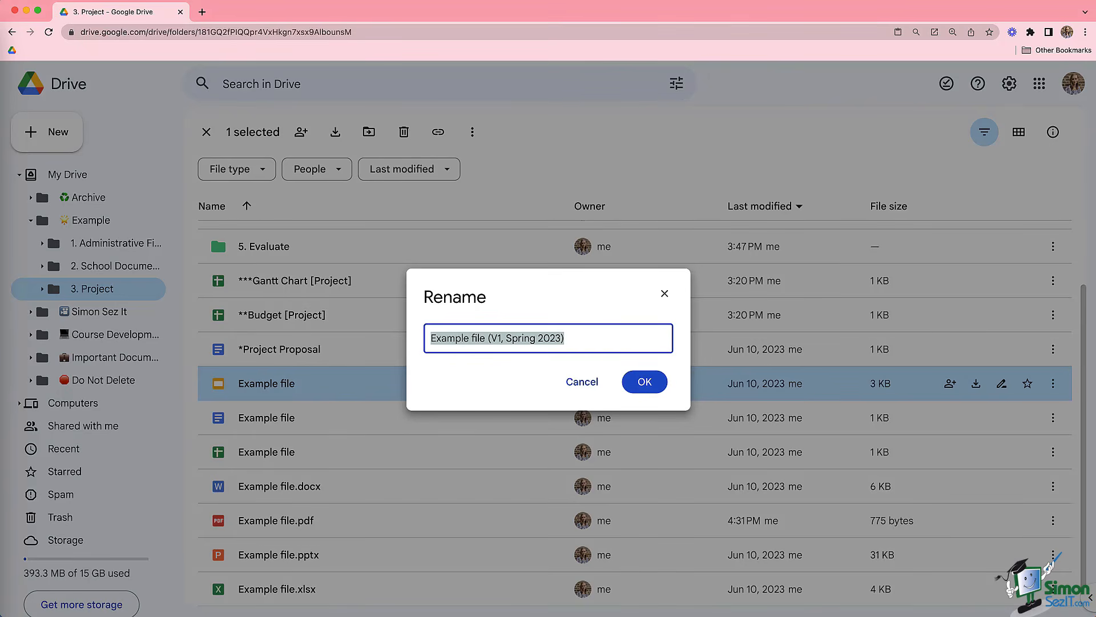
{"action": "left_click", "coordinate": [643, 388]}
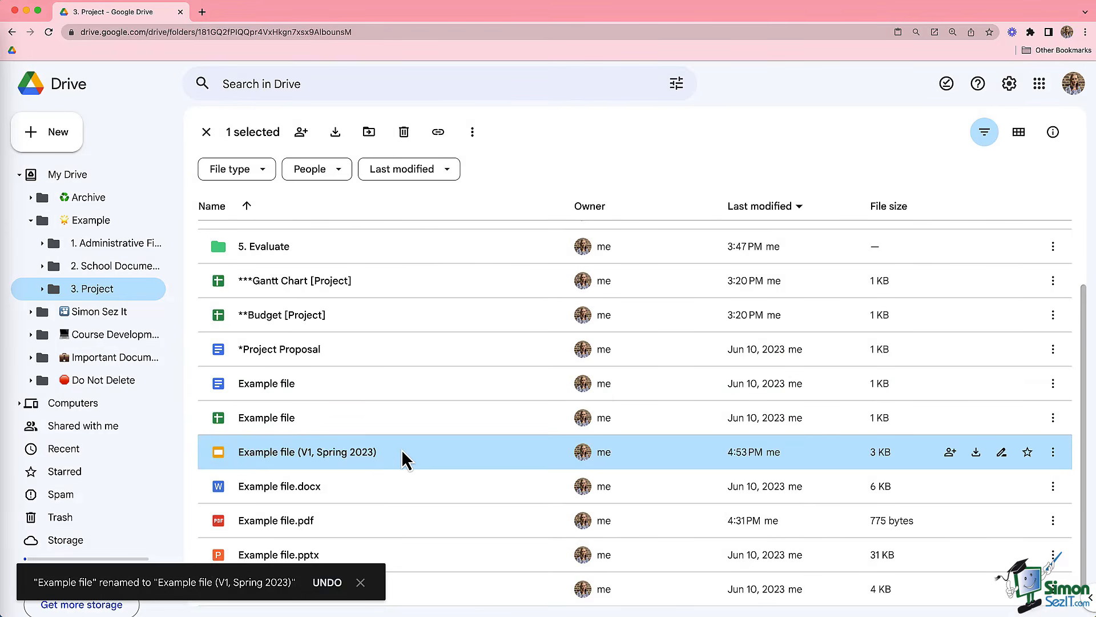
- Duplicate the V1 example presentation and name the copy "Example file (V2, Spring 2023)"
{"action": "key", "text": "super+c"}
{"action": "key", "text": "super+v"}
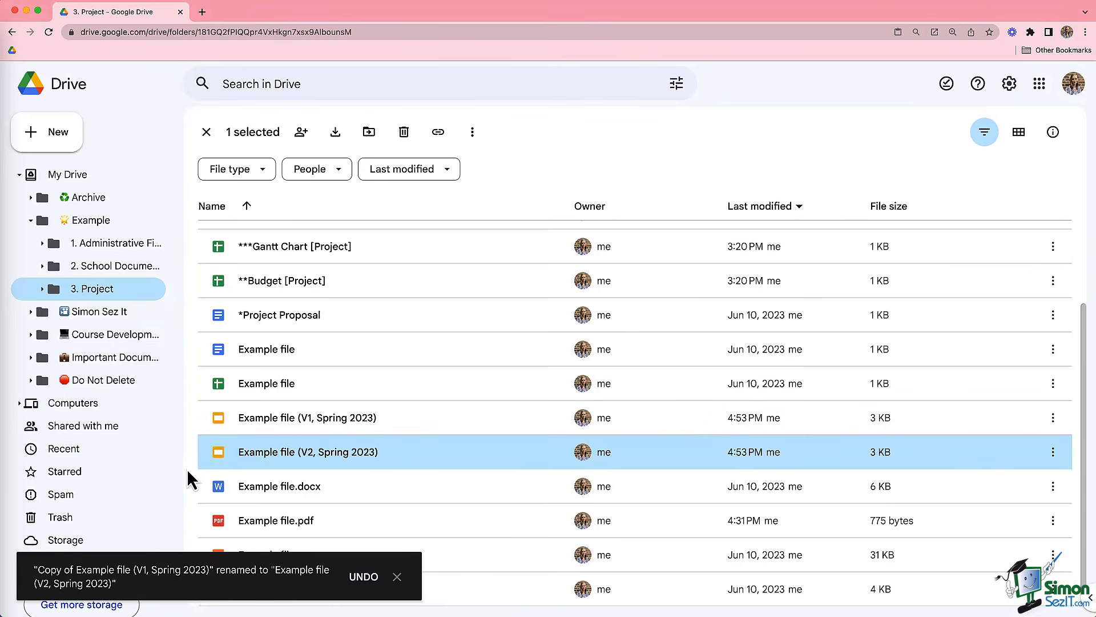
{"action": "left_click", "coordinate": [189, 464]}
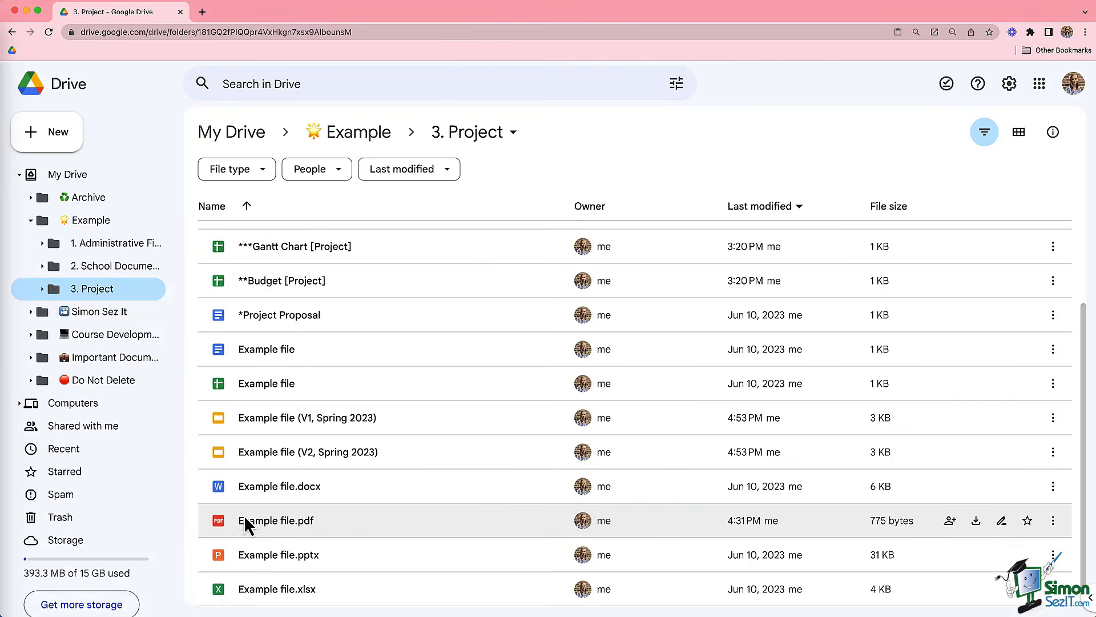
- Upload a new copy of "Example file.pdf" to the 3. Project folder, replacing the existing file
{"action": "left_click", "coordinate": [288, 522]}
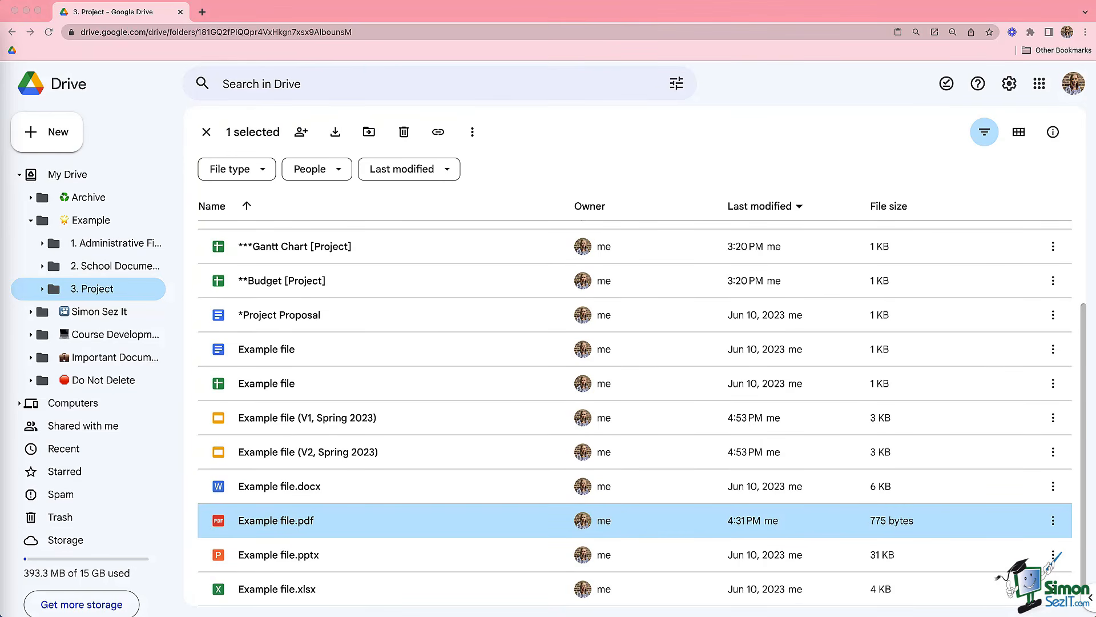
{"action": "left_click_drag", "start_coordinate": [1095, 171], "coordinate": [434, 303]}
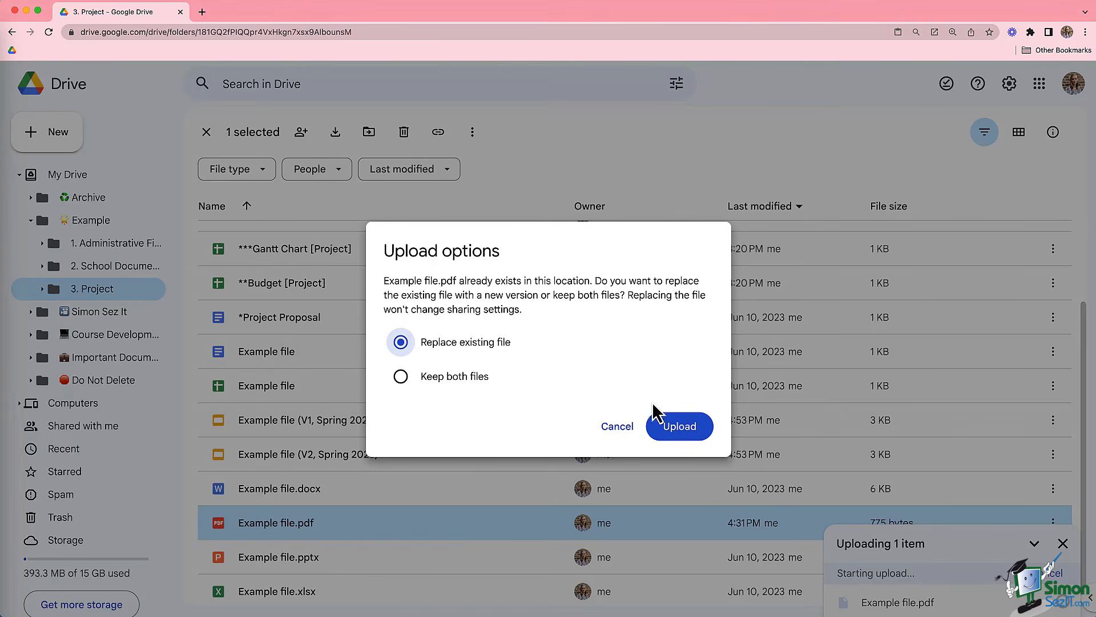
{"action": "left_click", "coordinate": [683, 427]}
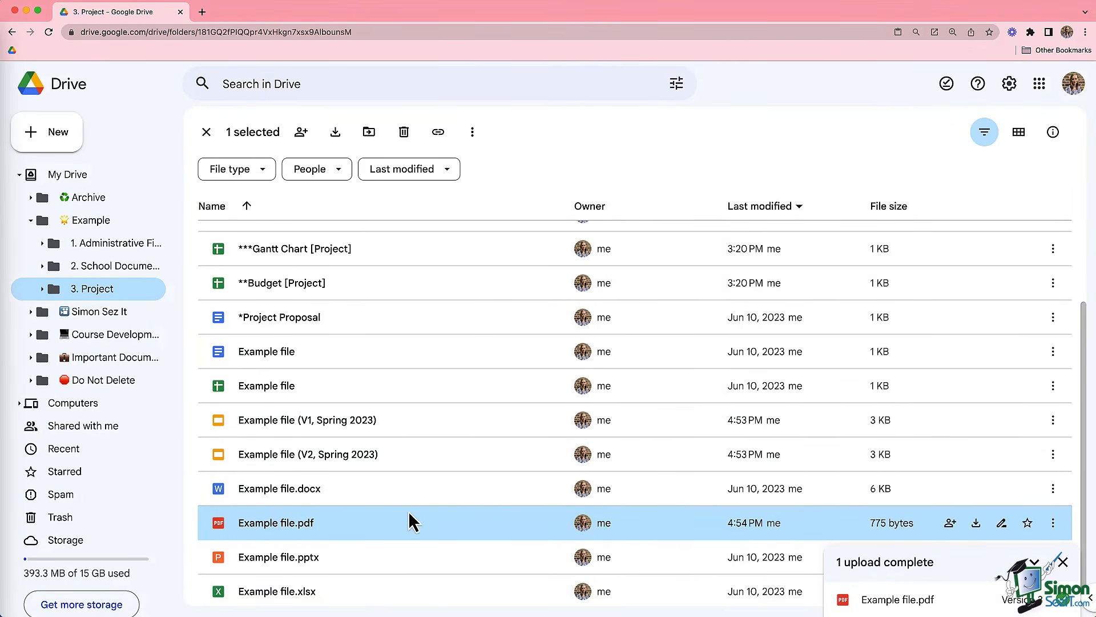
- Review the stored versions of "Example file.pdf" and the options available for Version 2
{"action": "right_click", "coordinate": [344, 522]}
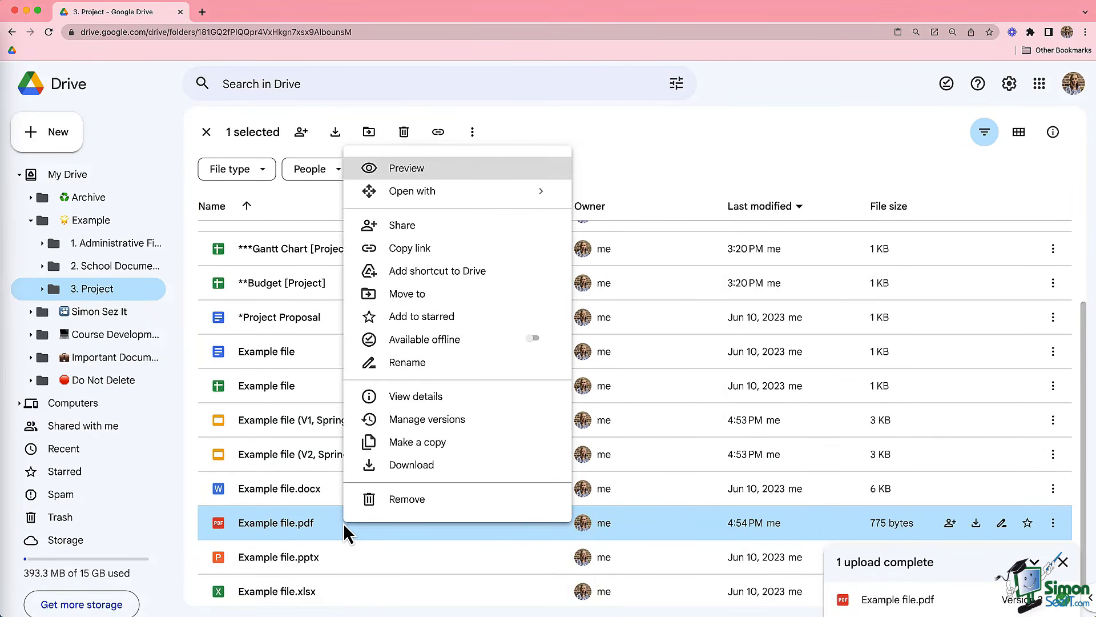
{"action": "left_click", "coordinate": [457, 422]}
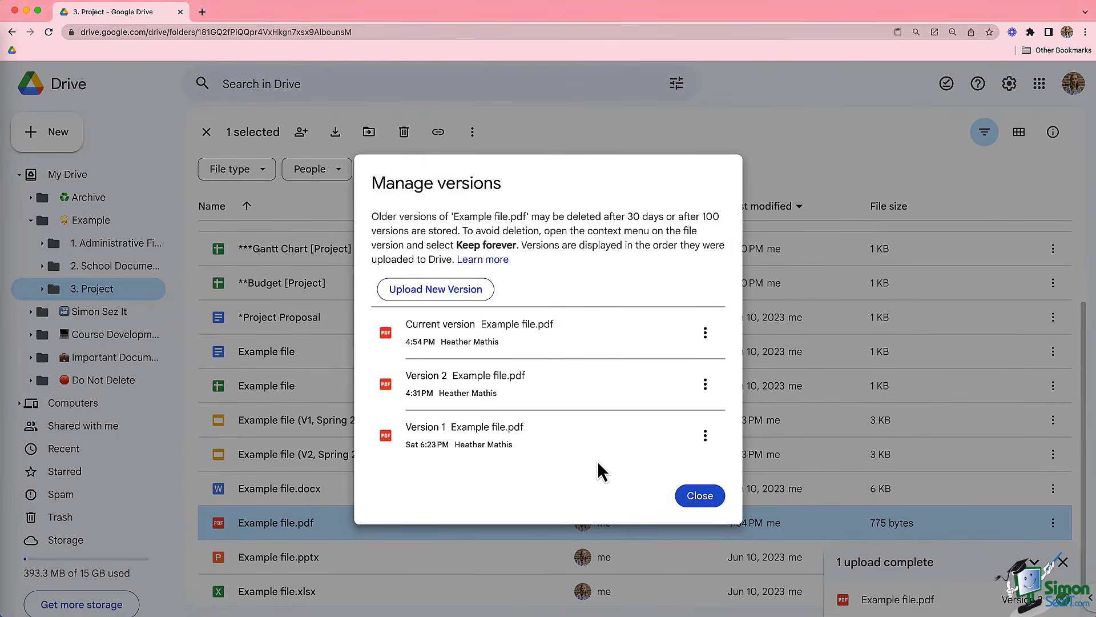
{"action": "left_click", "coordinate": [707, 383]}
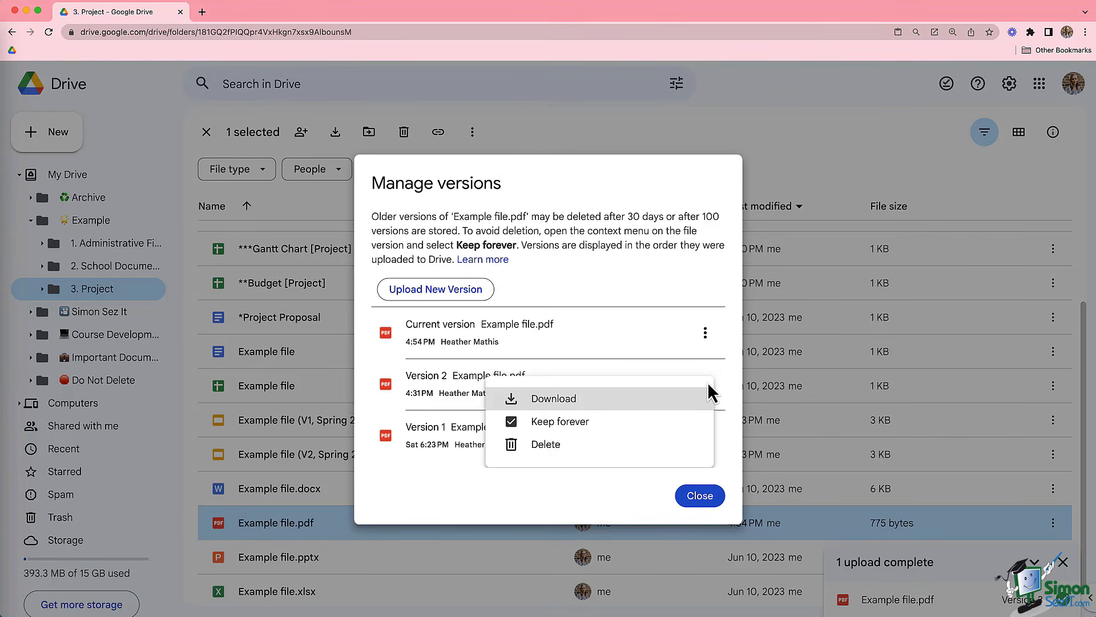
{"action": "left_click", "coordinate": [651, 495]}
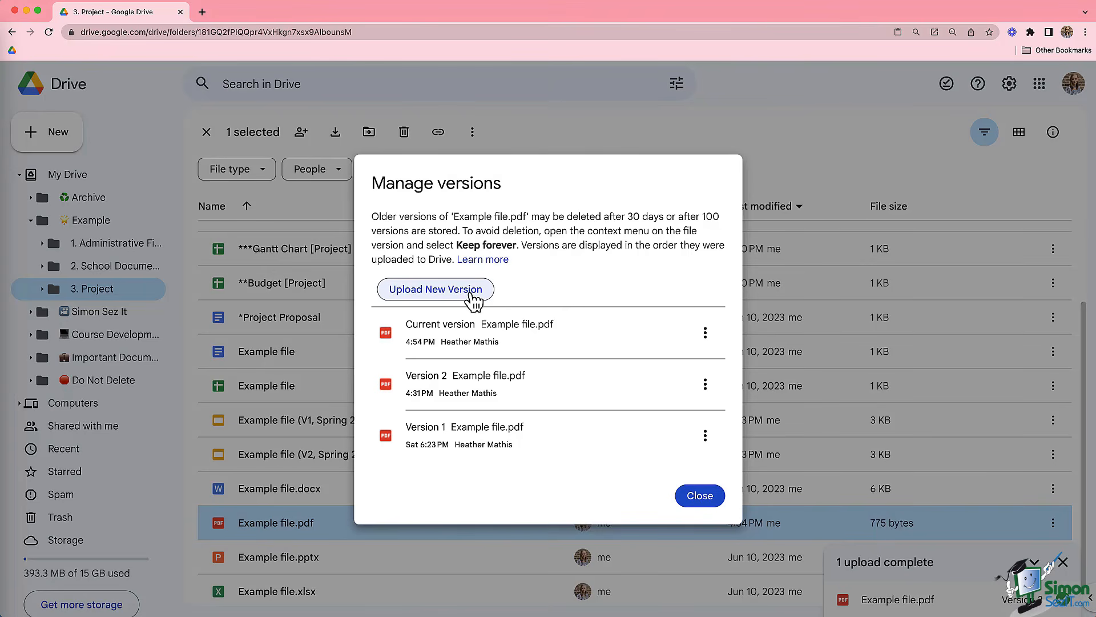
{"action": "left_click", "coordinate": [701, 496]}
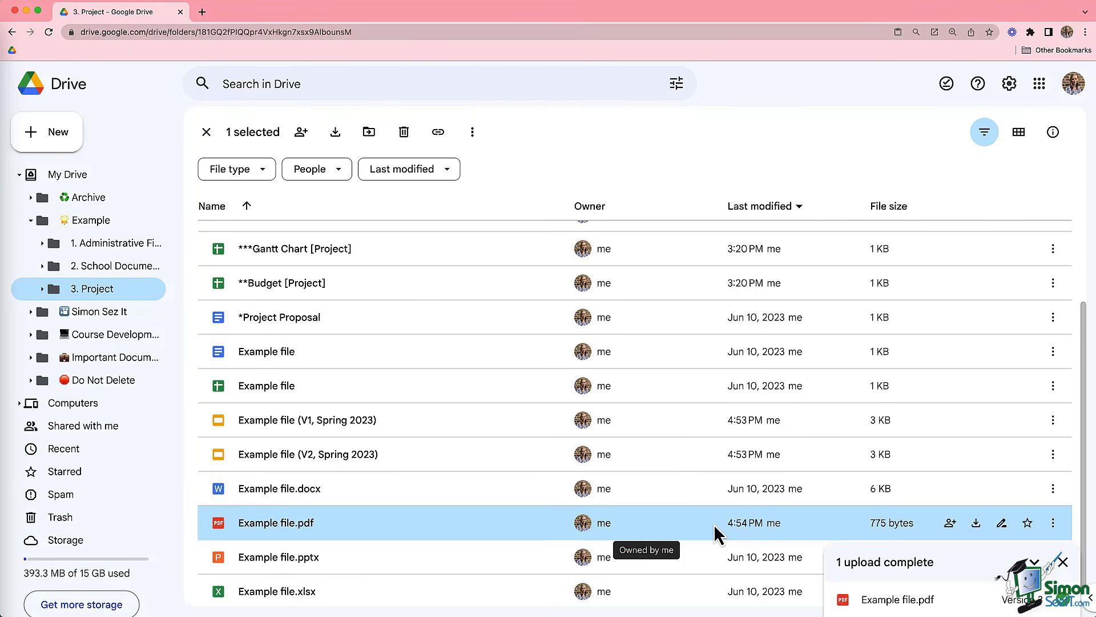
- Add a shortcut to "**Budget [Project]" in the Demo folder under My Drive > Archive
{"action": "scroll", "coordinate": [714, 523], "scroll_direction": "up", "scroll_amount": 5}
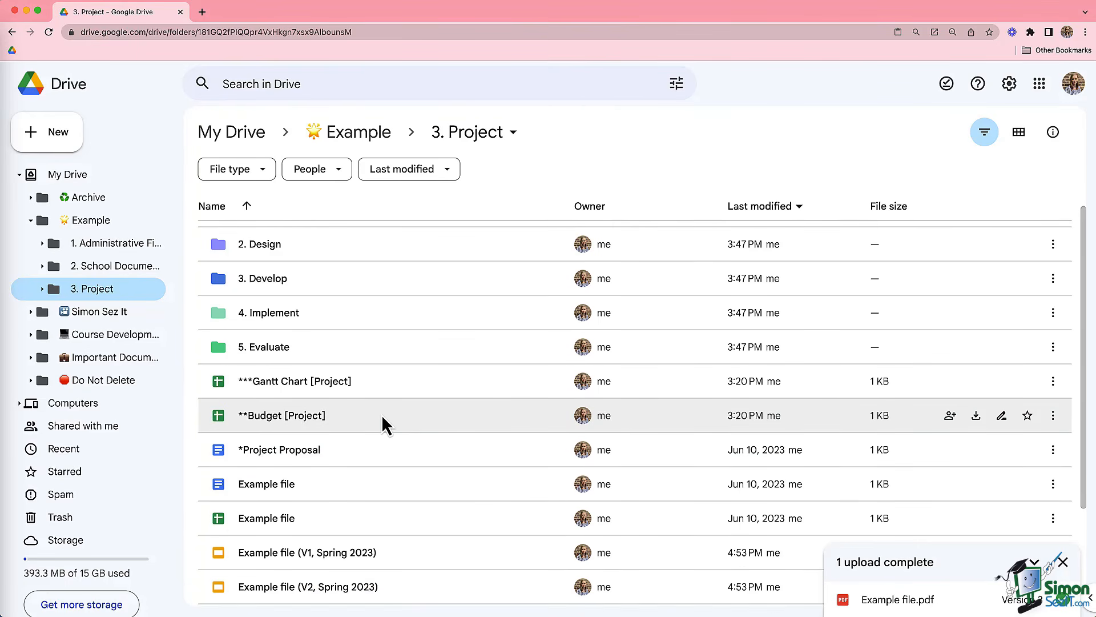
{"action": "right_click", "coordinate": [386, 424]}
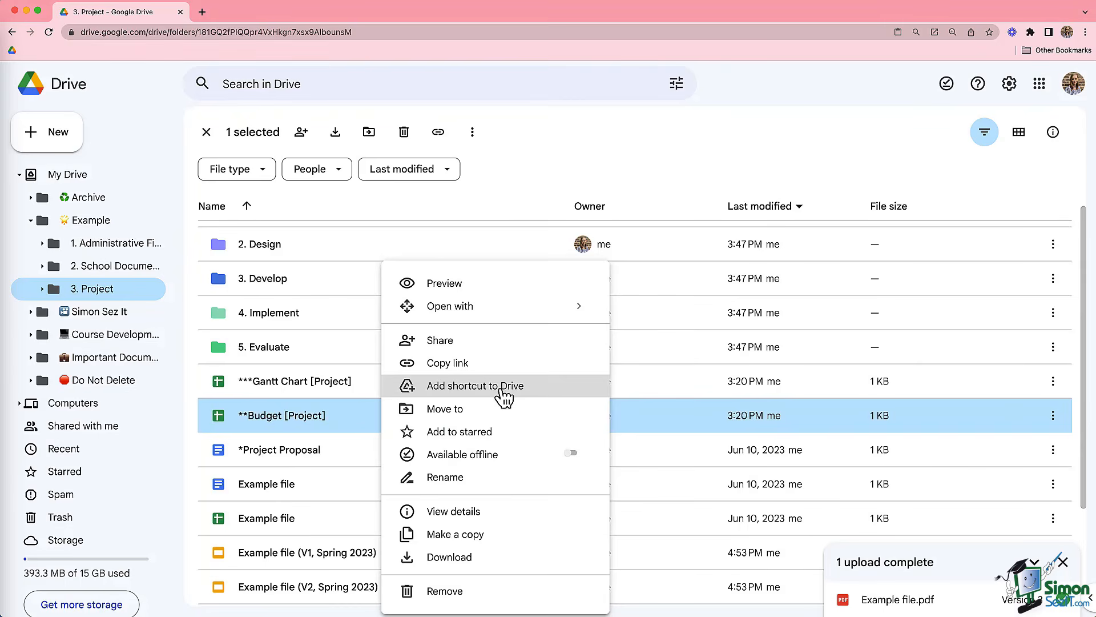
{"action": "left_click", "coordinate": [503, 390]}
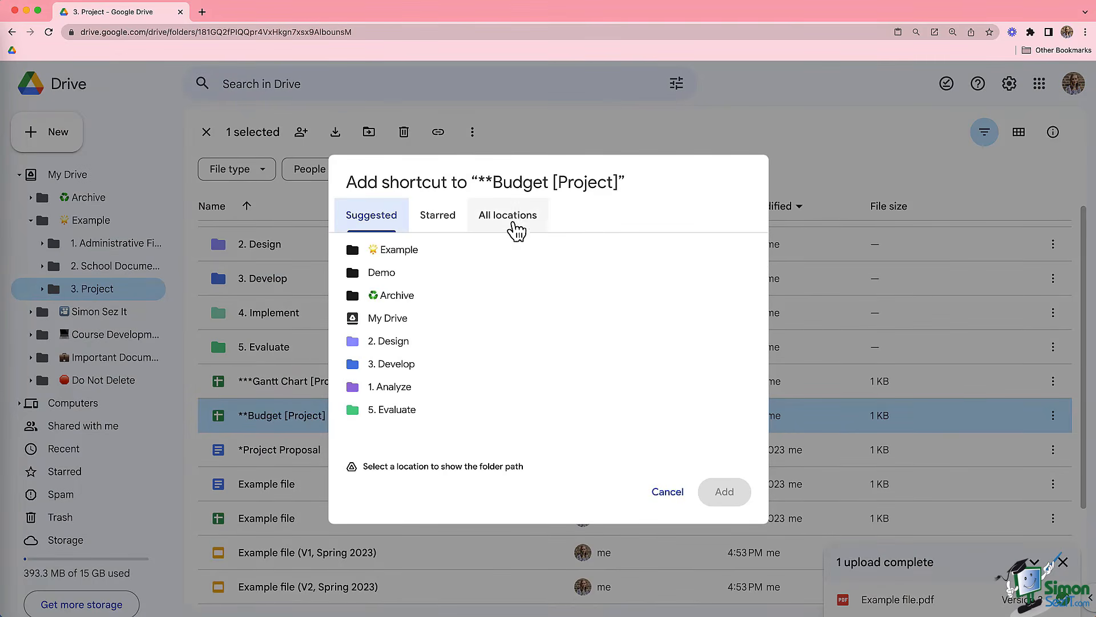
{"action": "left_click", "coordinate": [517, 229]}
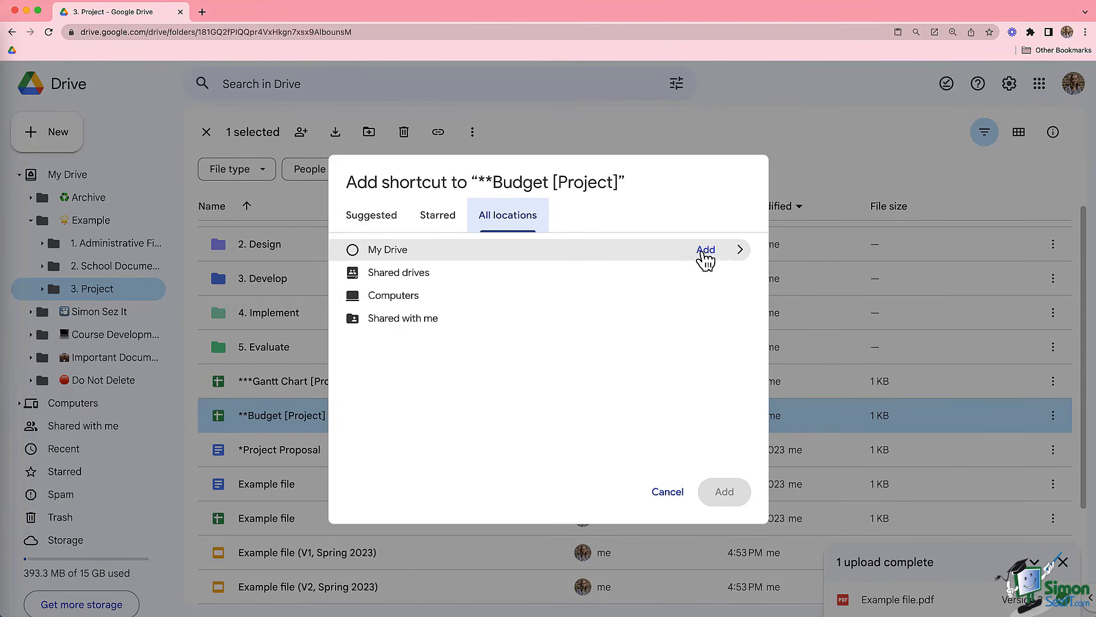
{"action": "left_click", "coordinate": [741, 252]}
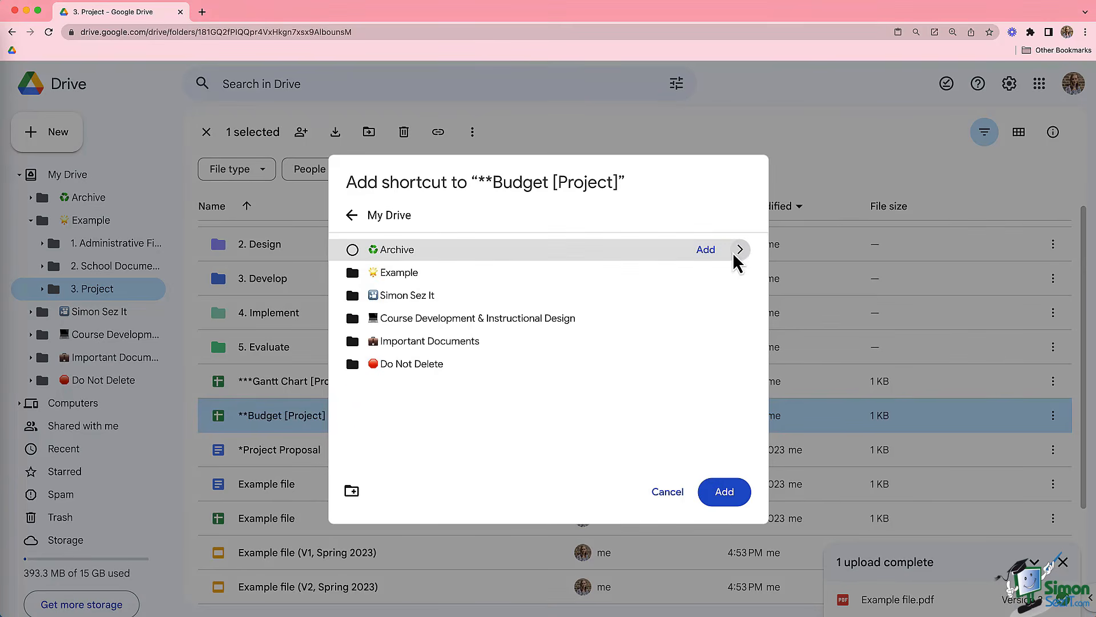
{"action": "left_click", "coordinate": [741, 251]}
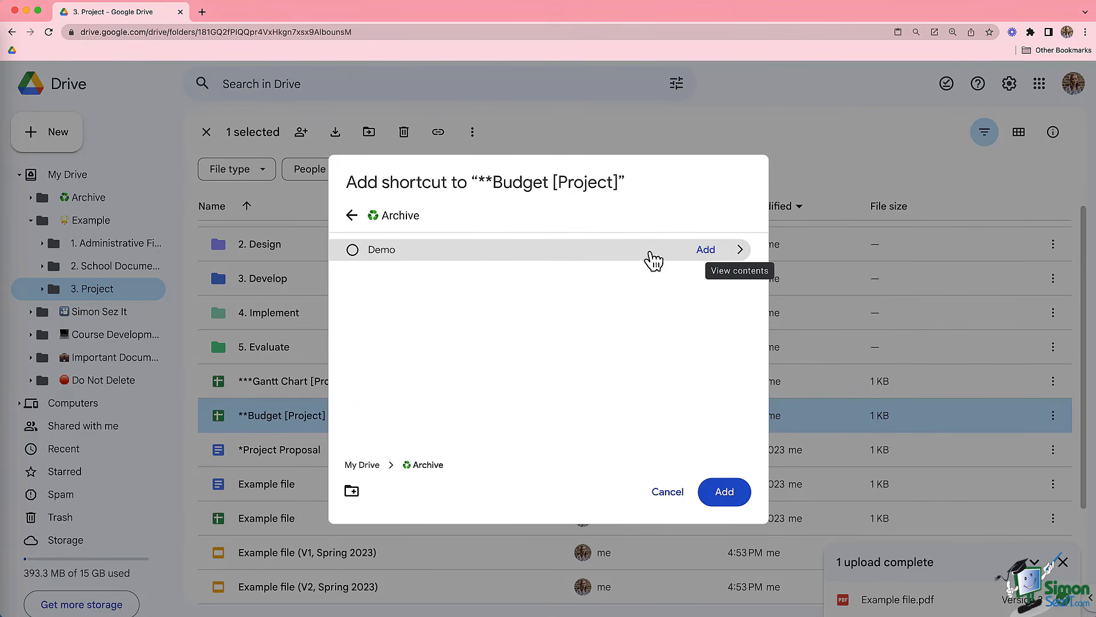
{"action": "left_click", "coordinate": [707, 255]}
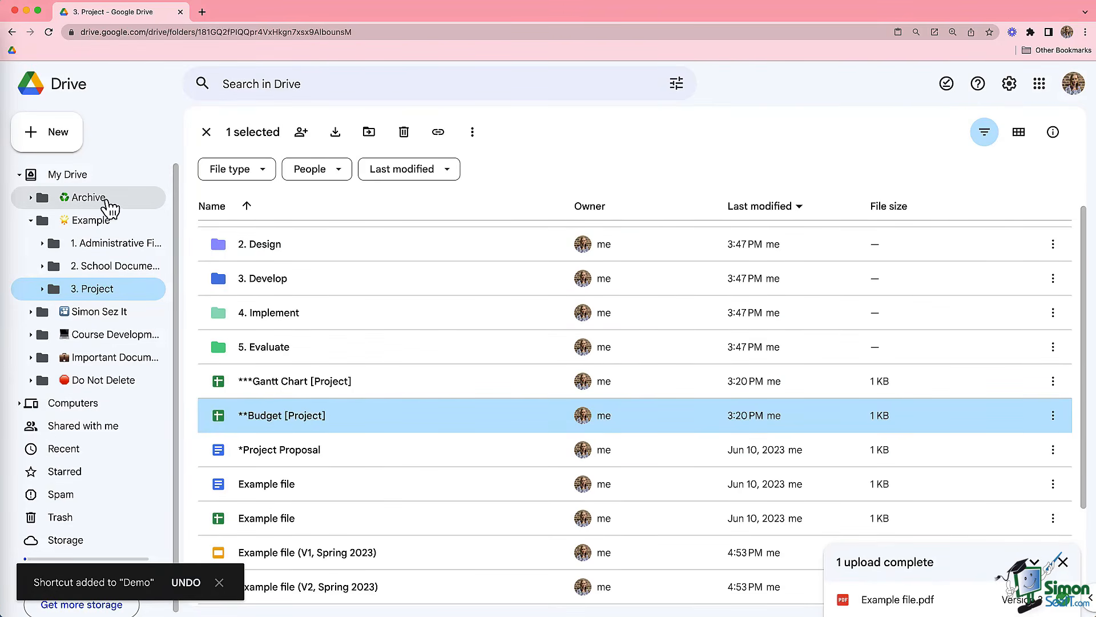
- Open the Demo folder inside Archive, collapse the My Drive folder tree, and select the "**Budget [Project]" shortcut
{"action": "left_click", "coordinate": [87, 198]}
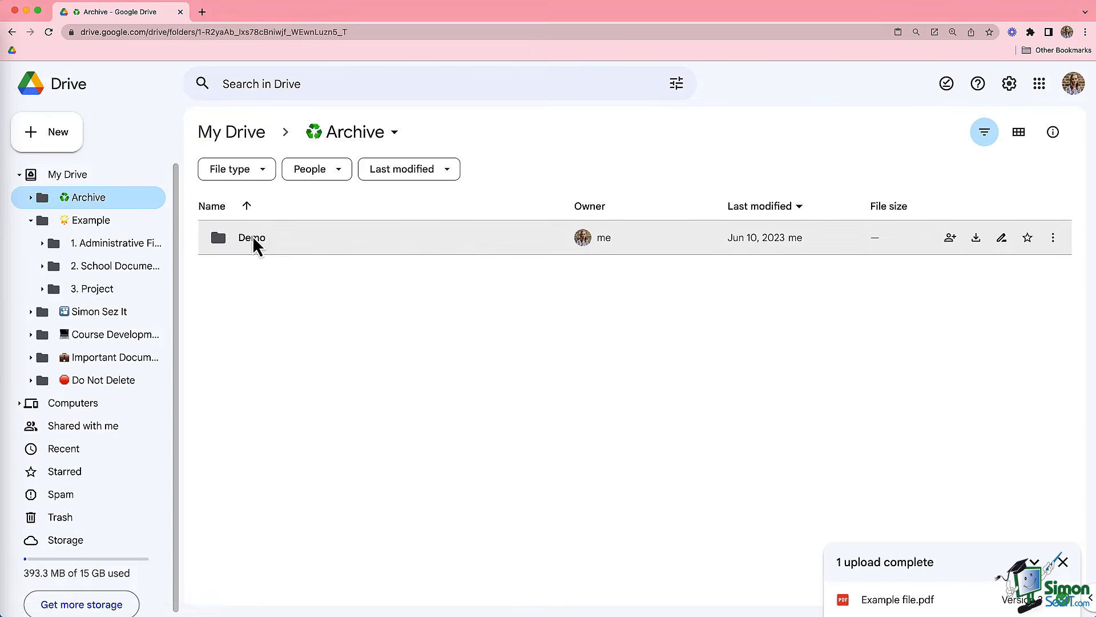
{"action": "double_click", "coordinate": [230, 243]}
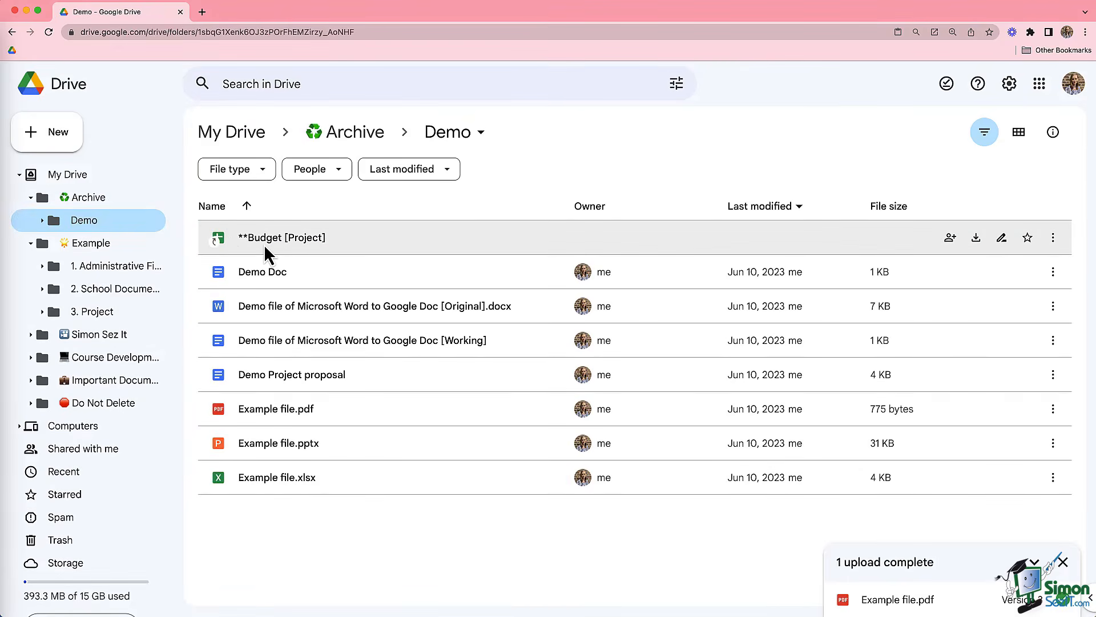
{"action": "left_click", "coordinate": [20, 174]}
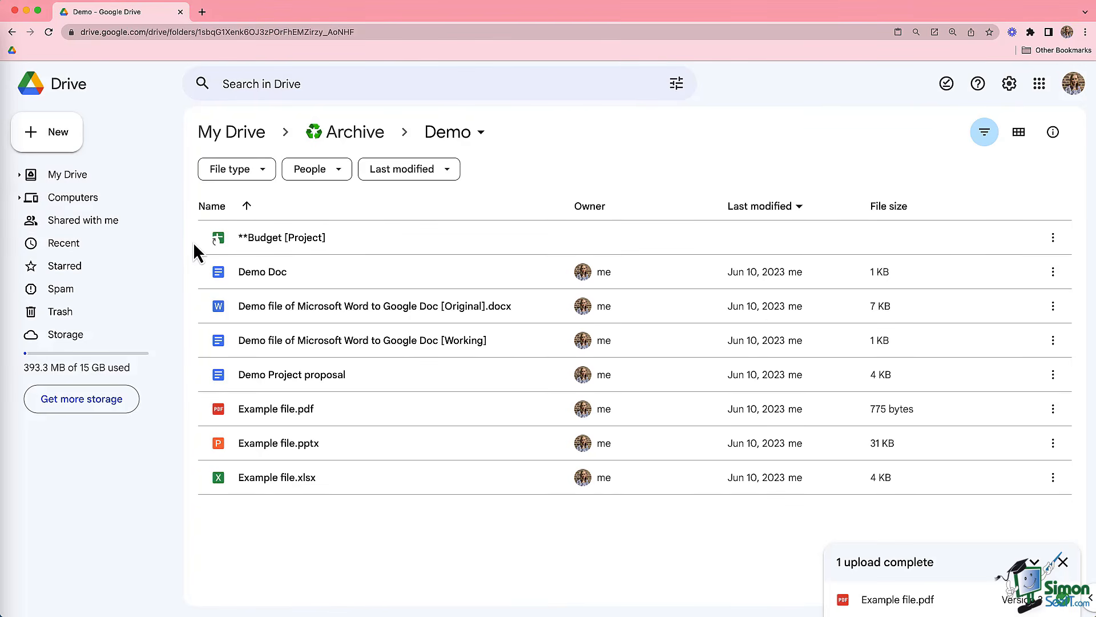
{"action": "left_click", "coordinate": [370, 239]}
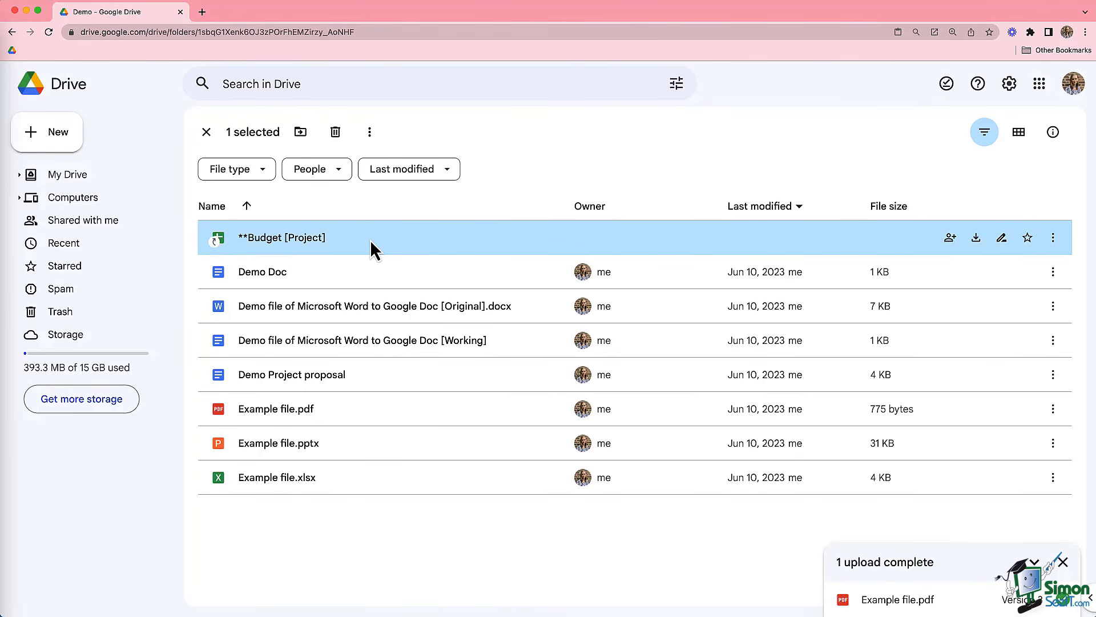